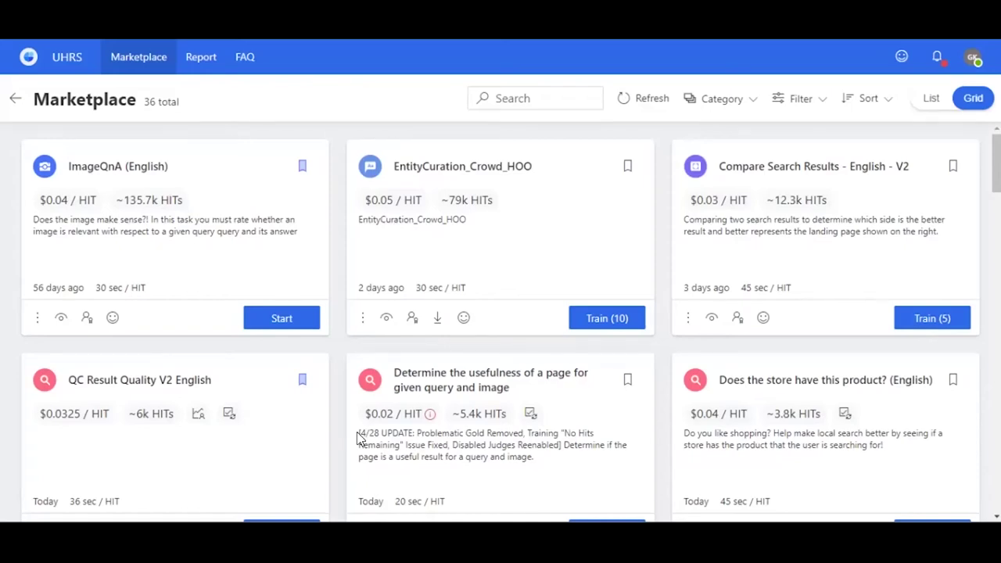
Review the pay rate, available HITs and status indicators of the QC Result Quality V2 English app in the marketplace.
{"action": "scroll", "coordinate": [313, 414], "scroll_direction": "down", "scroll_amount": 2}
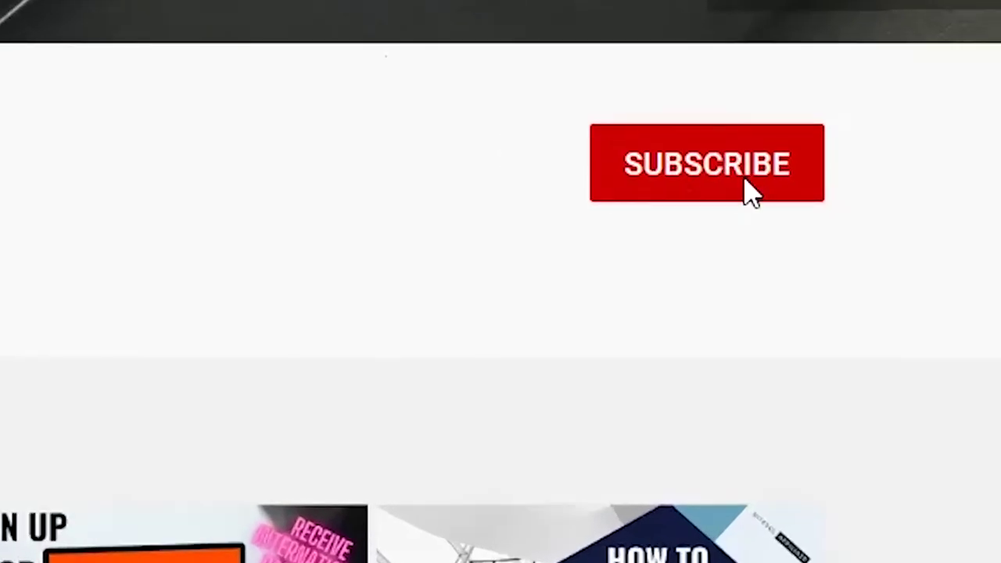
{"action": "left_click", "coordinate": [747, 192]}
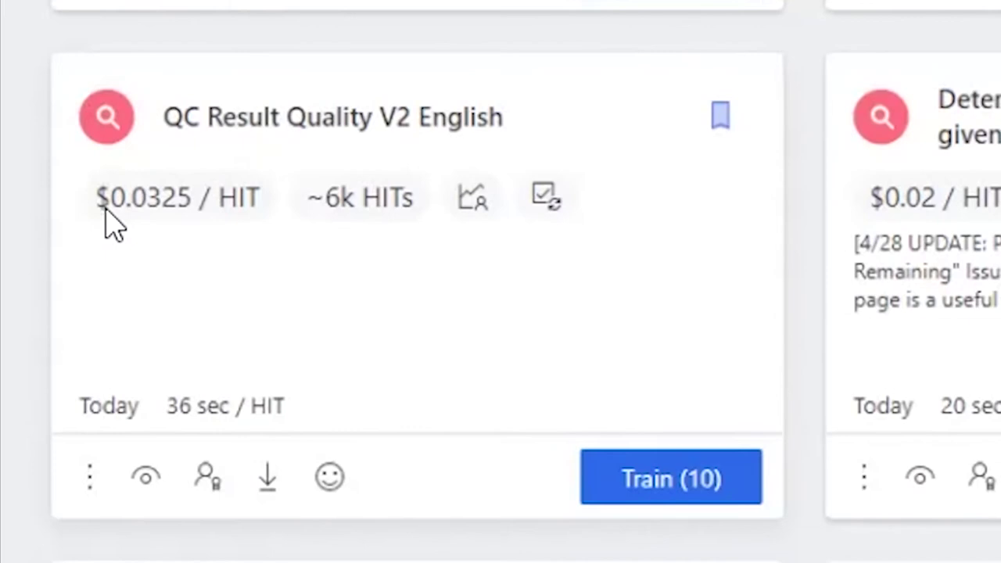
{"action": "left_click_drag", "start_coordinate": [104, 210], "coordinate": [242, 206]}
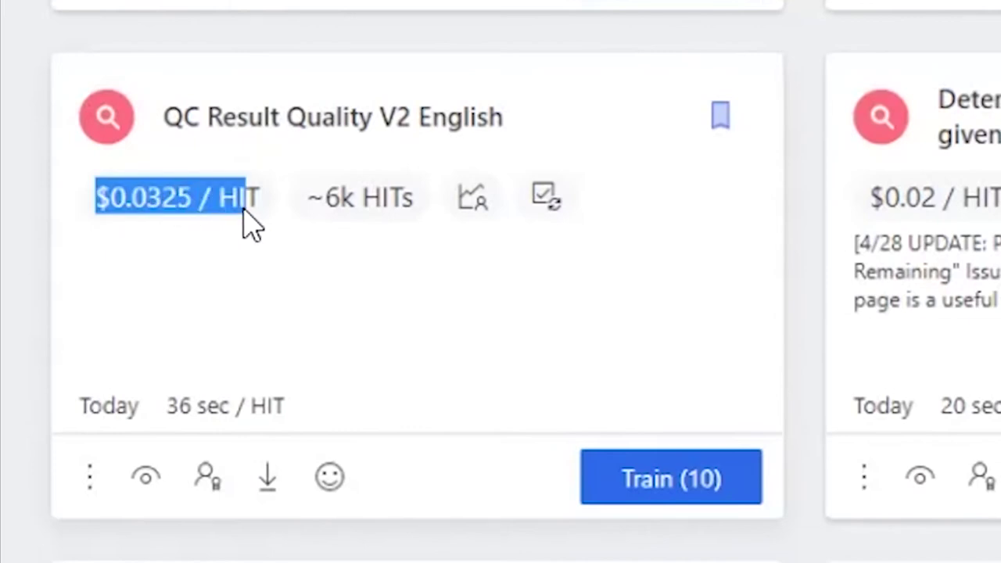
{"action": "left_click", "coordinate": [318, 207]}
{"action": "left_click_drag", "start_coordinate": [318, 206], "coordinate": [418, 219]}
{"action": "mouse_move", "coordinate": [480, 221]}
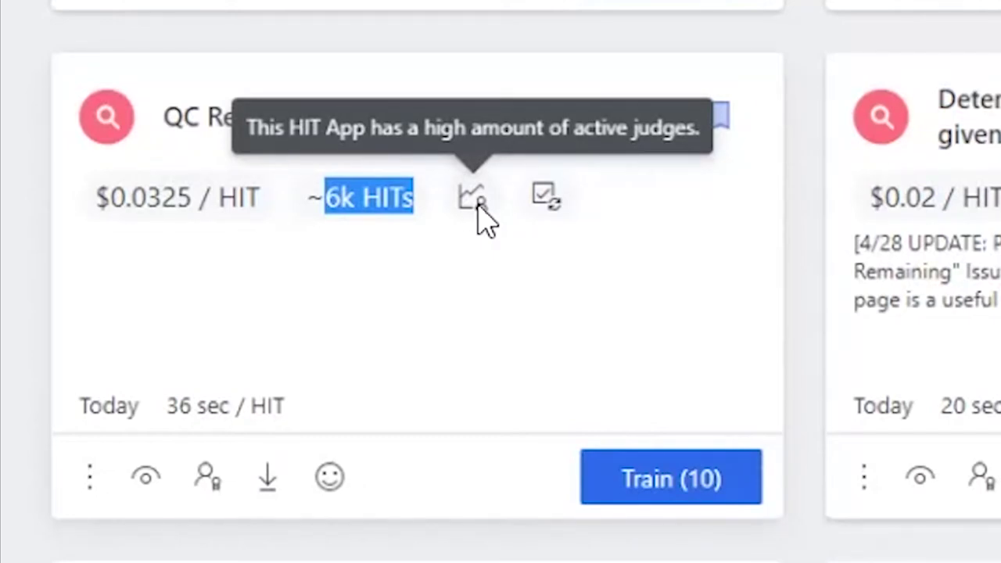
{"action": "mouse_move", "coordinate": [551, 205]}
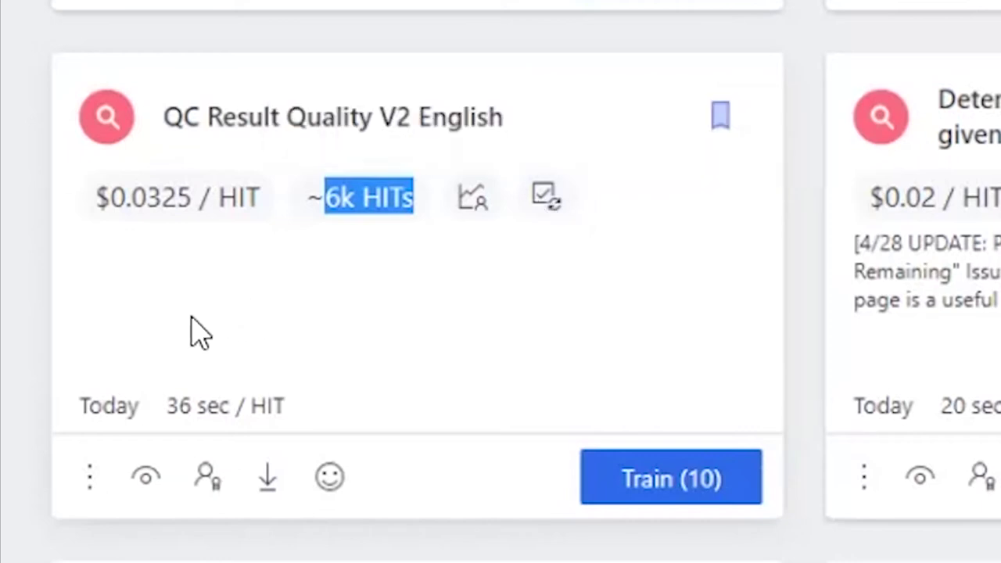
{"action": "mouse_move", "coordinate": [196, 220]}
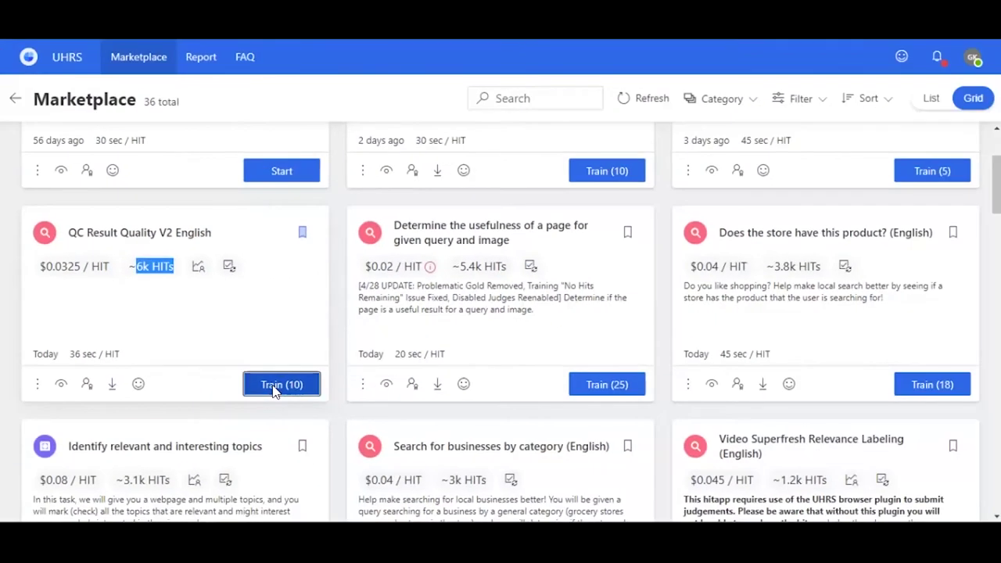
Start training on the QC Result Quality V2 English HIT app.
{"action": "left_click", "coordinate": [291, 417]}
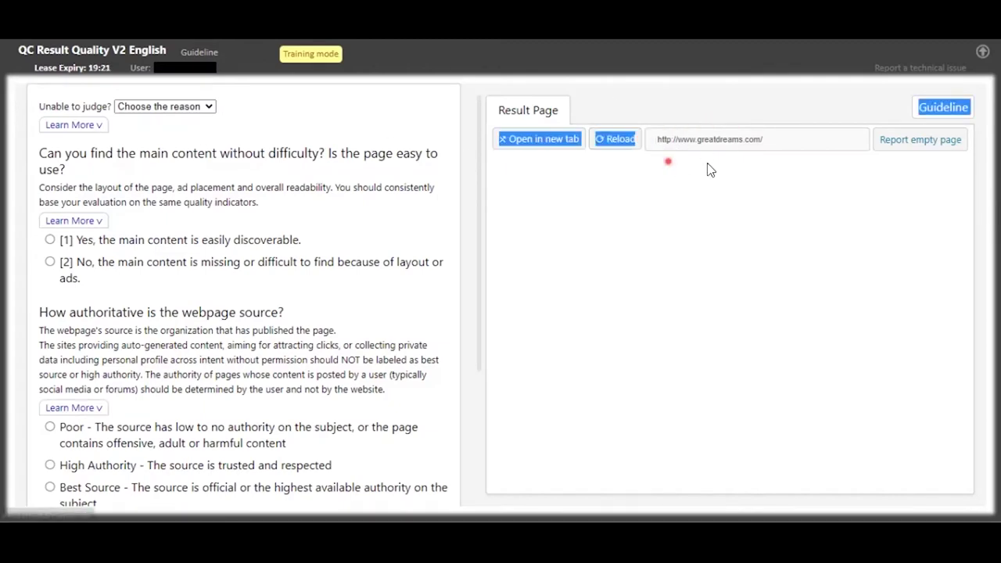
{"action": "mouse_move", "coordinate": [753, 116]}
{"action": "left_mouse_down"}
{"action": "mouse_move", "coordinate": [609, 118]}
{"action": "mouse_move", "coordinate": [677, 150]}
{"action": "mouse_move", "coordinate": [814, 135]}
{"action": "mouse_move", "coordinate": [754, 115]}
{"action": "left_mouse_up"}
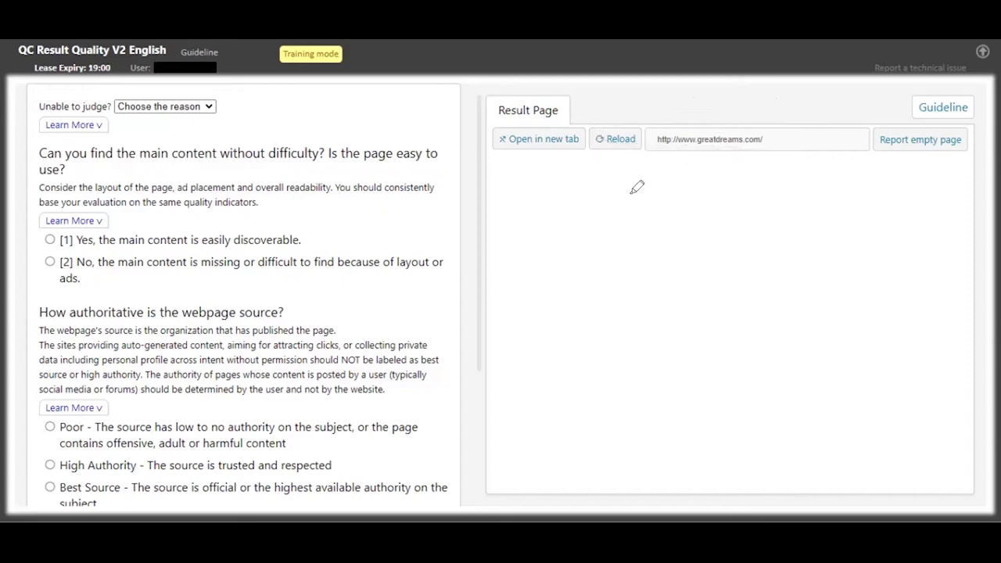
{"action": "left_click_drag", "start_coordinate": [634, 194], "coordinate": [647, 309]}
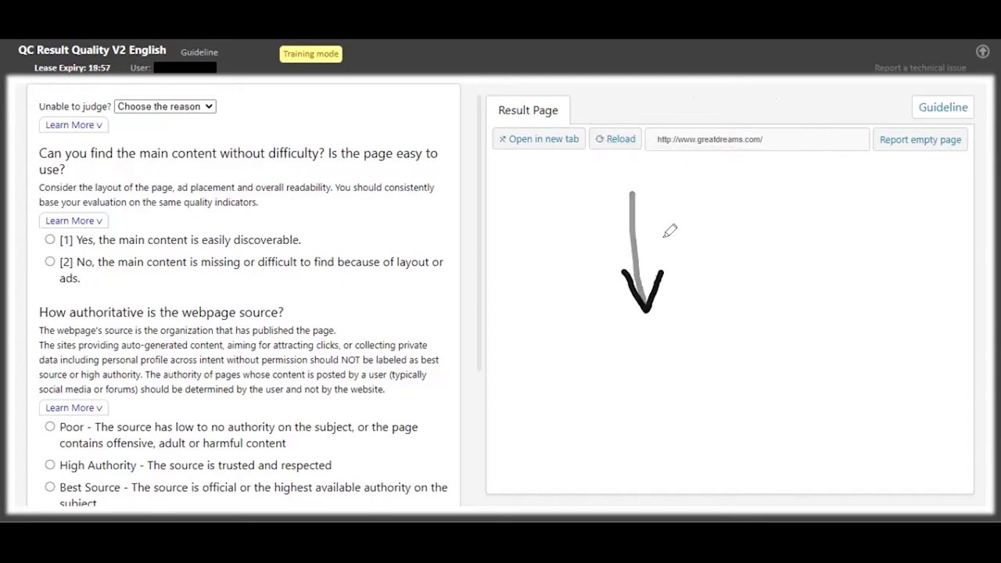
Reload the greatdreams.com result page and open it in a new tab.
{"action": "left_click", "coordinate": [541, 149]}
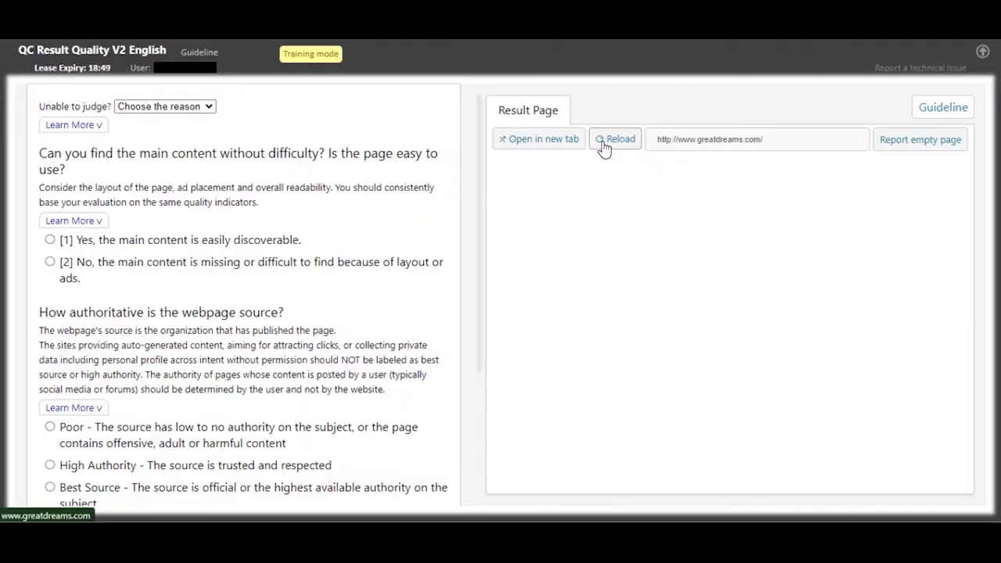
{"action": "left_click", "coordinate": [606, 146]}
{"action": "left_click", "coordinate": [559, 149]}
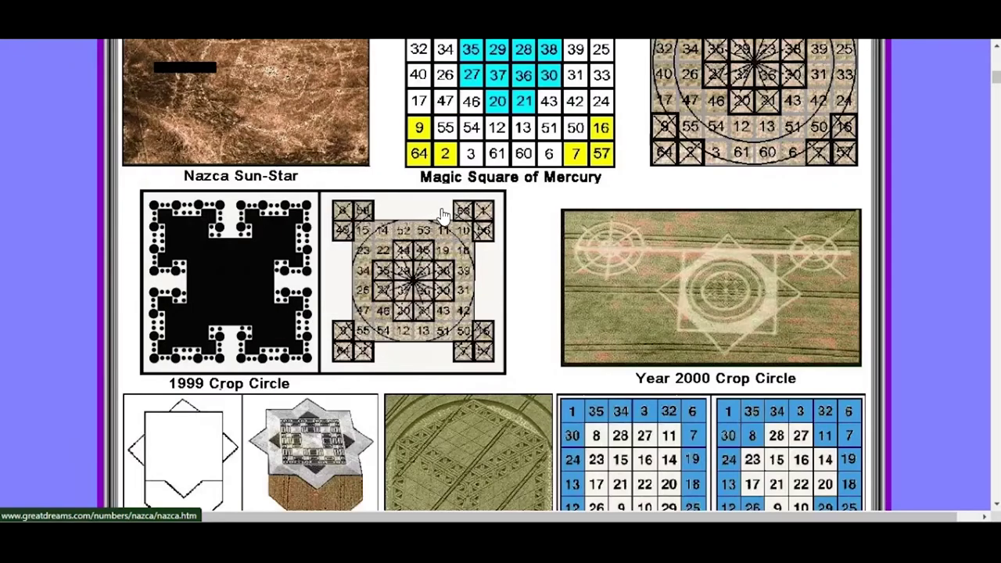
Examine the layout, images and links of the greatdreams.com page, and return to the judging form.
{"action": "scroll", "coordinate": [481, 227], "scroll_direction": "up", "scroll_amount": 8}
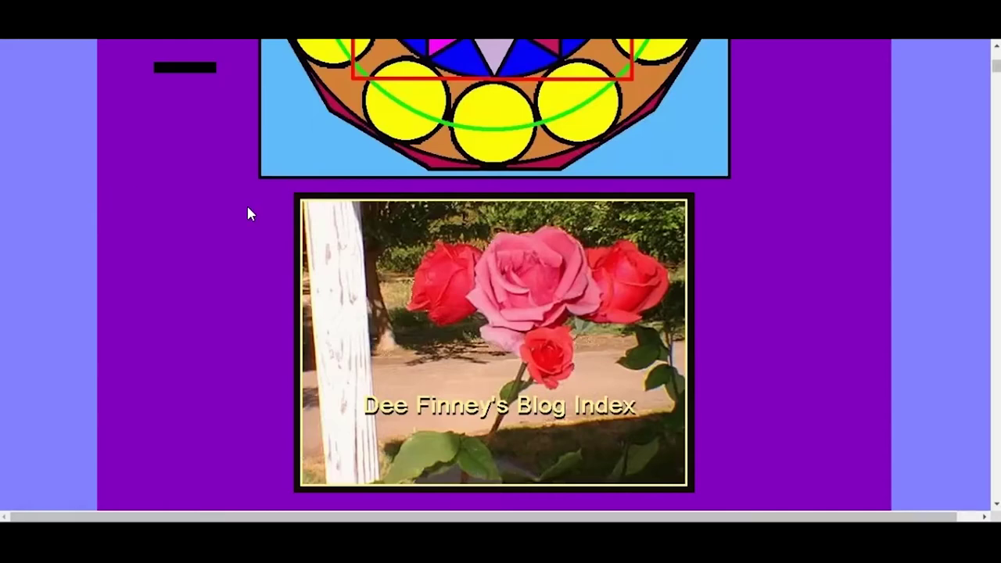
{"action": "scroll", "coordinate": [216, 219], "scroll_direction": "down", "scroll_amount": 8}
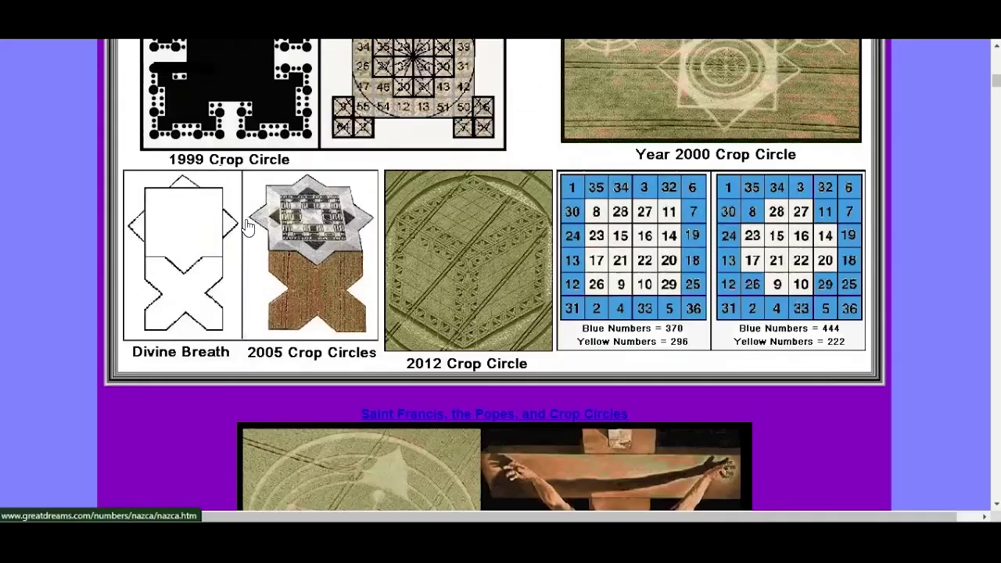
{"action": "scroll", "coordinate": [261, 233], "scroll_direction": "up", "scroll_amount": 4}
{"action": "scroll", "coordinate": [260, 233], "scroll_direction": "up", "scroll_amount": 3}
{"action": "left_click", "coordinate": [335, 230]}
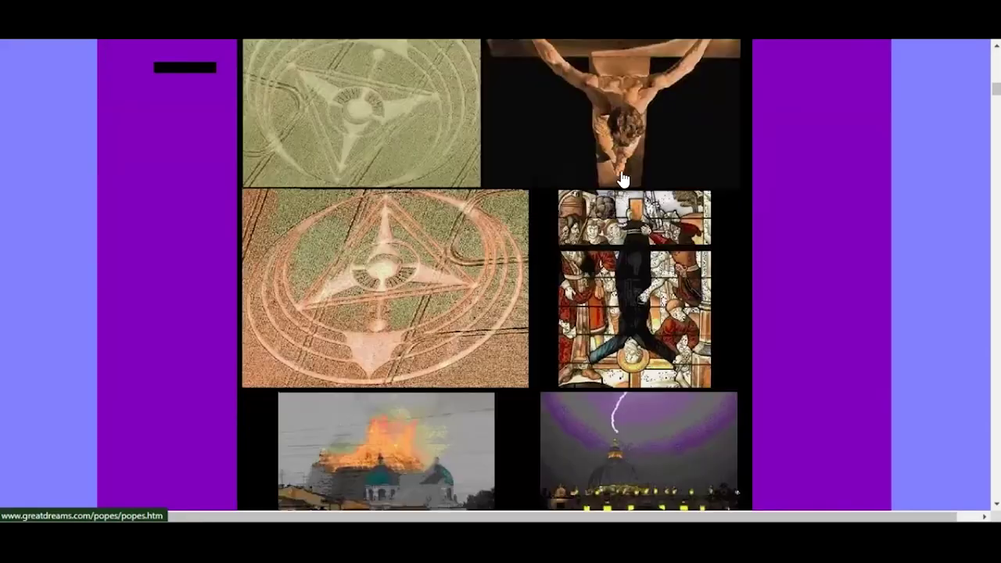
{"action": "scroll", "coordinate": [569, 186], "scroll_direction": "down", "scroll_amount": 5}
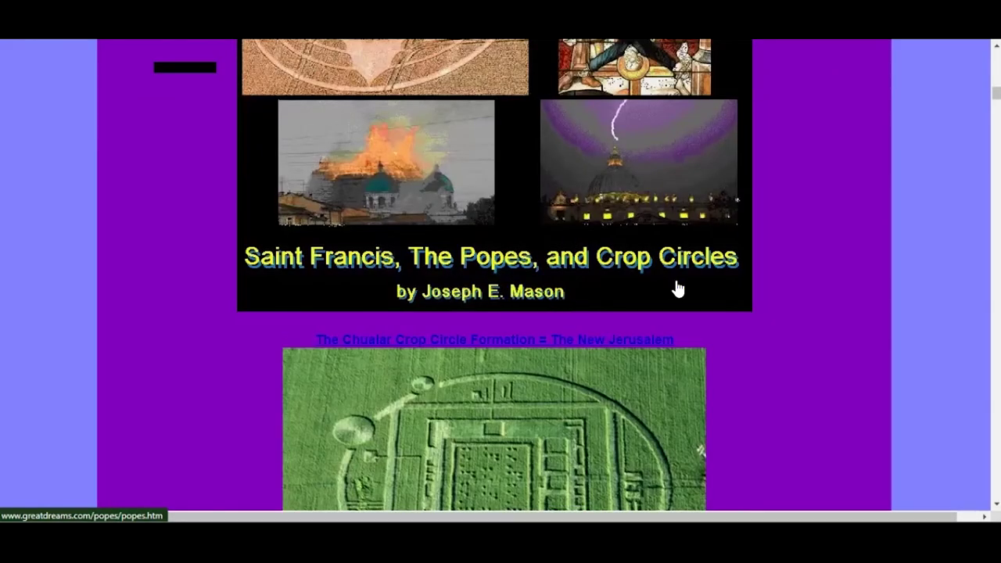
{"action": "scroll", "coordinate": [678, 288], "scroll_direction": "down", "scroll_amount": 5}
{"action": "key", "text": "ctrl+w"}
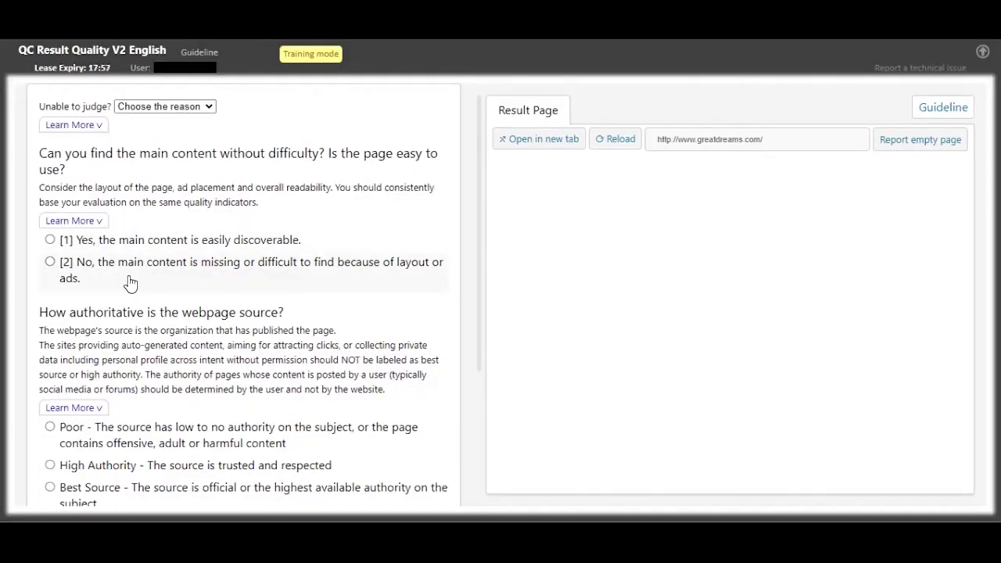
Answer that the main content is missing or difficult to find, and rate the webpage source's authority as Poor.
{"action": "left_click", "coordinate": [50, 263]}
{"action": "scroll", "coordinate": [133, 284], "scroll_direction": "down", "scroll_amount": 2}
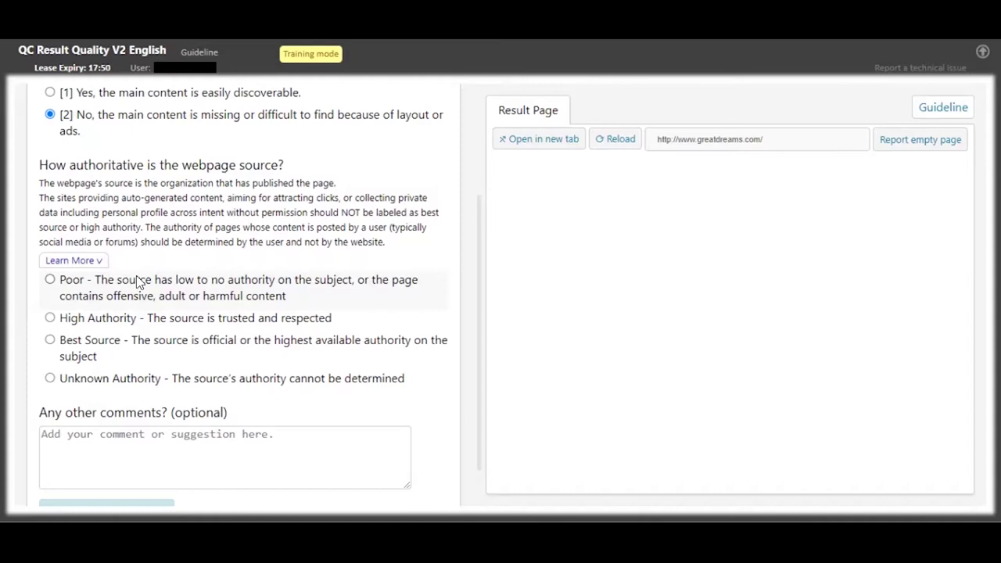
{"action": "left_click", "coordinate": [168, 302]}
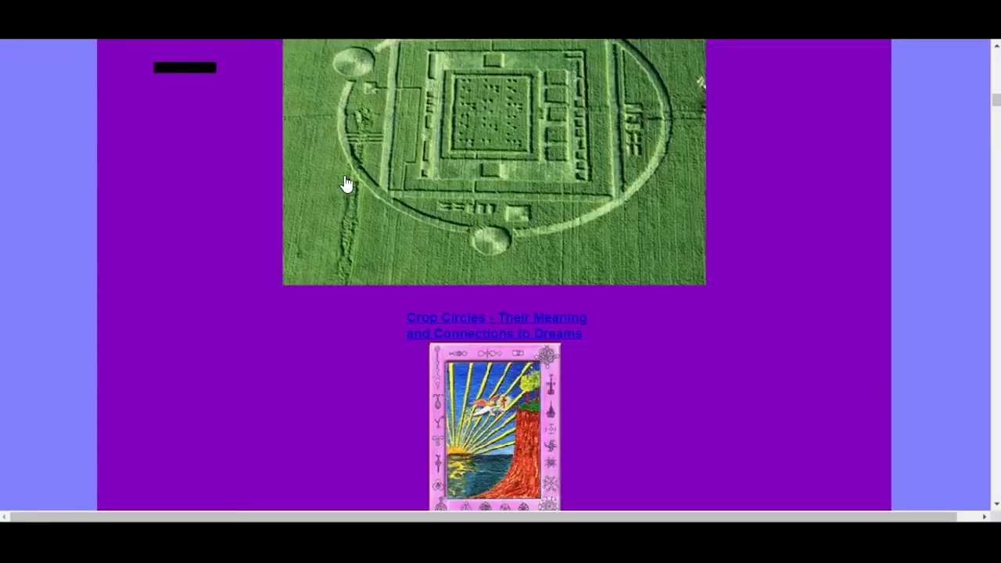
Submit the greatdreams.com judgment after rechecking the page, and dismiss the feedback to load the next training HIT.
{"action": "scroll", "coordinate": [374, 227], "scroll_direction": "up", "scroll_amount": 15}
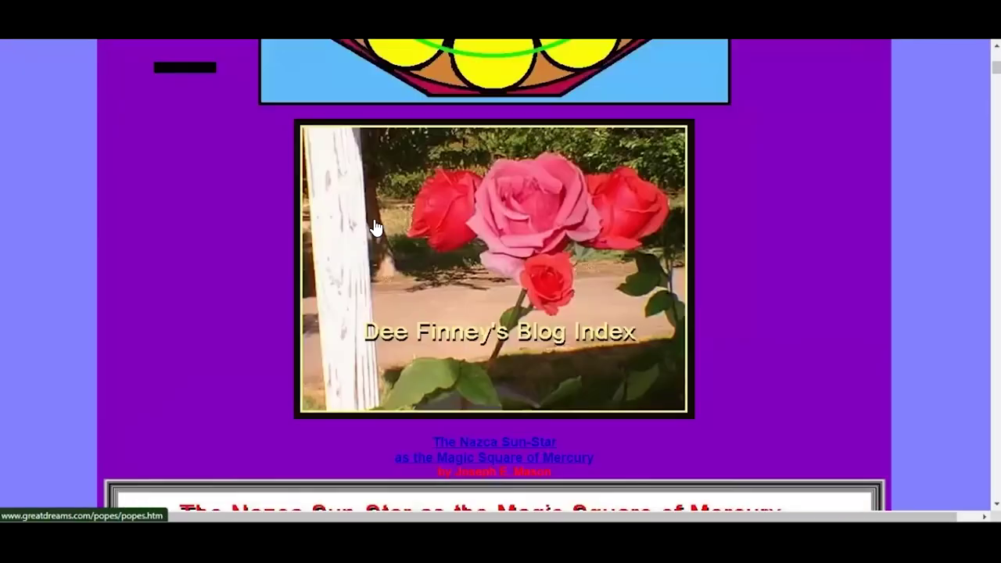
{"action": "scroll", "coordinate": [374, 227], "scroll_direction": "up", "scroll_amount": 10}
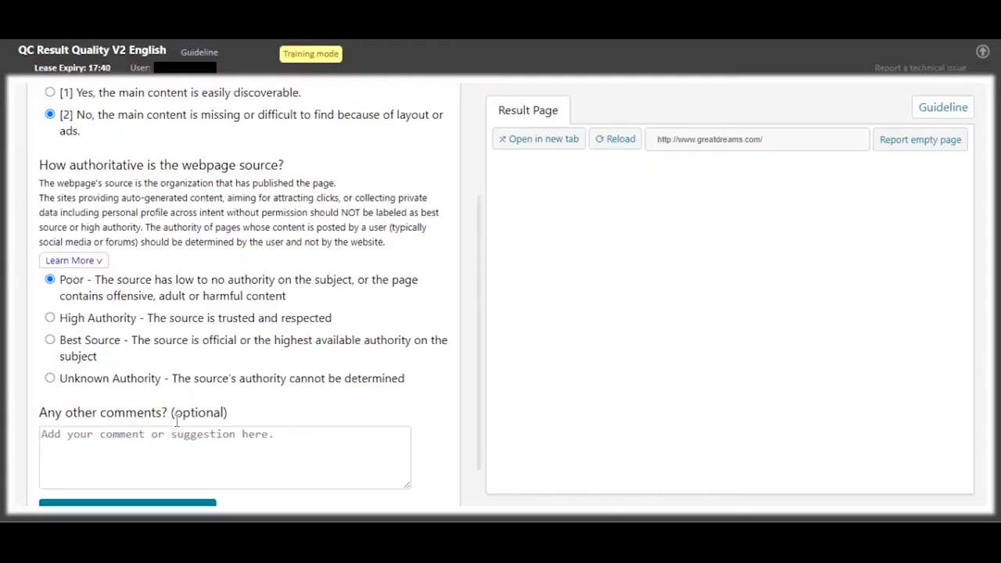
{"action": "scroll", "coordinate": [177, 421], "scroll_direction": "down", "scroll_amount": 1}
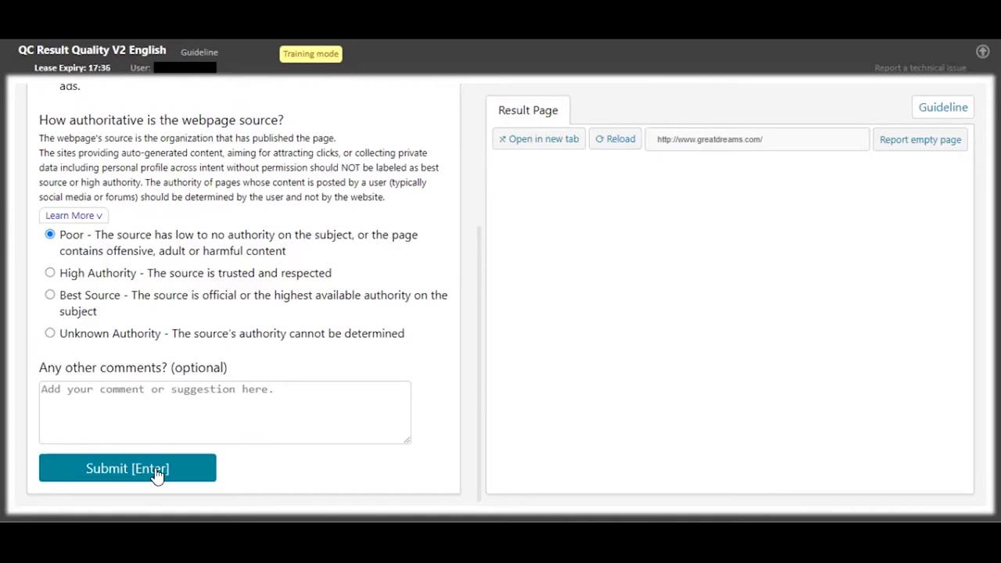
{"action": "left_click", "coordinate": [157, 469]}
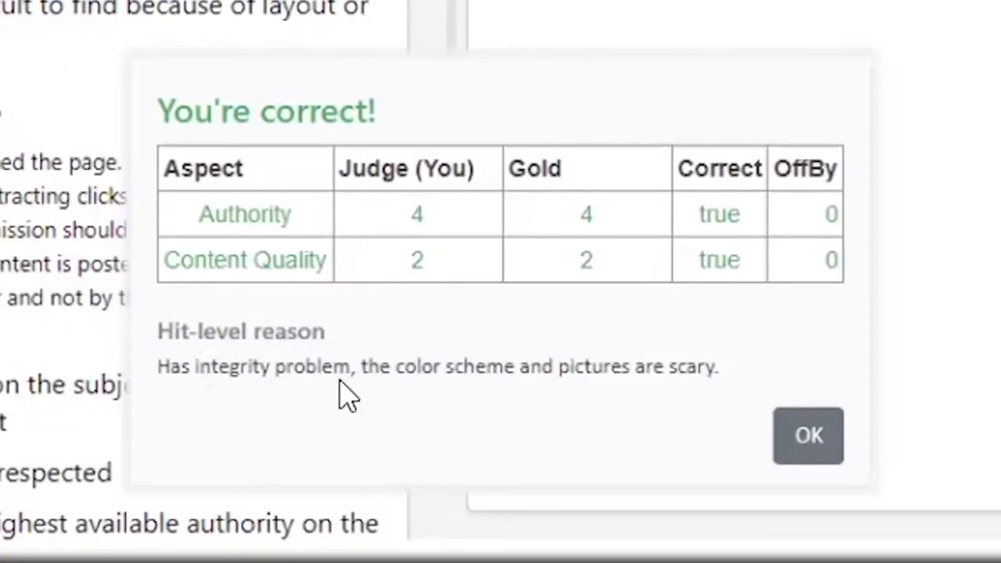
{"action": "left_click_drag", "start_coordinate": [170, 338], "coordinate": [215, 334]}
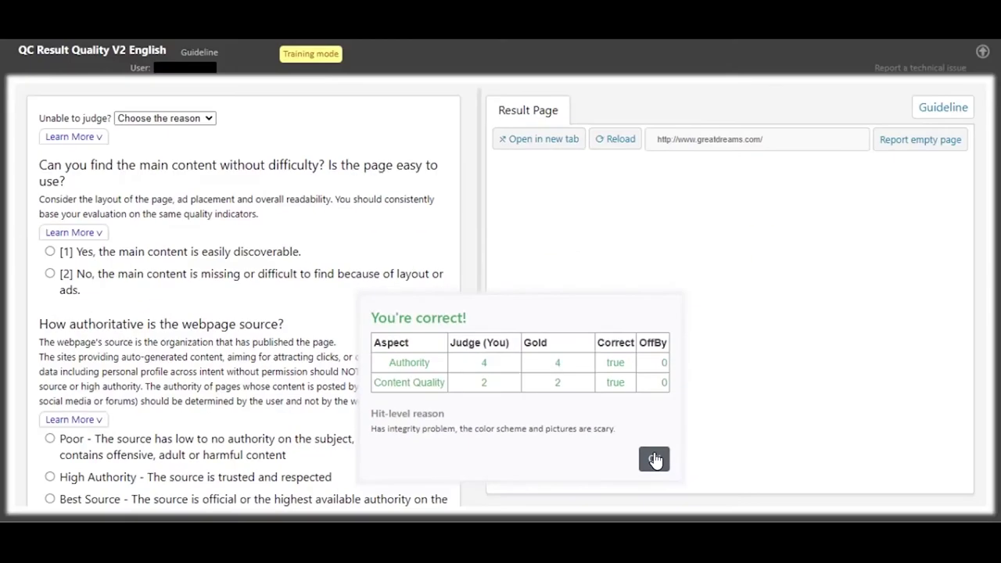
{"action": "left_click", "coordinate": [655, 460]}
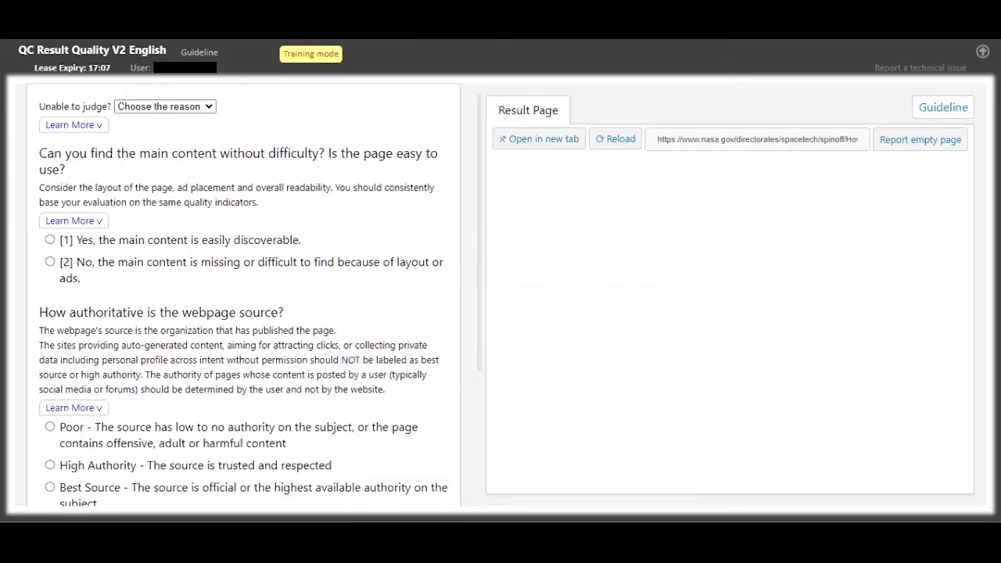
Expand the guidance for the main content question and read the definitions of the Yes and No answers.
{"action": "scroll", "coordinate": [263, 209], "scroll_direction": "down", "scroll_amount": 2}
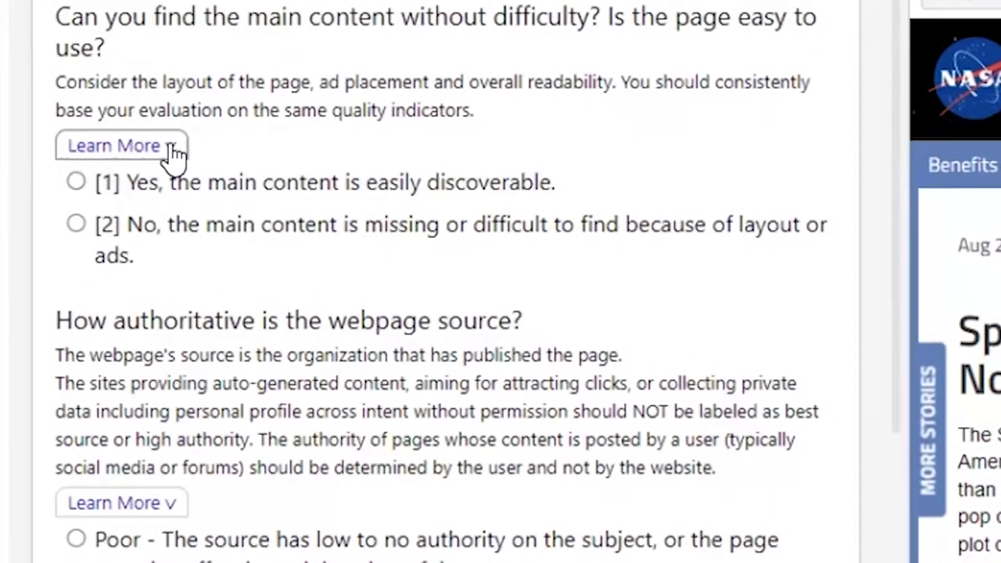
{"action": "left_click", "coordinate": [171, 149]}
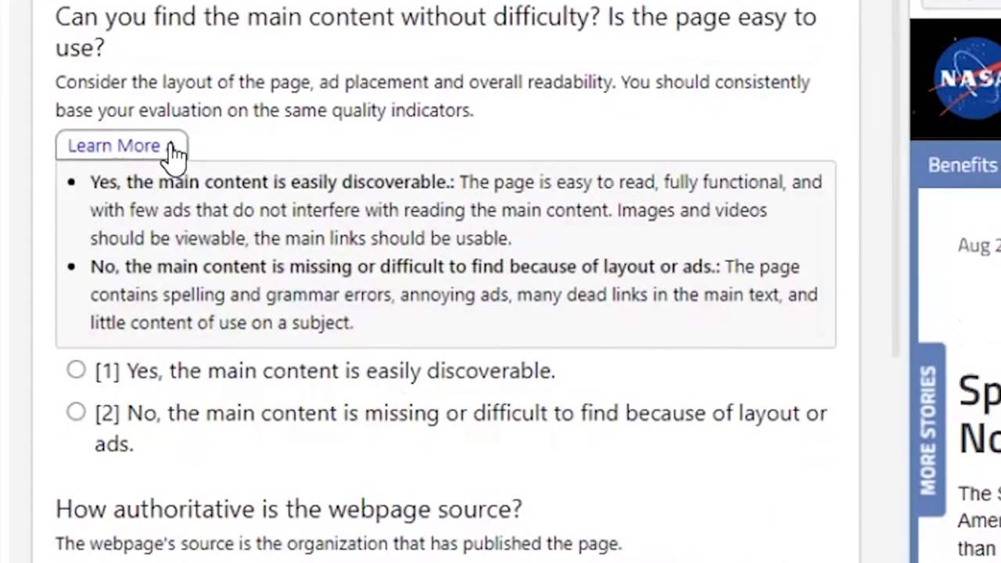
{"action": "mouse_move", "coordinate": [145, 117]}
{"action": "left_mouse_down"}
{"action": "mouse_move", "coordinate": [78, 101]}
{"action": "mouse_move", "coordinate": [138, 179]}
{"action": "mouse_move", "coordinate": [333, 129]}
{"action": "left_mouse_up"}
{"action": "key", "text": "Escape"}
{"action": "left_click", "coordinate": [161, 150]}
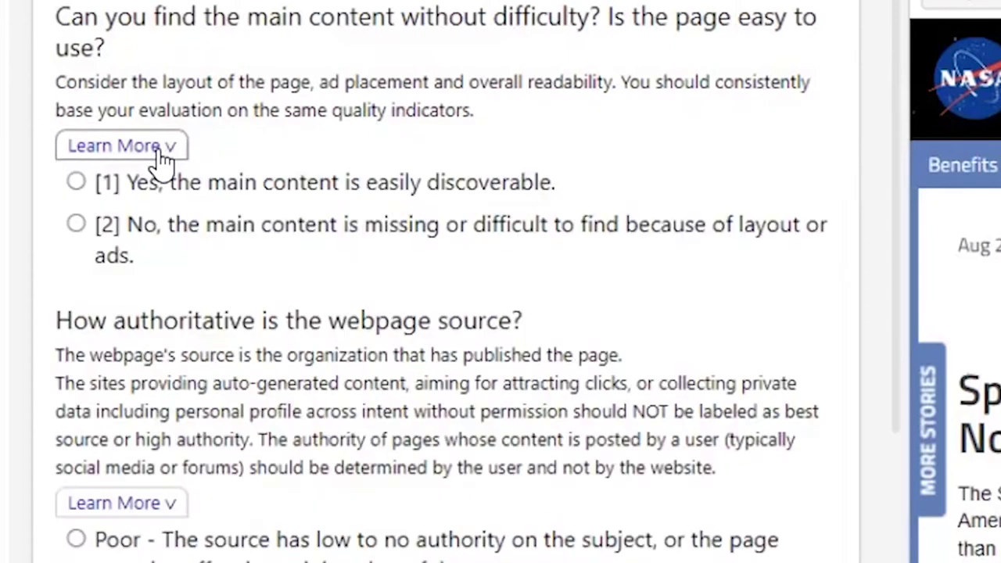
{"action": "left_click", "coordinate": [164, 152]}
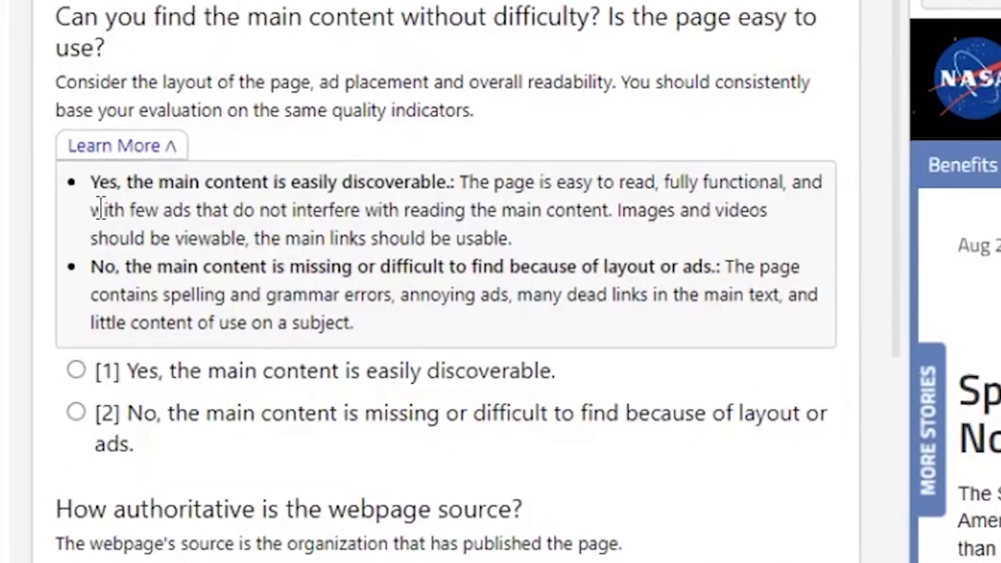
{"action": "left_click_drag", "start_coordinate": [88, 181], "coordinate": [159, 182]}
{"action": "left_click_drag", "start_coordinate": [92, 266], "coordinate": [144, 266]}
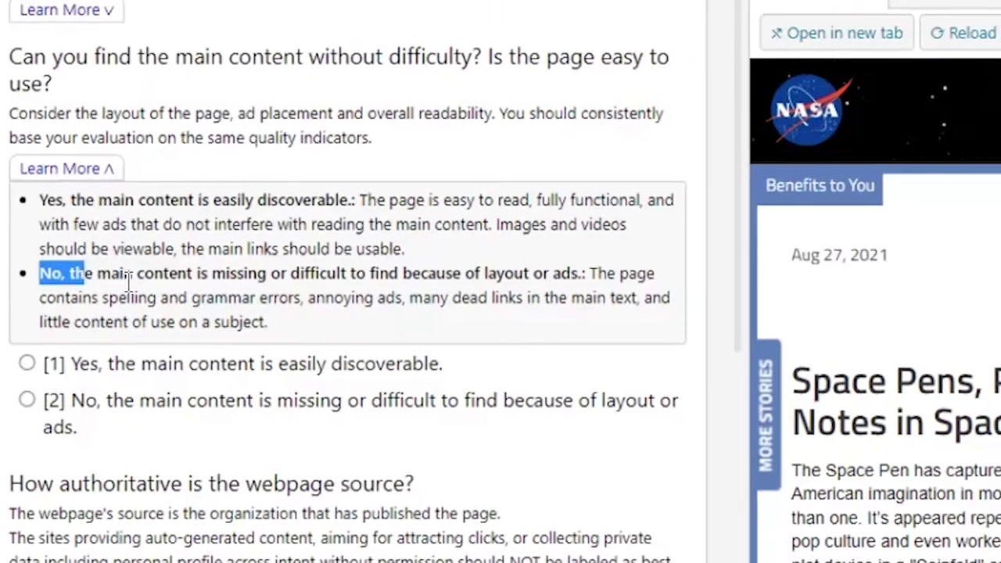
Expand the guidance for the source authority question, read the rating definitions and their examples, and collapse the guidance again.
{"action": "scroll", "coordinate": [113, 291], "scroll_direction": "down", "scroll_amount": 2}
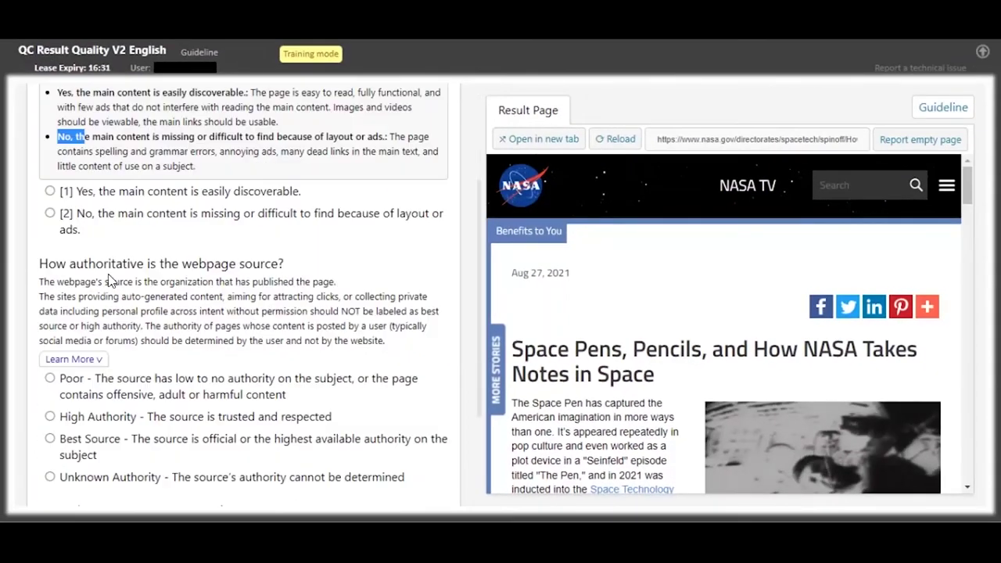
{"action": "left_click", "coordinate": [75, 360]}
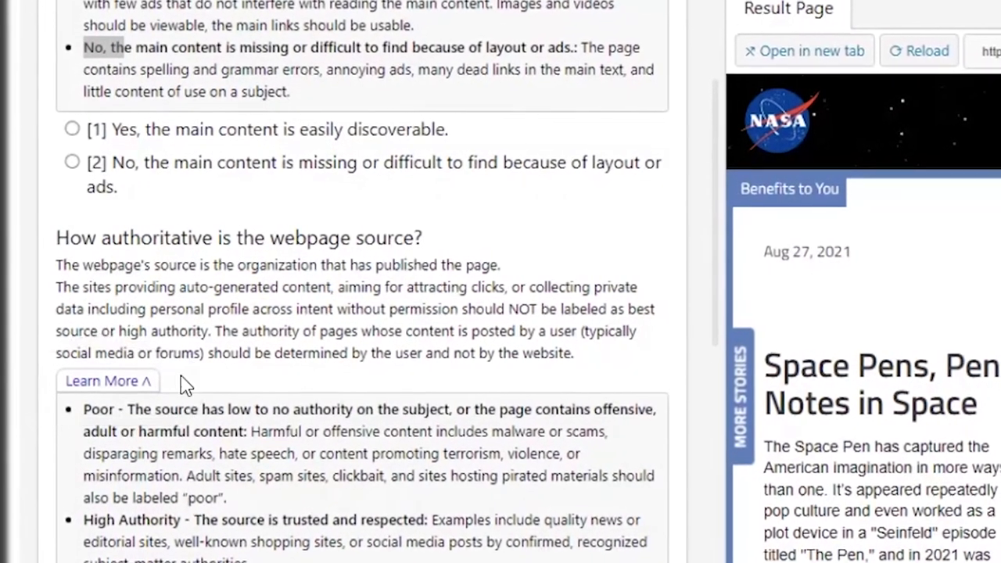
{"action": "scroll", "coordinate": [183, 385], "scroll_direction": "down", "scroll_amount": 2}
{"action": "left_click_drag", "start_coordinate": [83, 299], "coordinate": [159, 313]}
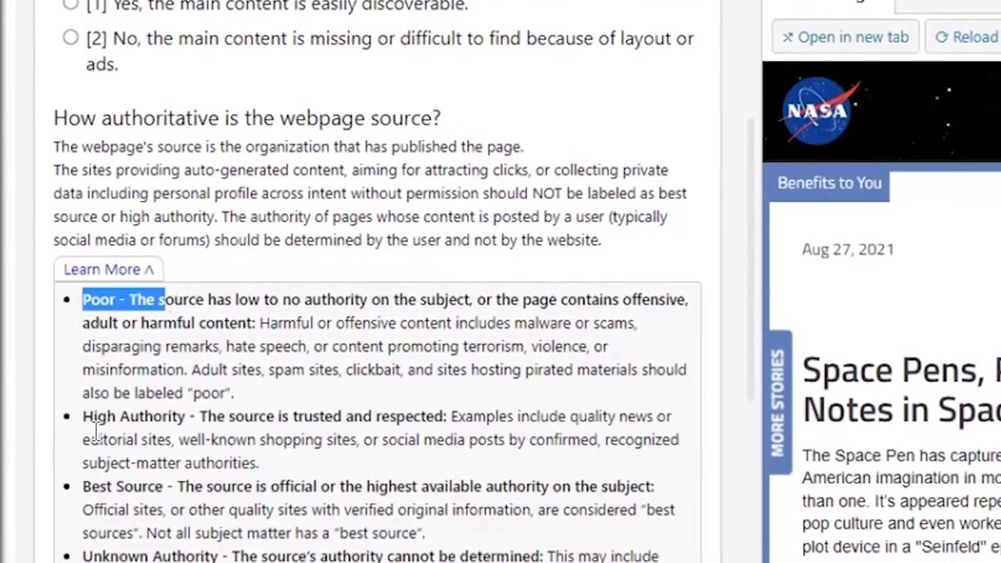
{"action": "left_click", "coordinate": [114, 417]}
{"action": "left_click_drag", "start_coordinate": [88, 419], "coordinate": [168, 418]}
{"action": "scroll", "coordinate": [146, 380], "scroll_direction": "down", "scroll_amount": 3}
{"action": "left_click_drag", "start_coordinate": [83, 252], "coordinate": [166, 252]}
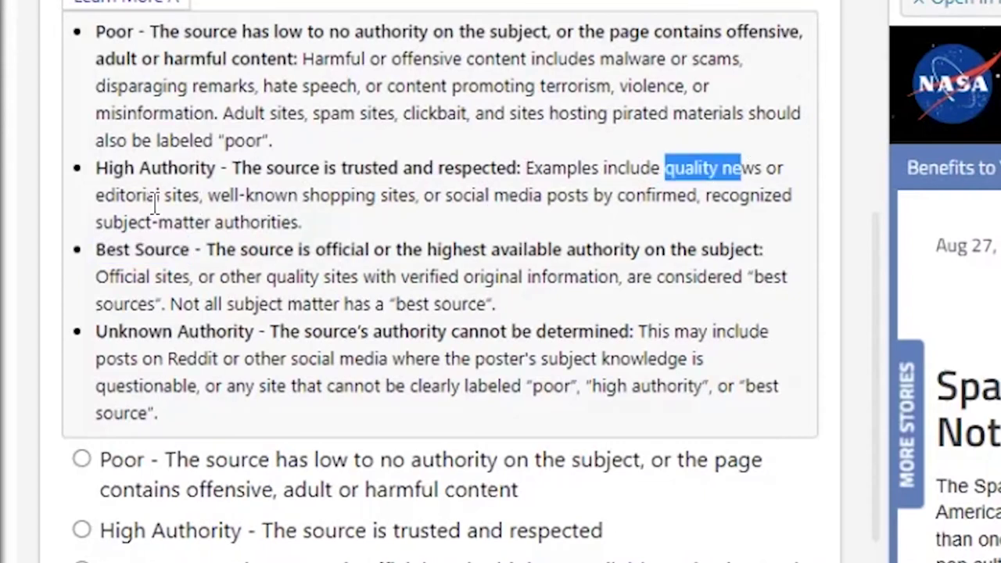
{"action": "left_click_drag", "start_coordinate": [196, 196], "coordinate": [200, 195]}
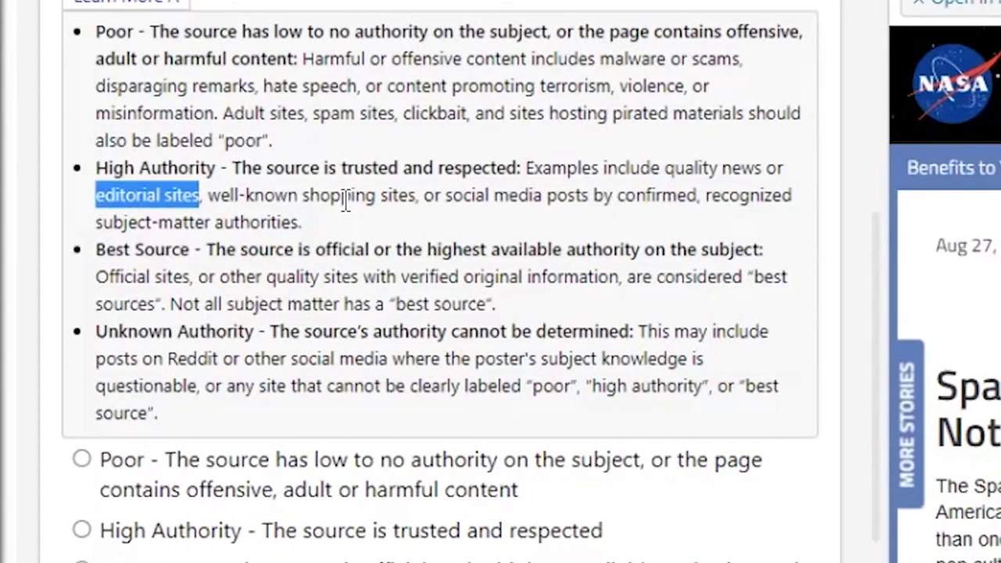
{"action": "left_click_drag", "start_coordinate": [303, 195], "coordinate": [401, 198]}
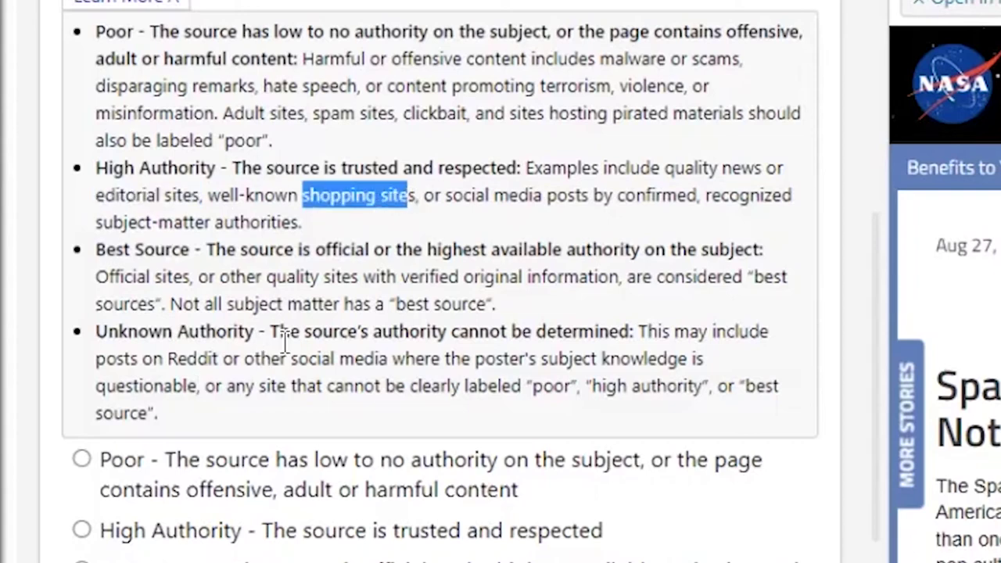
{"action": "left_click", "coordinate": [121, 4]}
{"action": "scroll", "coordinate": [131, 266], "scroll_direction": "up", "scroll_amount": 5}
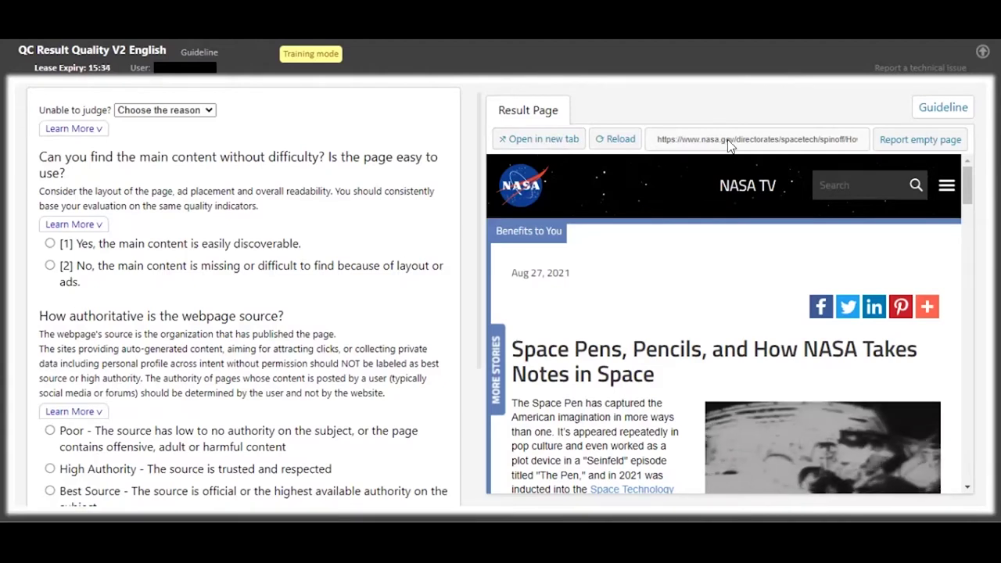
Check the NASA page's web address and article layout, and answer that the main content is easily discoverable.
{"action": "left_click_drag", "start_coordinate": [734, 147], "coordinate": [681, 149]}
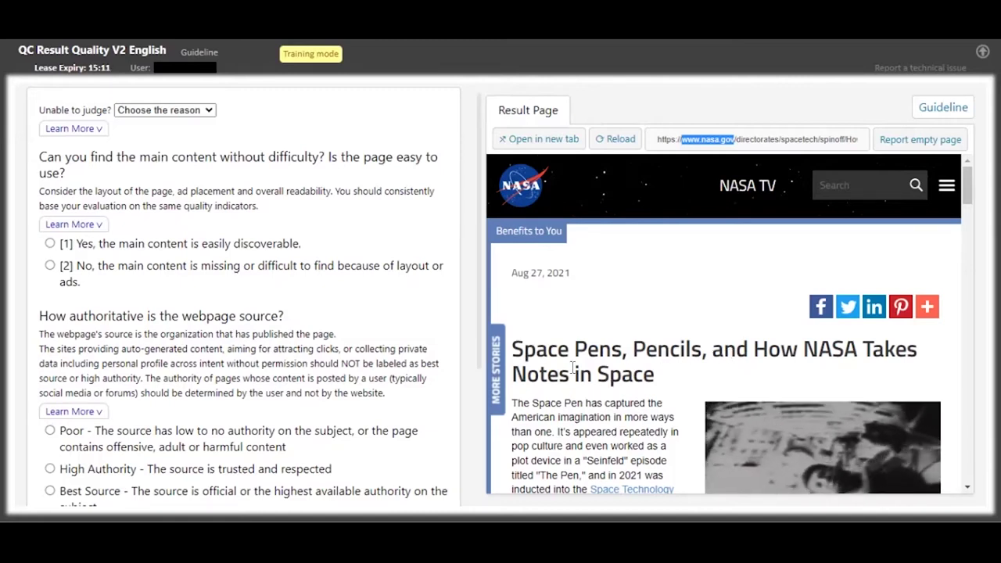
{"action": "left_click", "coordinate": [223, 245]}
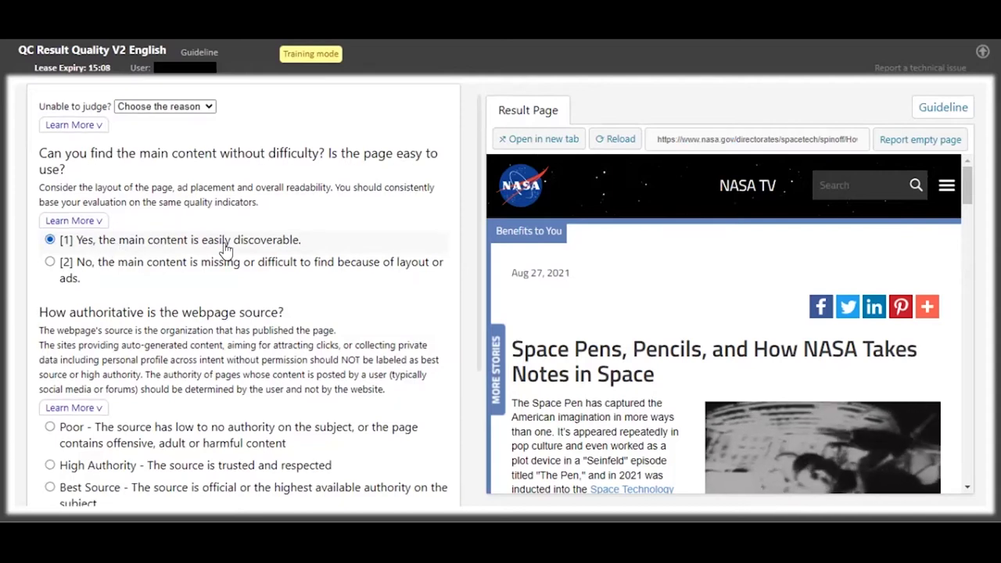
{"action": "scroll", "coordinate": [680, 305], "scroll_direction": "down", "scroll_amount": 1}
{"action": "scroll", "coordinate": [642, 336], "scroll_direction": "down", "scroll_amount": 10}
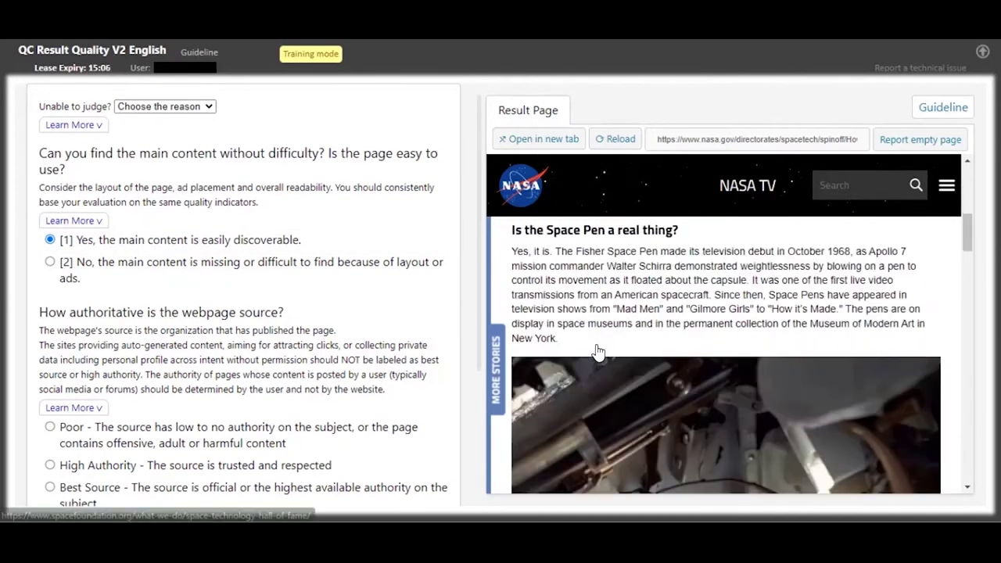
{"action": "scroll", "coordinate": [598, 352], "scroll_direction": "up", "scroll_amount": 10}
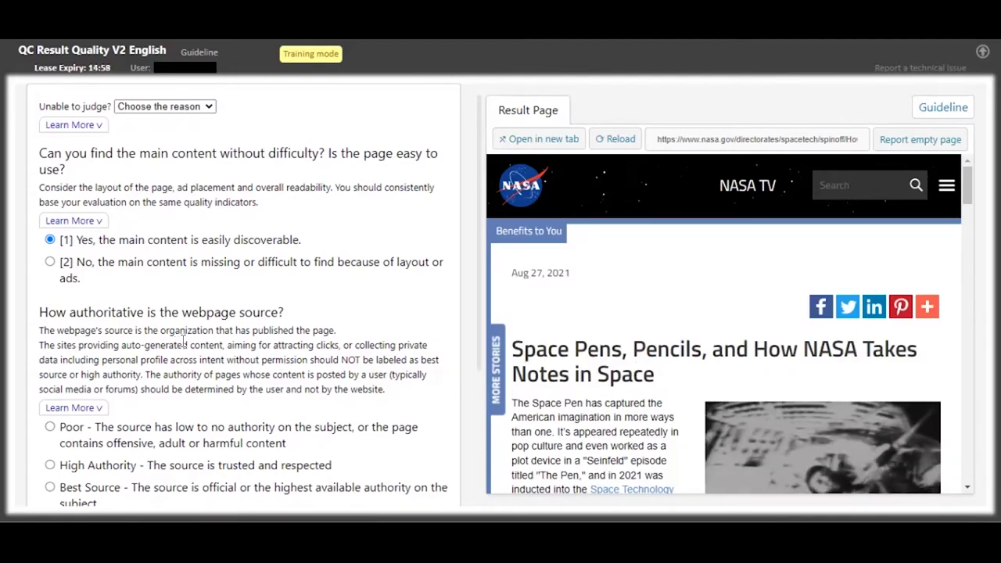
Rate the NASA page's authority as Best Source, submit the judgment, and dismiss the feedback to load the next HIT.
{"action": "scroll", "coordinate": [205, 356], "scroll_direction": "down", "scroll_amount": 1}
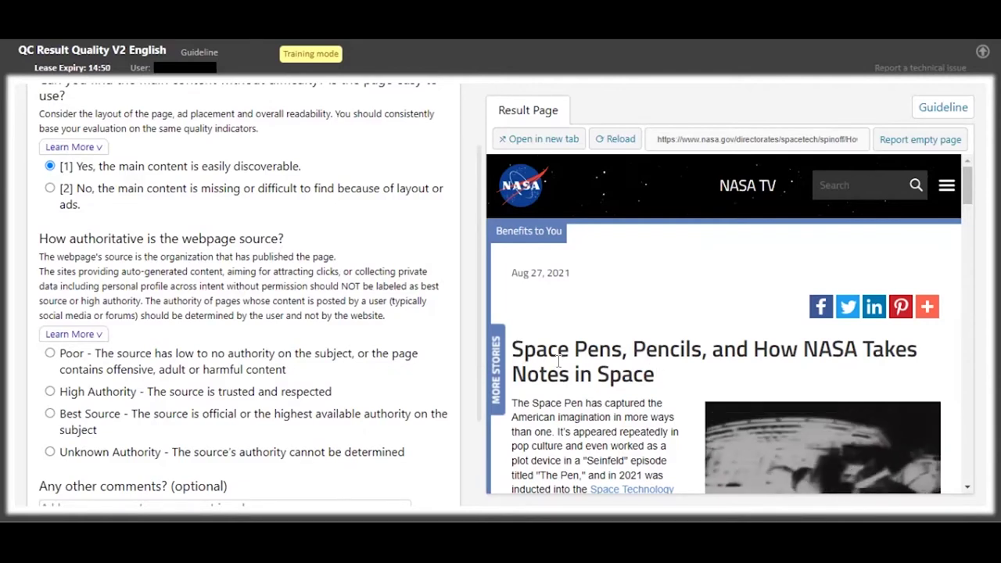
{"action": "left_click", "coordinate": [71, 429]}
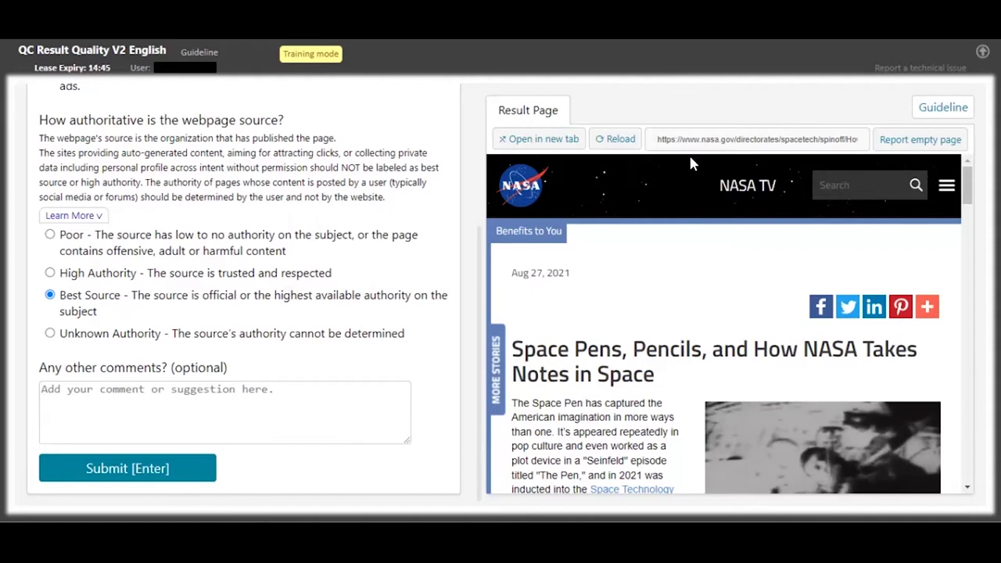
{"action": "left_click", "coordinate": [154, 473]}
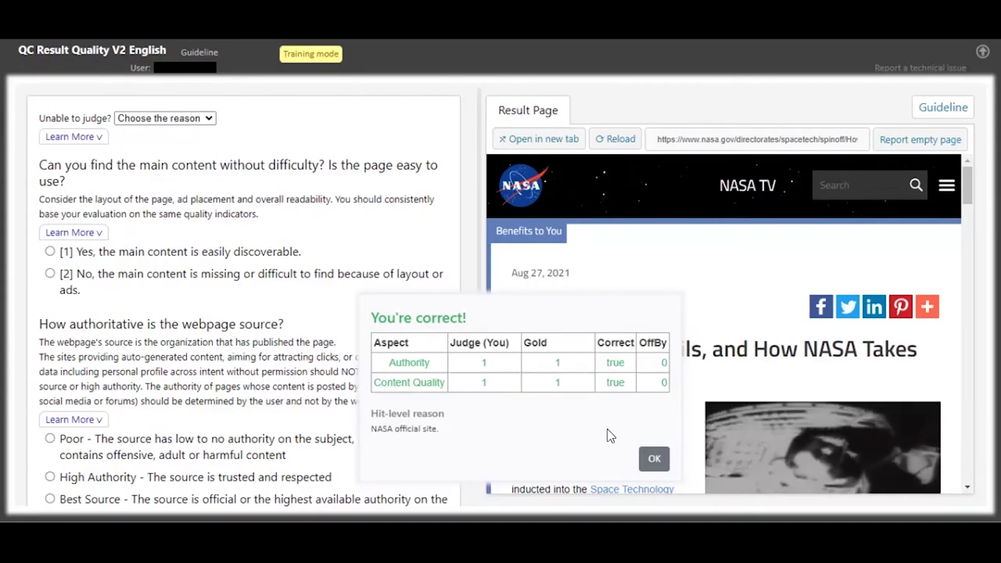
{"action": "left_click", "coordinate": [654, 460]}
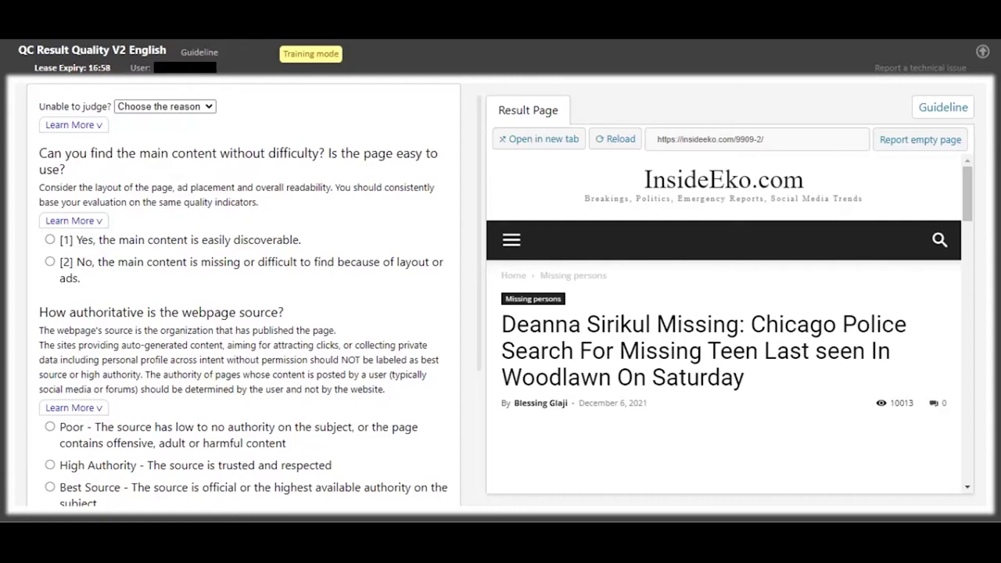
Examine the insideeko.com article in the form and in its own tab, and answer that the main content is missing or difficult to find.
{"action": "scroll", "coordinate": [579, 283], "scroll_direction": "down", "scroll_amount": 1}
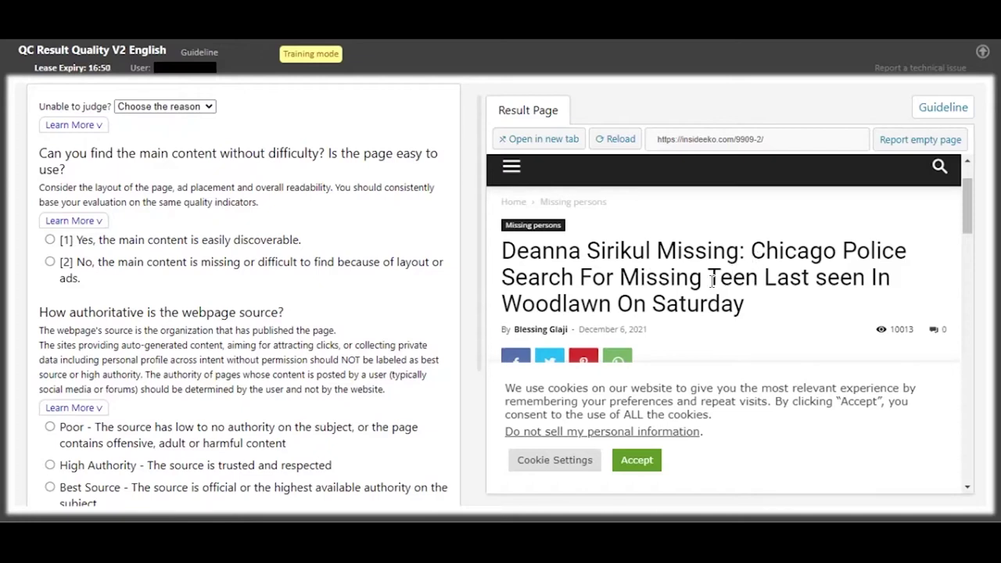
{"action": "scroll", "coordinate": [712, 282], "scroll_direction": "down", "scroll_amount": 4}
{"action": "scroll", "coordinate": [712, 288], "scroll_direction": "down", "scroll_amount": 4}
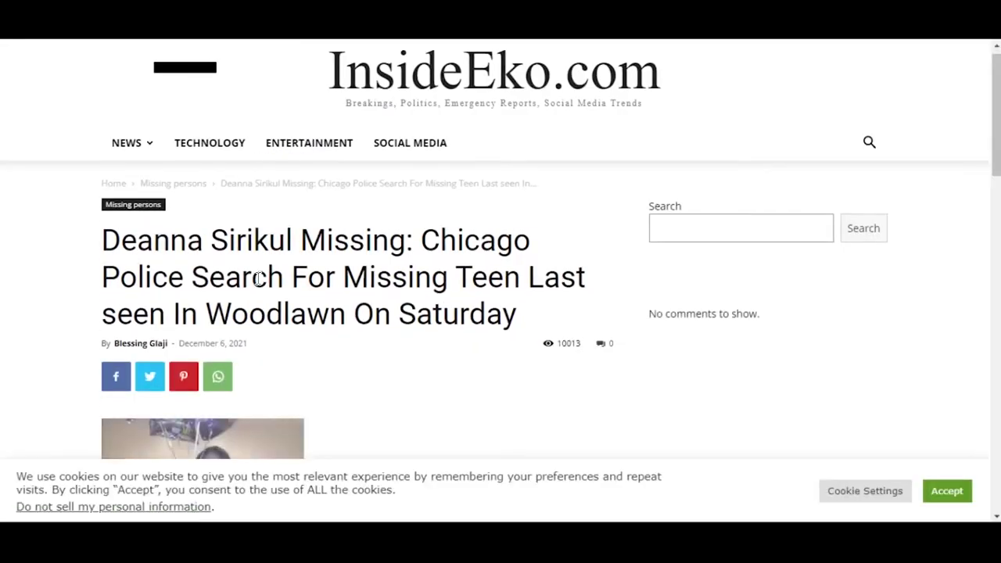
{"action": "scroll", "coordinate": [258, 280], "scroll_direction": "down", "scroll_amount": 4}
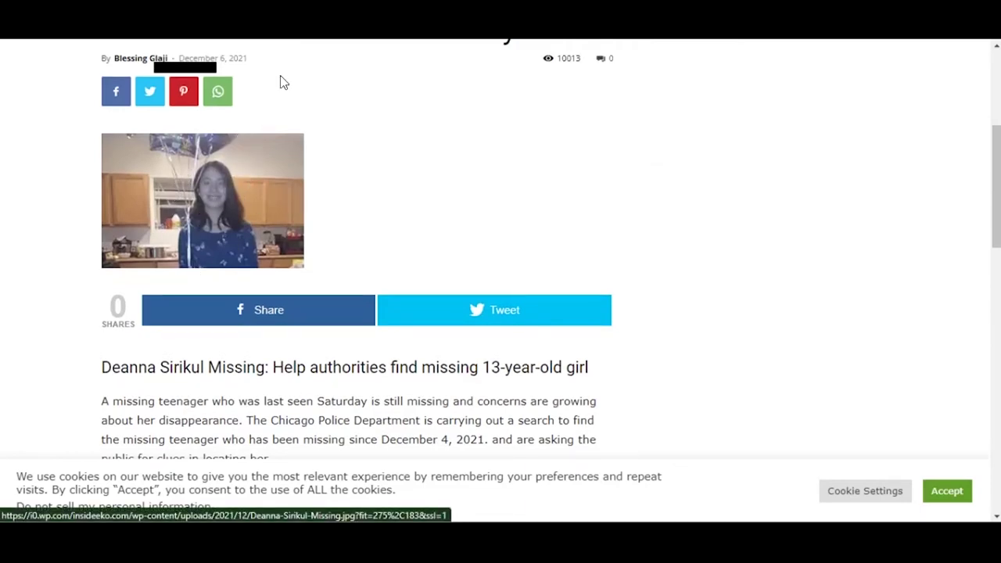
{"action": "key", "text": "ctrl+w"}
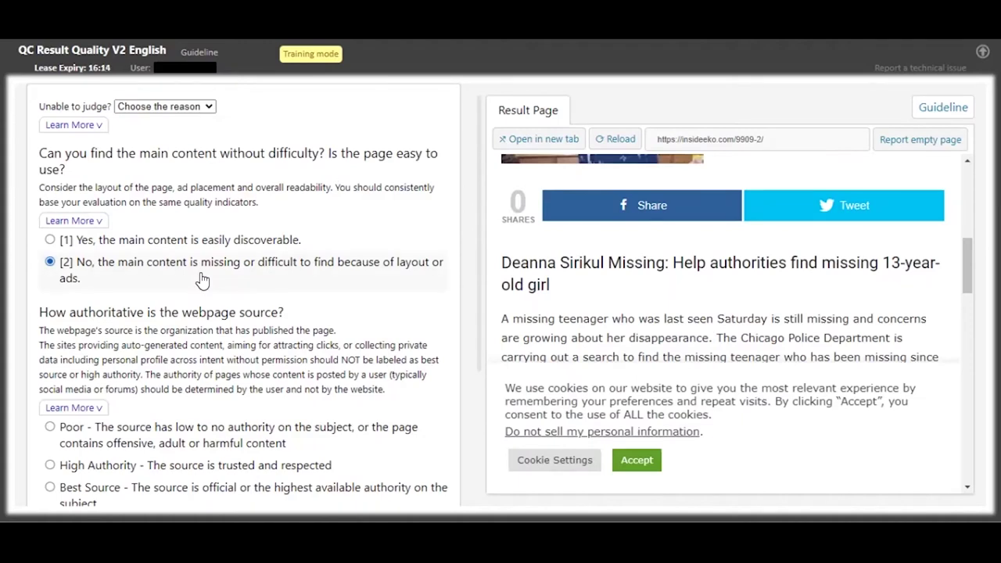
Review the insideeko.com article's subheading, rate the source as Unknown Authority, submit the judgment and dismiss the feedback.
{"action": "scroll", "coordinate": [211, 285], "scroll_direction": "down", "scroll_amount": 2}
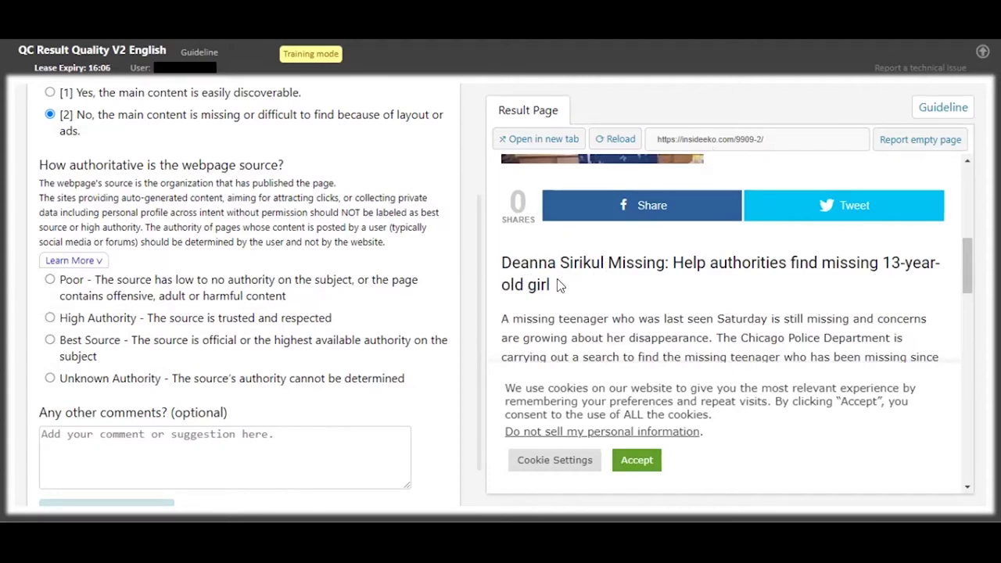
{"action": "left_click_drag", "start_coordinate": [502, 262], "coordinate": [637, 289]}
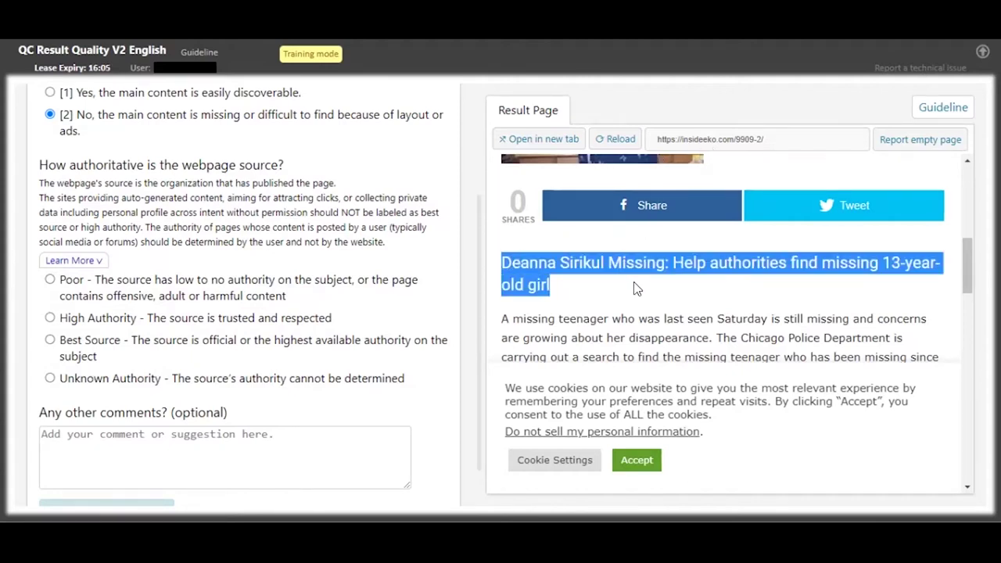
{"action": "left_click", "coordinate": [121, 381]}
{"action": "left_click", "coordinate": [131, 468]}
{"action": "left_click", "coordinate": [702, 460]}
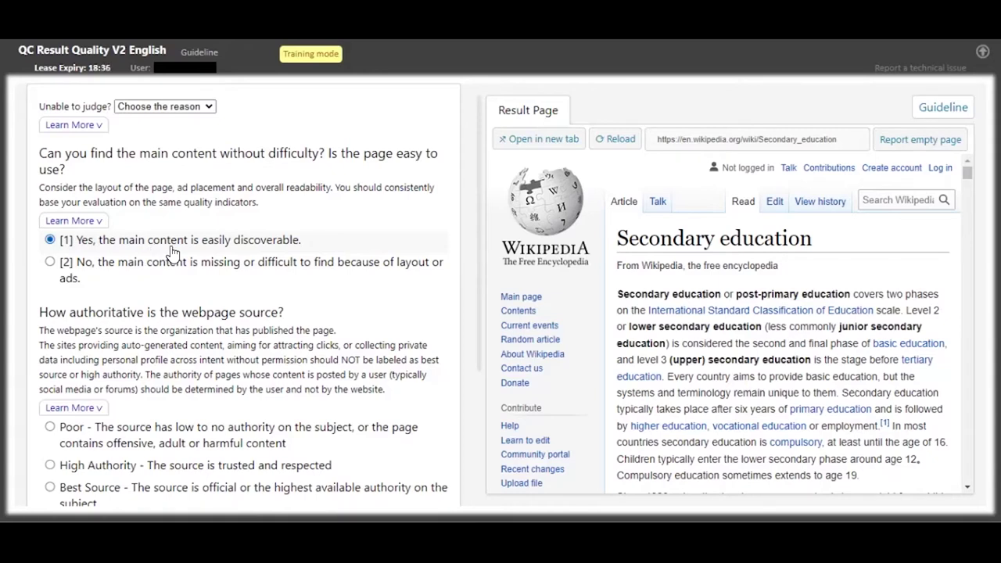
Judge the Wikipedia Secondary education page as having easily discoverable main content and High Authority, and submit it.
{"action": "scroll", "coordinate": [172, 252], "scroll_direction": "down", "scroll_amount": 2}
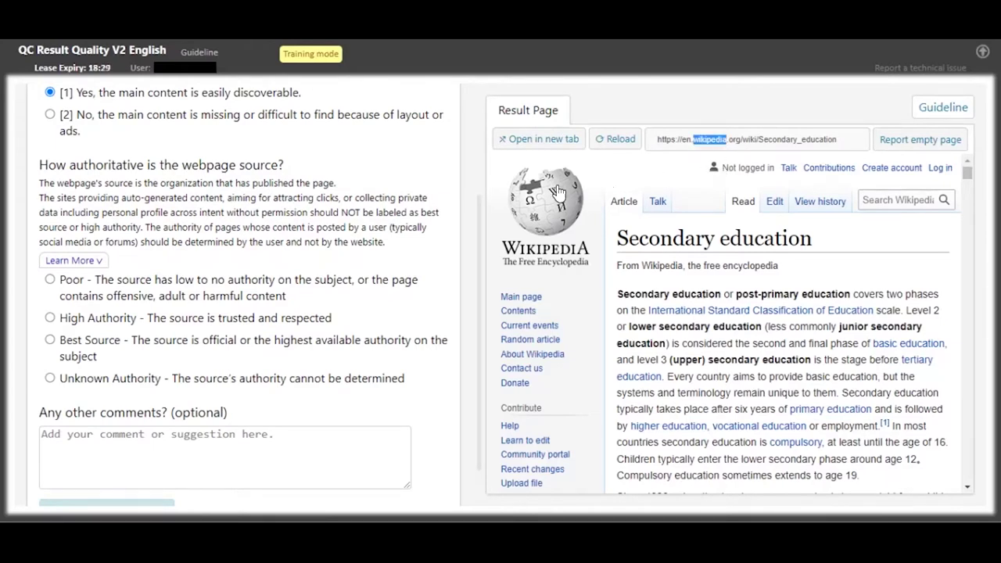
{"action": "left_click", "coordinate": [95, 325]}
{"action": "scroll", "coordinate": [123, 344], "scroll_direction": "down", "scroll_amount": 1}
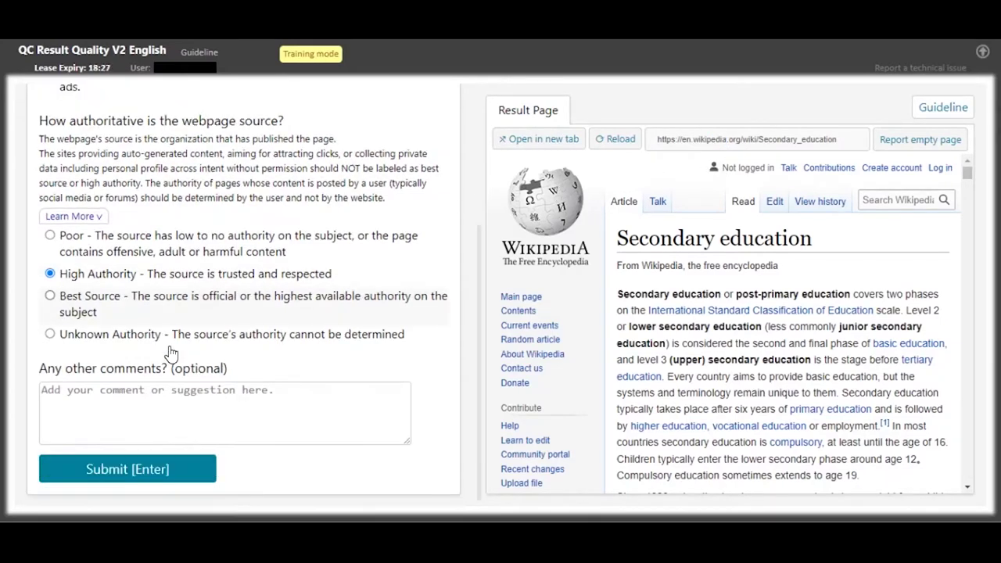
{"action": "left_click", "coordinate": [137, 467]}
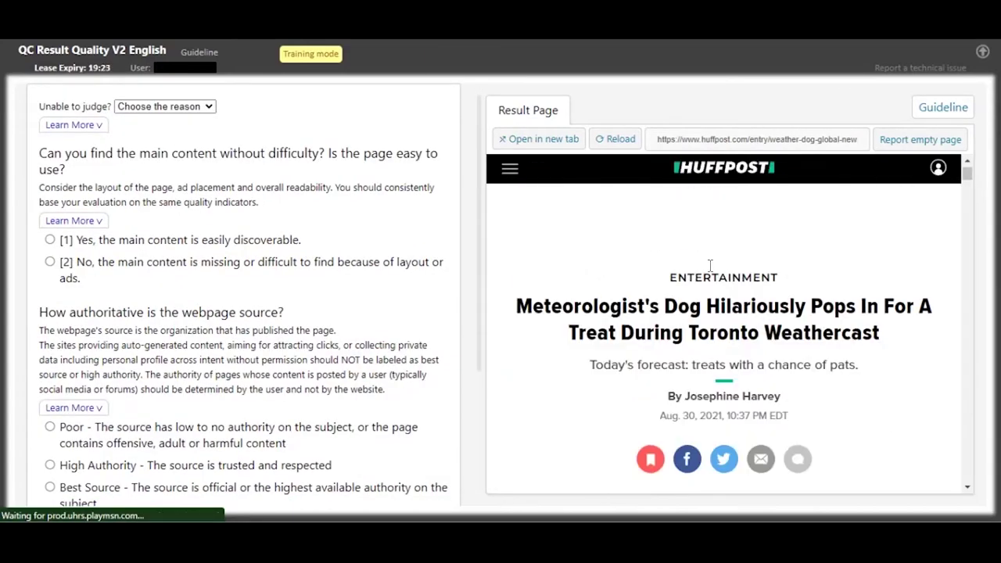
Check the domain in the HuffPost page's web address and rate the source as High Authority.
{"action": "double_click", "coordinate": [708, 139]}
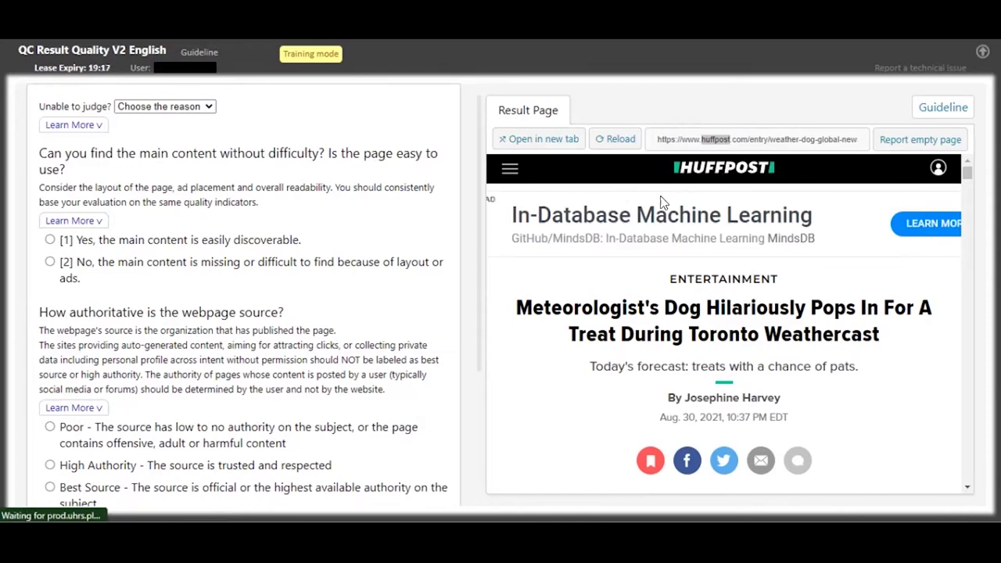
{"action": "scroll", "coordinate": [146, 331], "scroll_direction": "down", "scroll_amount": 3}
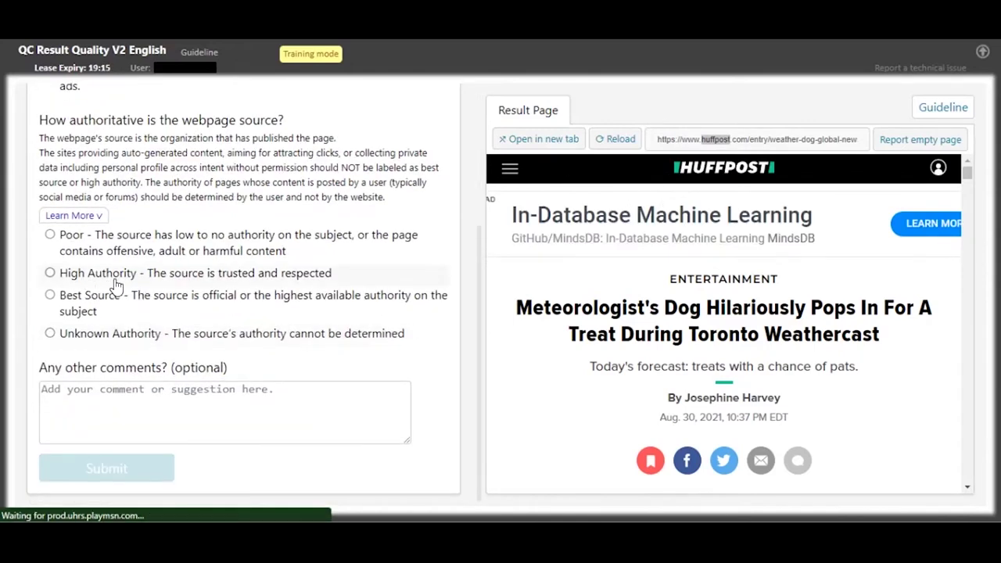
{"action": "left_click", "coordinate": [124, 281]}
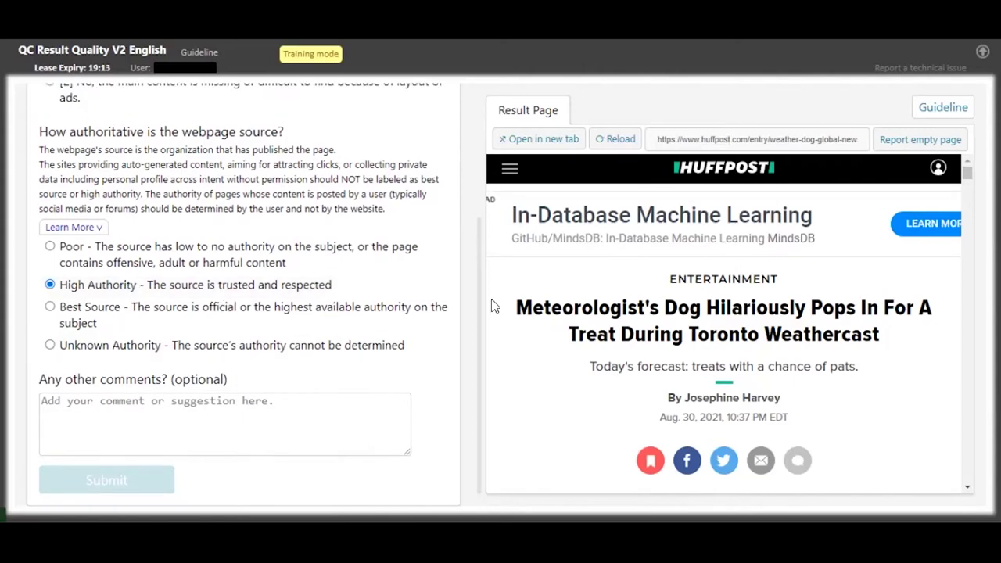
Examine the HuffPost article's layout and ads, and answer that the main content is easily discoverable.
{"action": "scroll", "coordinate": [346, 306], "scroll_direction": "up", "scroll_amount": 3}
{"action": "scroll", "coordinate": [649, 268], "scroll_direction": "down", "scroll_amount": 1}
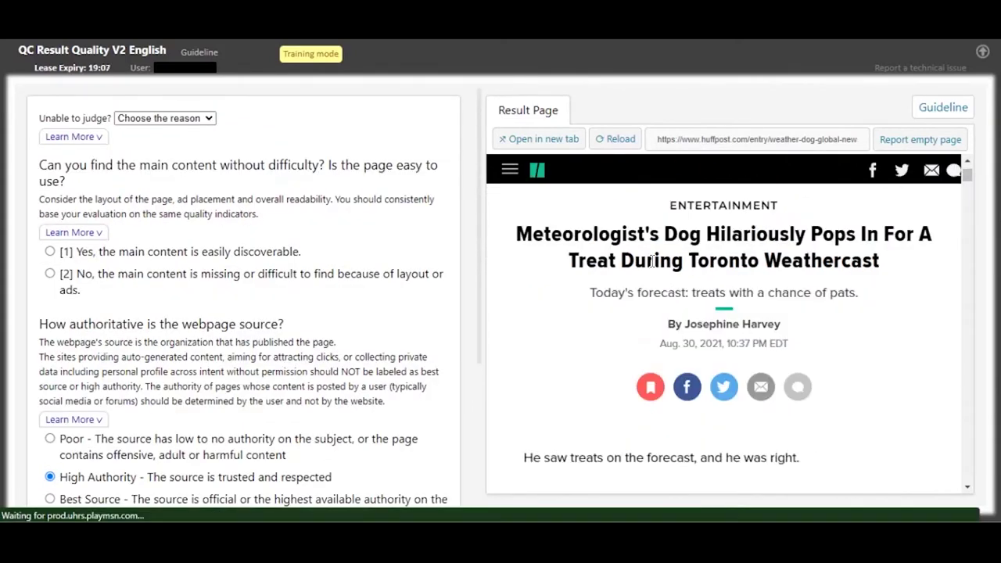
{"action": "scroll", "coordinate": [650, 266], "scroll_direction": "down", "scroll_amount": 4}
{"action": "scroll", "coordinate": [626, 281], "scroll_direction": "up", "scroll_amount": 4}
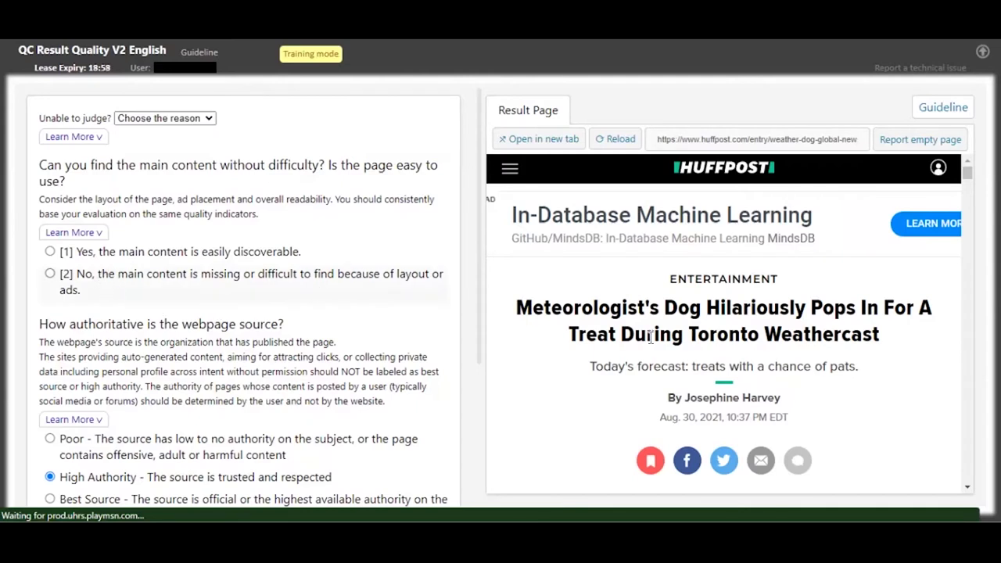
{"action": "scroll", "coordinate": [673, 340], "scroll_direction": "down", "scroll_amount": 1}
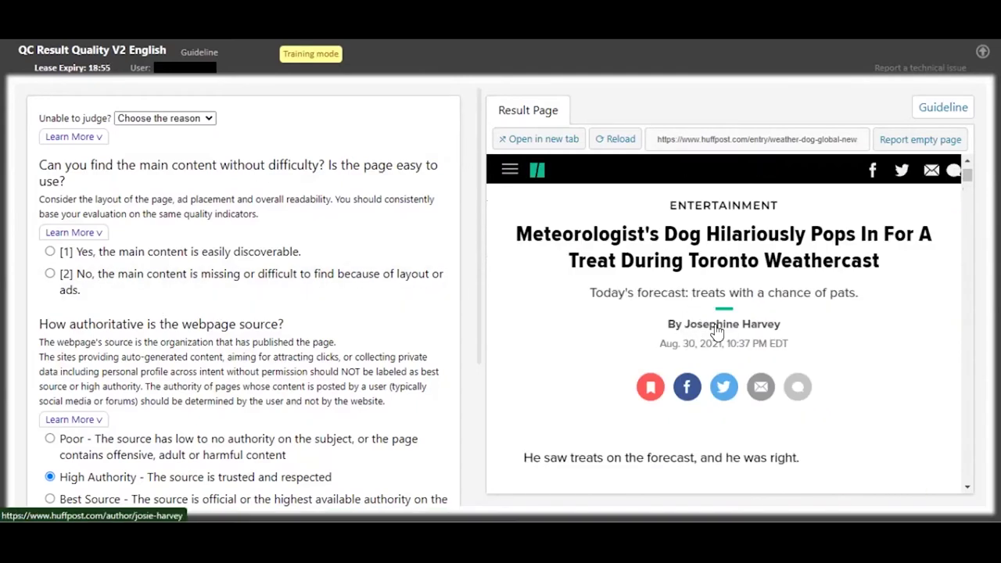
{"action": "scroll", "coordinate": [762, 327], "scroll_direction": "down", "scroll_amount": 2}
{"action": "key", "text": "1"}
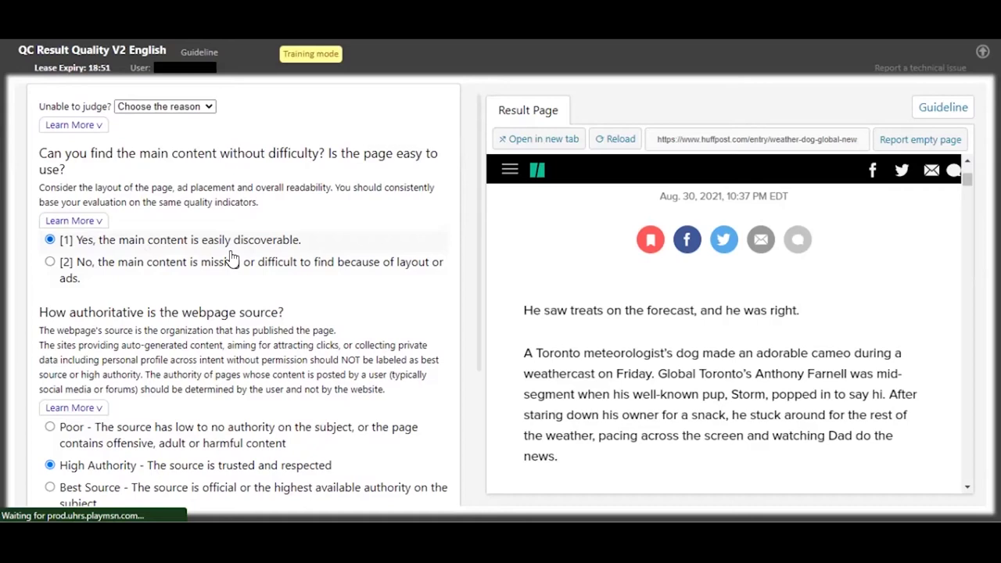
Submit the HuffPost judgment and dismiss the feedback to load the next training HIT.
{"action": "scroll", "coordinate": [228, 293], "scroll_direction": "down", "scroll_amount": 3}
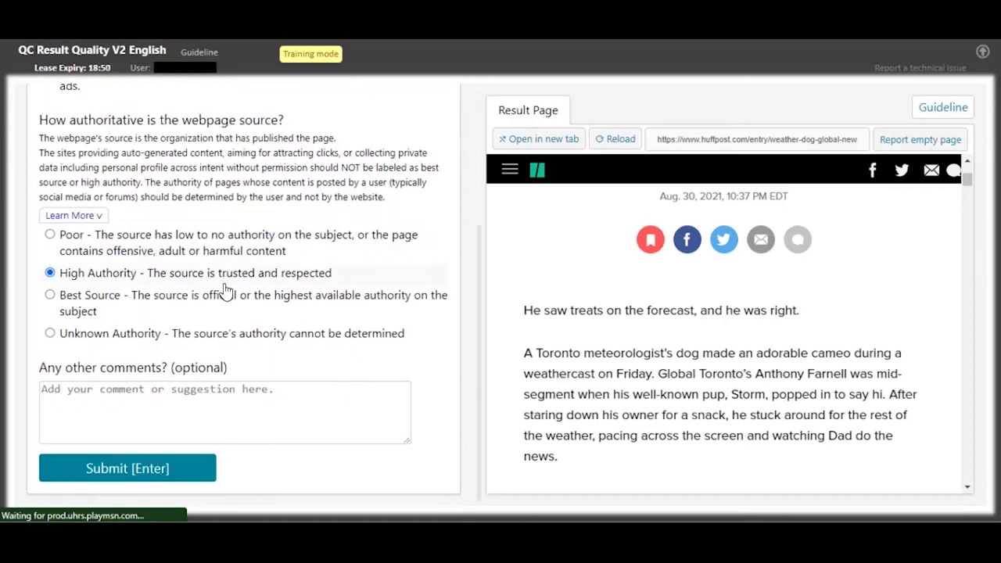
{"action": "left_click", "coordinate": [172, 479]}
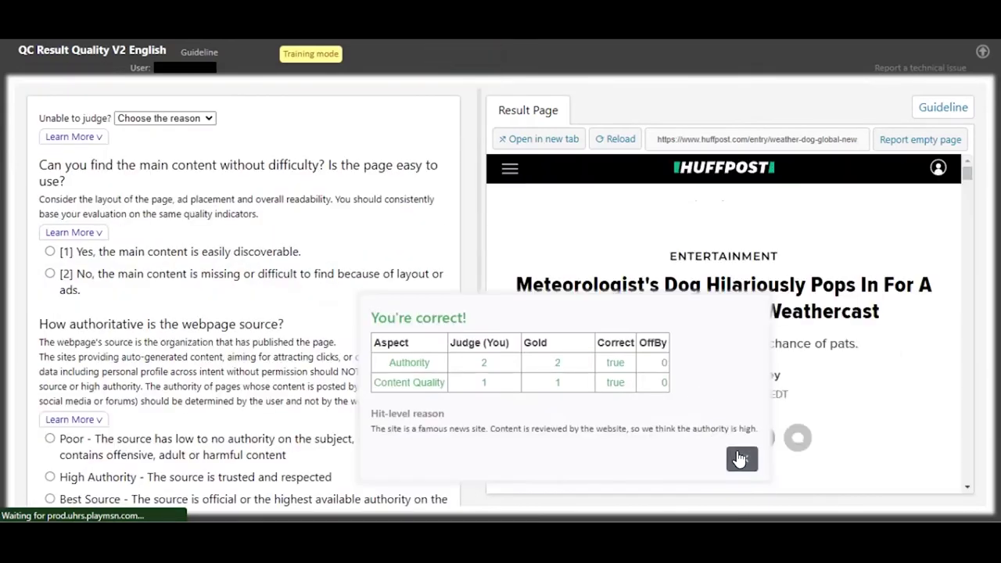
{"action": "left_click", "coordinate": [742, 458]}
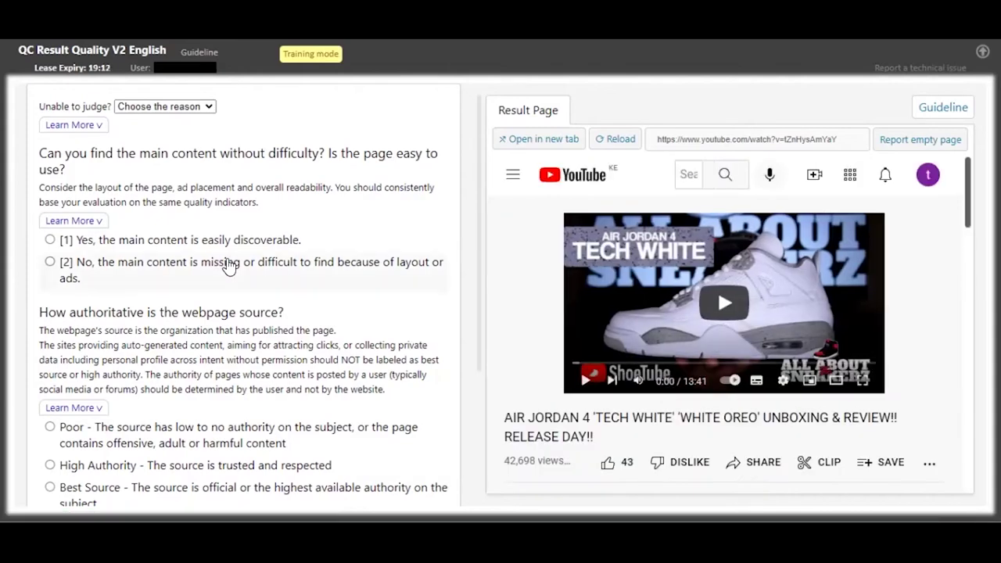
Answer that the Air Jordan 4 video page's main content is easily discoverable, and inspect the channel that posted it.
{"action": "scroll", "coordinate": [610, 361], "scroll_direction": "down", "scroll_amount": 1}
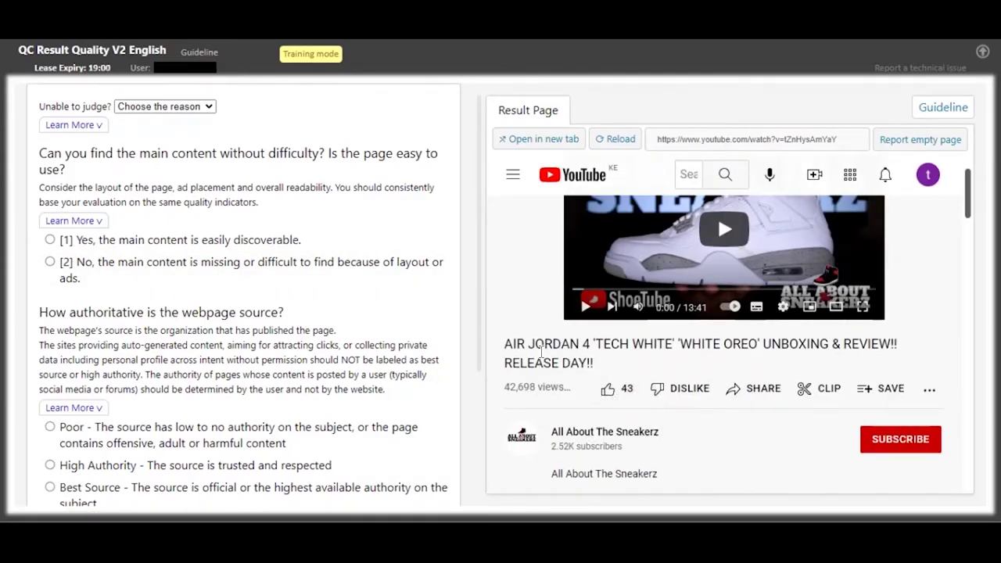
{"action": "left_click", "coordinate": [103, 245]}
{"action": "scroll", "coordinate": [609, 378], "scroll_direction": "down", "scroll_amount": 1}
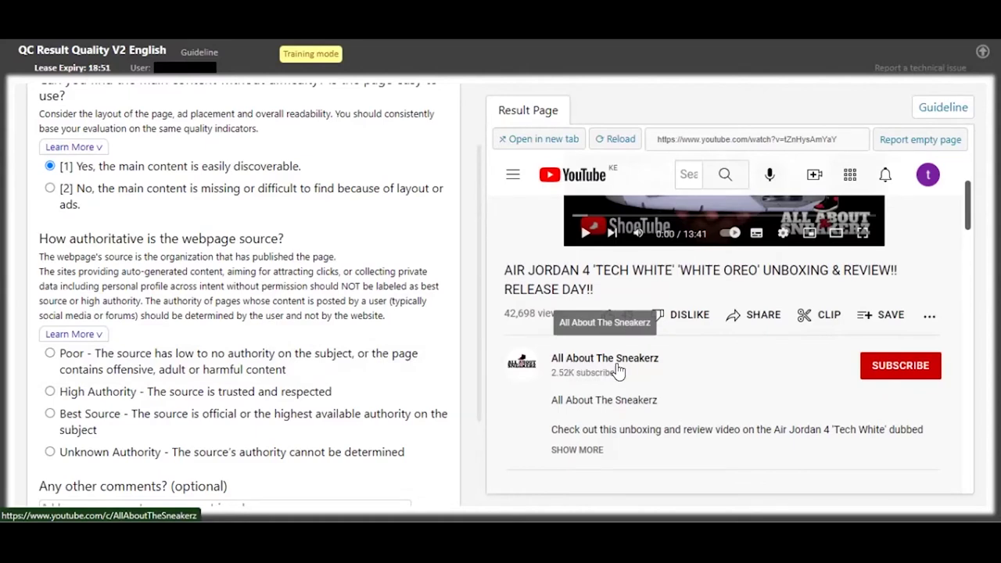
{"action": "left_click_drag", "start_coordinate": [664, 364], "coordinate": [595, 349]}
{"action": "left_click", "coordinate": [594, 348]}
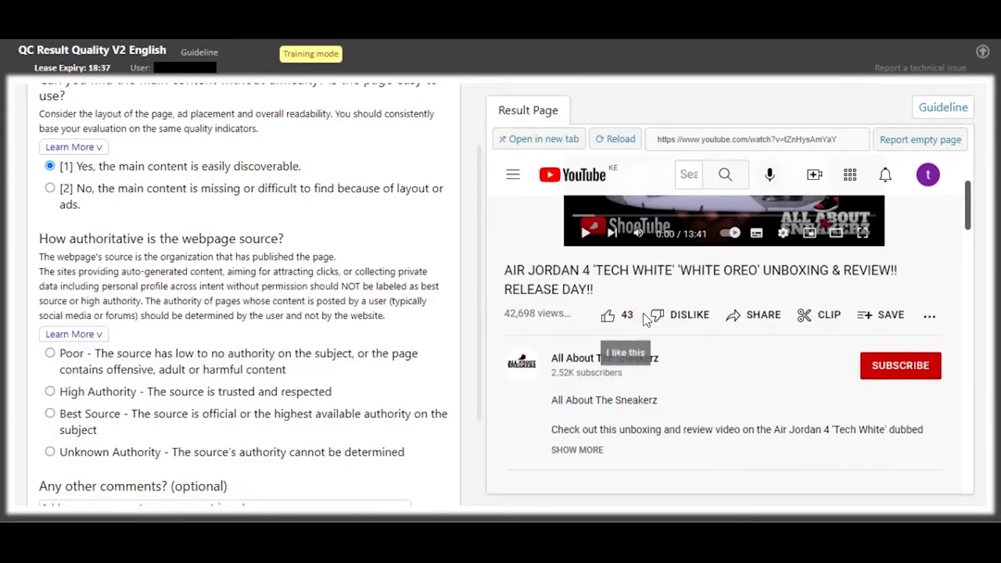
Rate the Air Jordan 4 video's source as Unknown Authority and compare the choice with the expanded authority definitions.
{"action": "left_click", "coordinate": [231, 461]}
{"action": "scroll", "coordinate": [231, 462], "scroll_direction": "down", "scroll_amount": 1}
{"action": "left_click", "coordinate": [75, 261]}
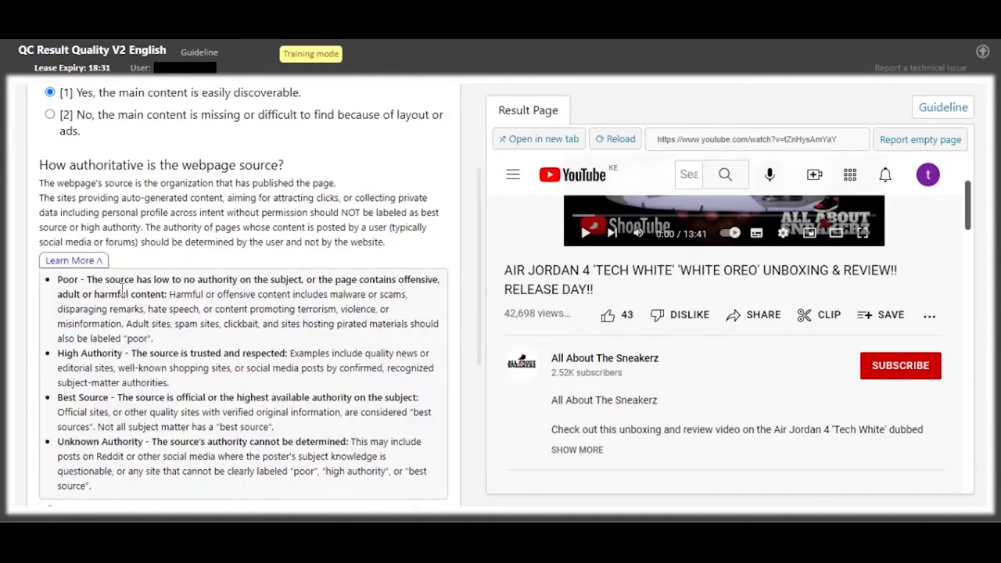
{"action": "scroll", "coordinate": [121, 291], "scroll_direction": "down", "scroll_amount": 2}
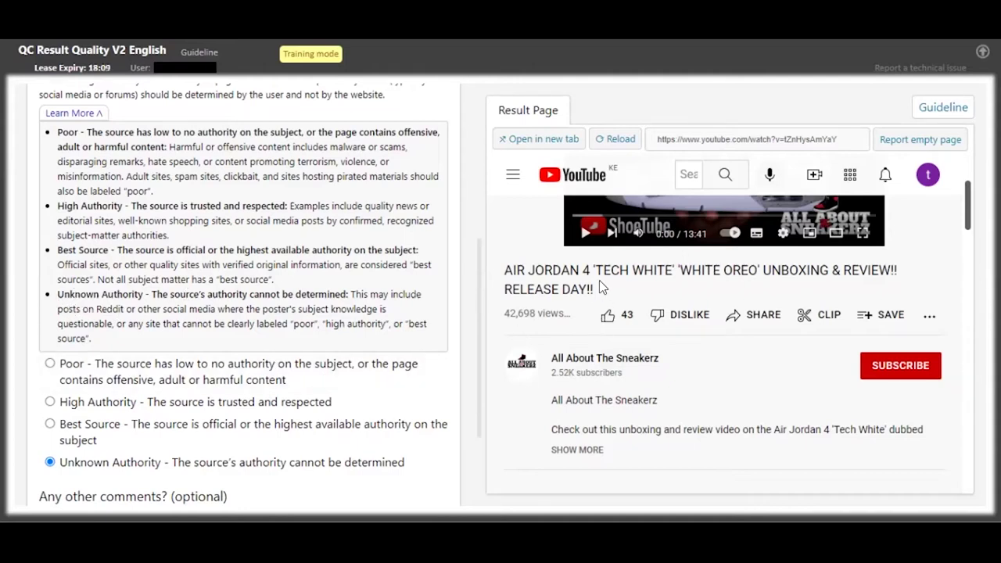
Recheck the Air Jordan 4 video page against the authority definitions and submit the judgment.
{"action": "scroll", "coordinate": [599, 282], "scroll_direction": "up", "scroll_amount": 1}
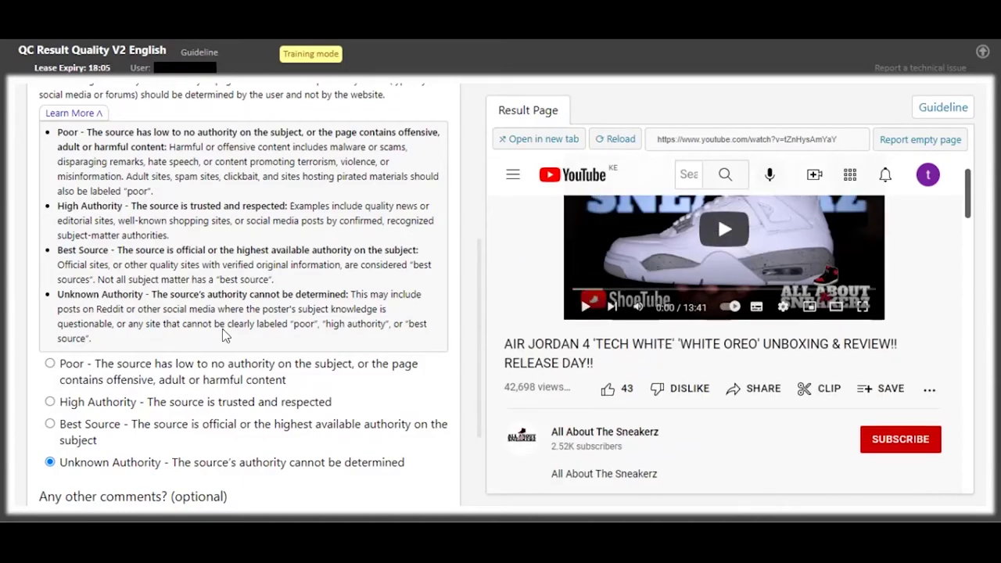
{"action": "scroll", "coordinate": [156, 391], "scroll_direction": "down", "scroll_amount": 1}
{"action": "scroll", "coordinate": [152, 479], "scroll_direction": "down", "scroll_amount": 1}
{"action": "left_click", "coordinate": [141, 469]}
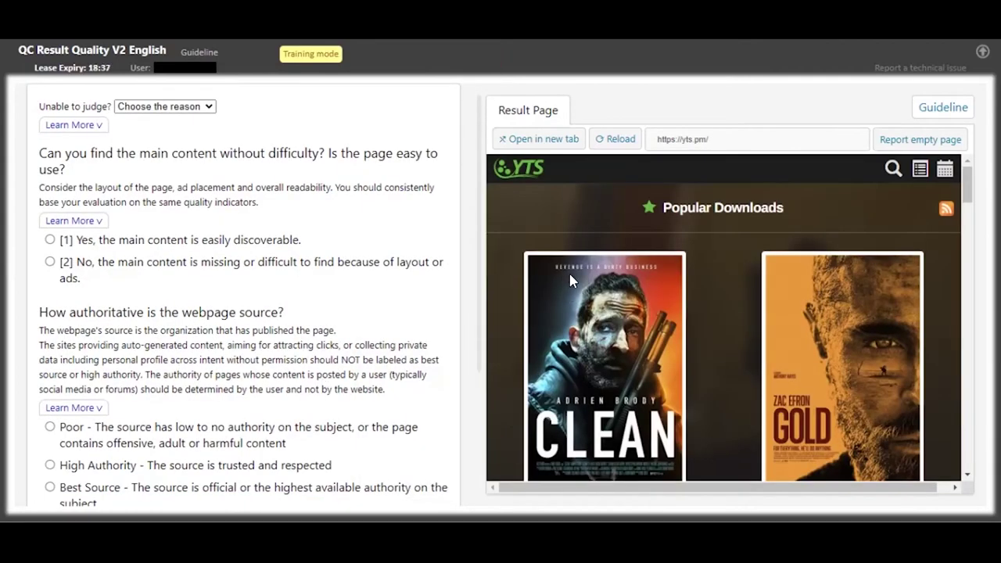
Look through the popular downloads on the YTS page and rate its source as Poor.
{"action": "scroll", "coordinate": [594, 289], "scroll_direction": "down", "scroll_amount": 2}
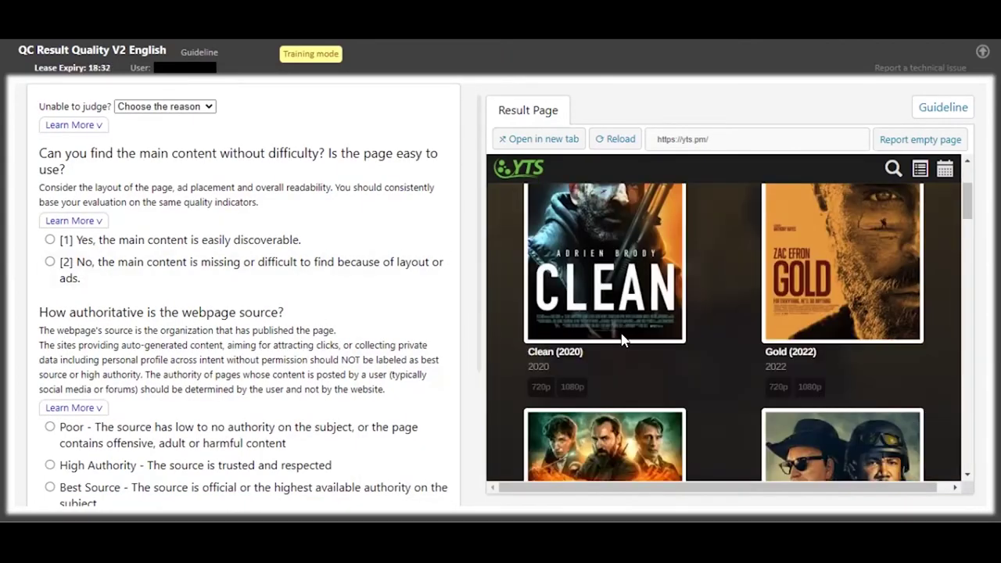
{"action": "scroll", "coordinate": [626, 335], "scroll_direction": "down", "scroll_amount": 1}
{"action": "left_click", "coordinate": [278, 441]}
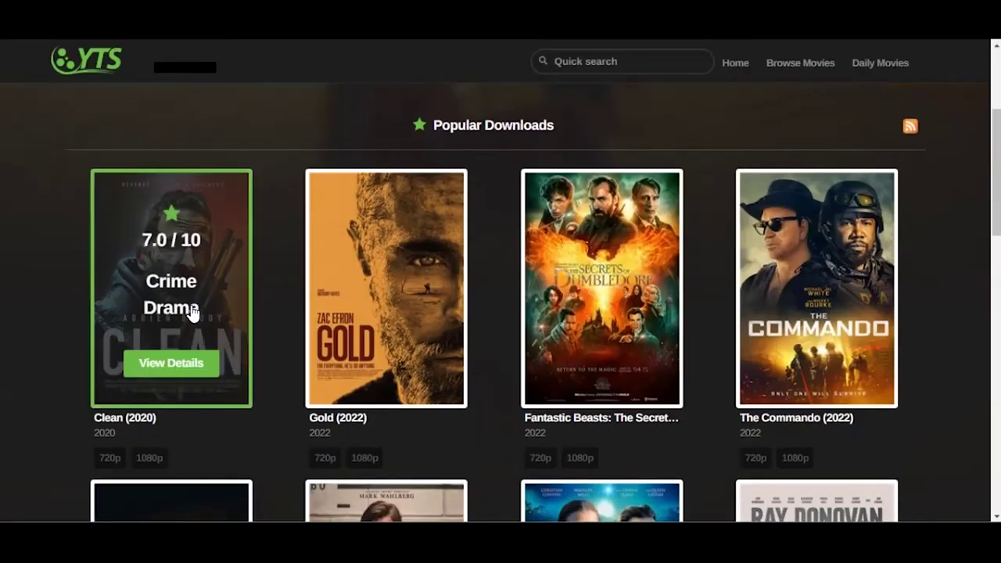
Open the details page of the movie Clean (2020), test its download link, and close the page that opens.
{"action": "left_click", "coordinate": [210, 315]}
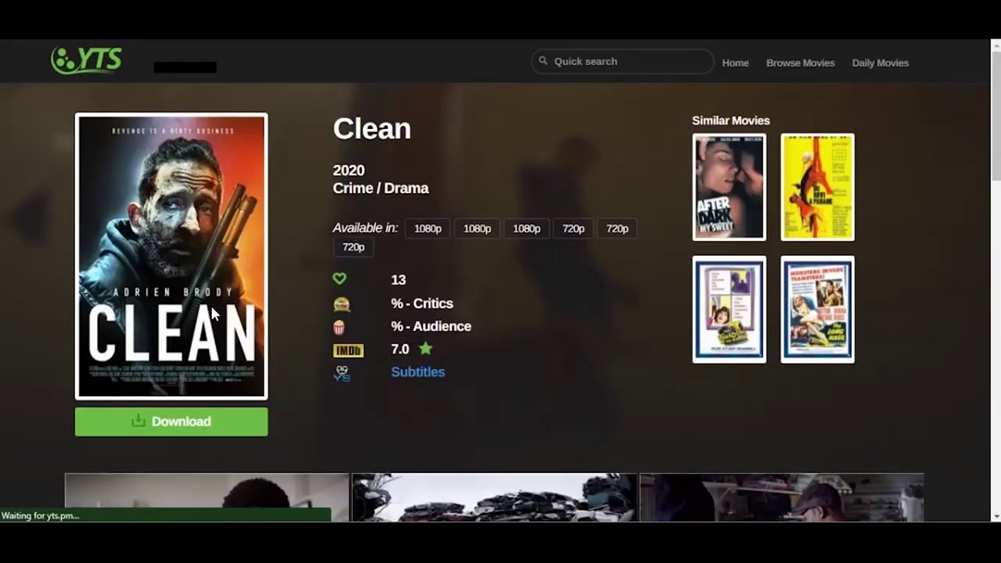
{"action": "scroll", "coordinate": [227, 304], "scroll_direction": "down", "scroll_amount": 3}
{"action": "left_click", "coordinate": [208, 217]}
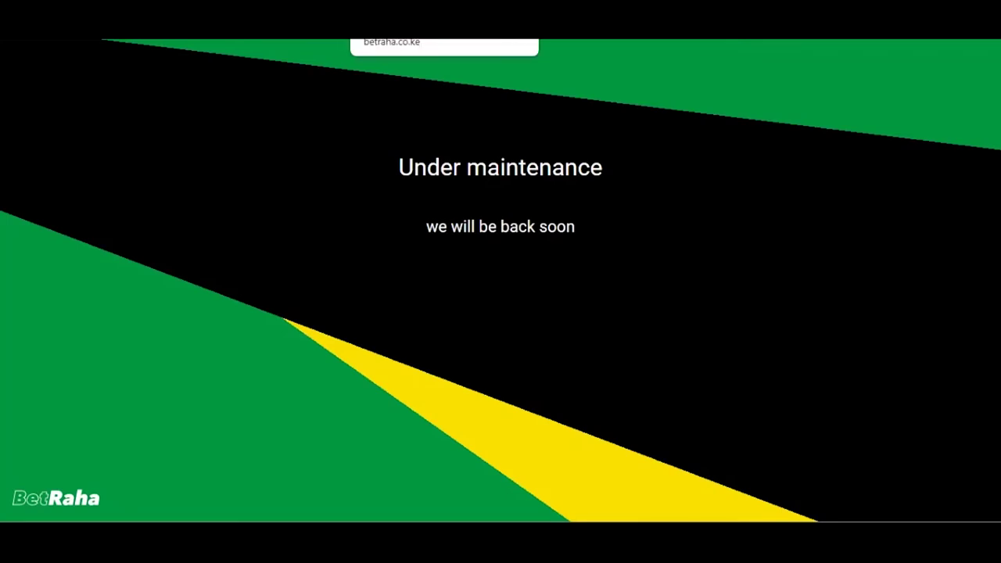
{"action": "key", "text": "ctrl+w"}
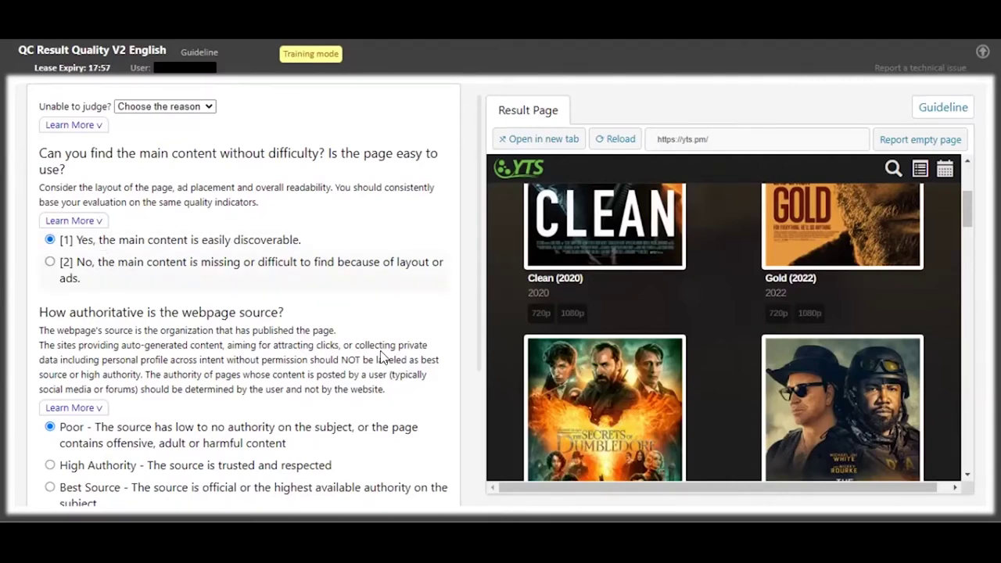
Submit the YTS judgment with easily discoverable main content and Poor authority, and dismiss the feedback.
{"action": "scroll", "coordinate": [532, 357], "scroll_direction": "down", "scroll_amount": 1}
{"action": "scroll", "coordinate": [444, 356], "scroll_direction": "down", "scroll_amount": 3}
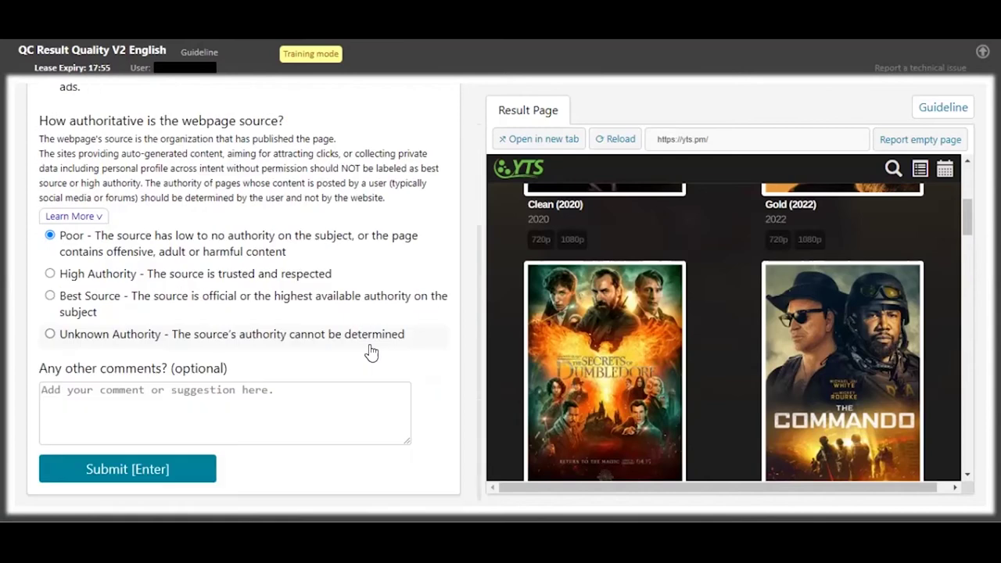
{"action": "left_click", "coordinate": [186, 469]}
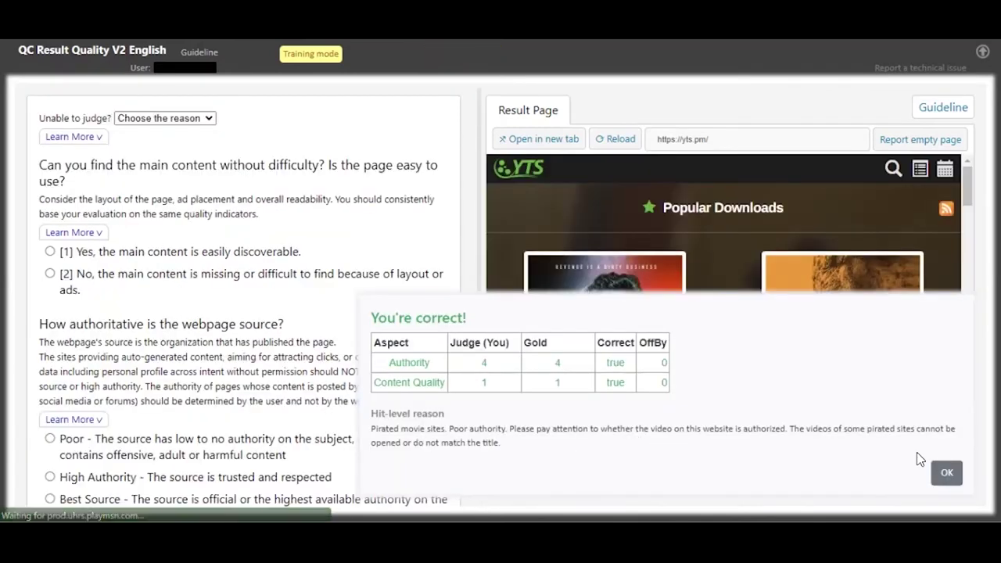
{"action": "left_click", "coordinate": [945, 472]}
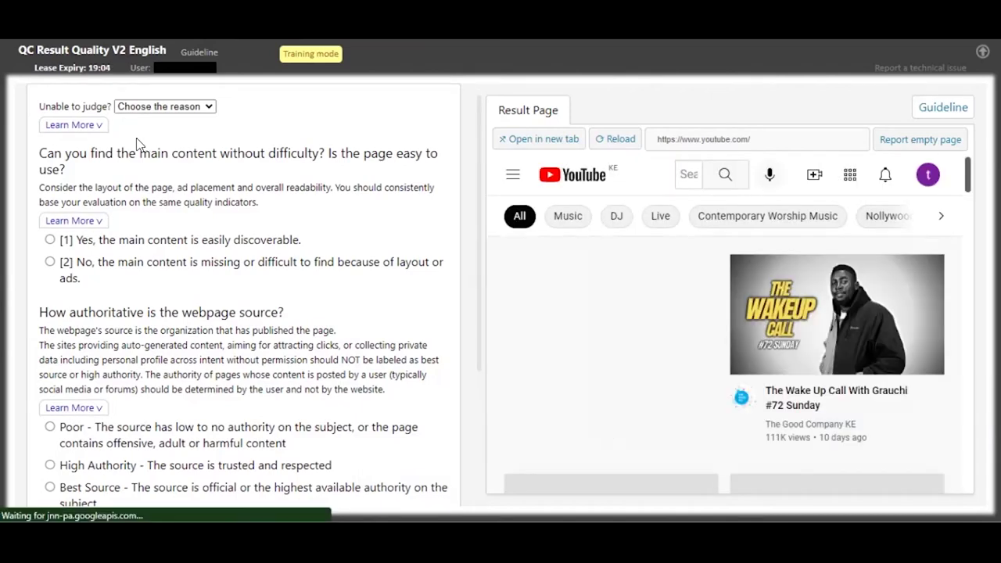
Judge the YouTube homepage as having easily discoverable main content and Best Source authority, and submit it.
{"action": "scroll", "coordinate": [689, 298], "scroll_direction": "down", "scroll_amount": 4}
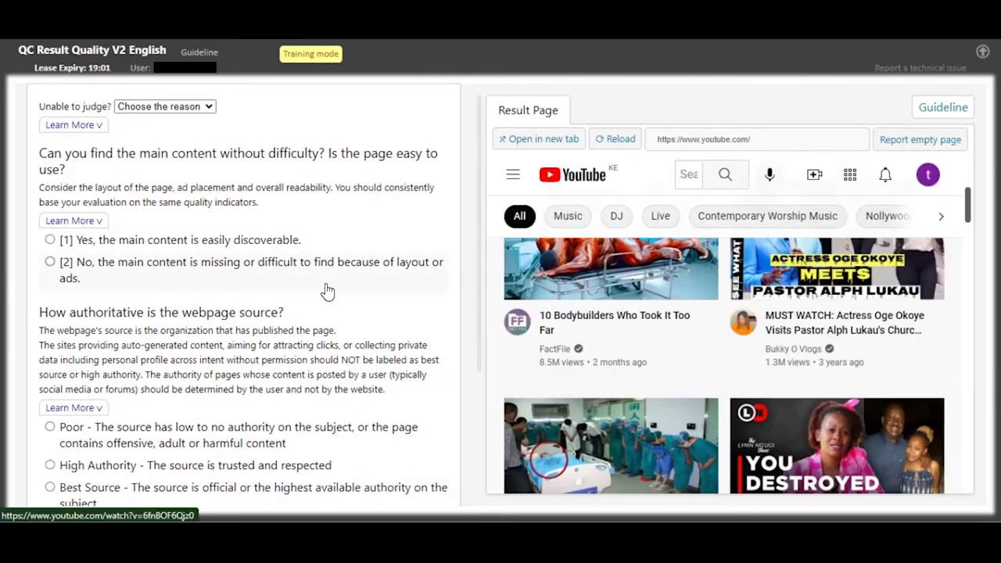
{"action": "left_click", "coordinate": [159, 243]}
{"action": "scroll", "coordinate": [654, 383], "scroll_direction": "down", "scroll_amount": 3}
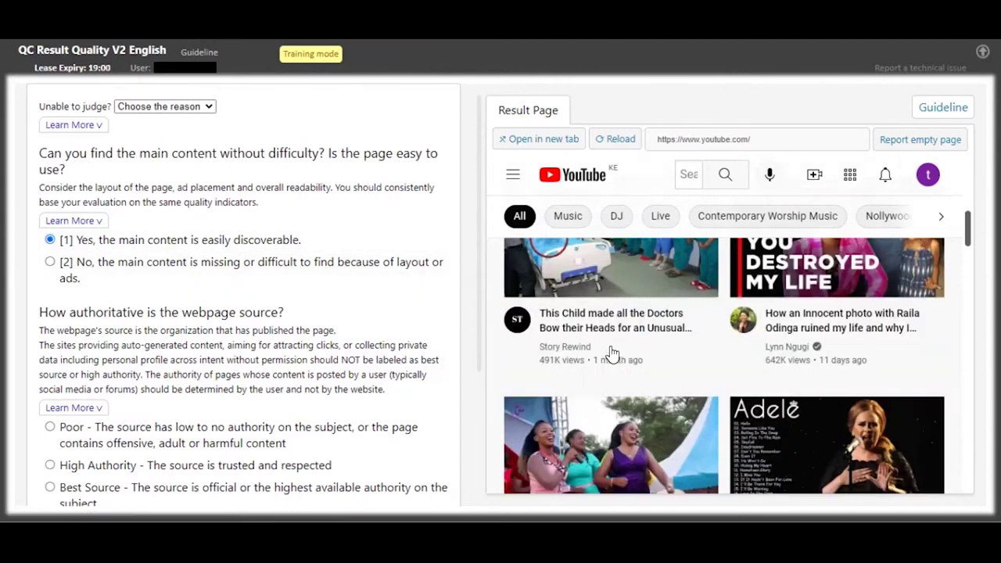
{"action": "scroll", "coordinate": [112, 415], "scroll_direction": "down", "scroll_amount": 1}
{"action": "left_click", "coordinate": [112, 415]}
{"action": "scroll", "coordinate": [456, 354], "scroll_direction": "down", "scroll_amount": 2}
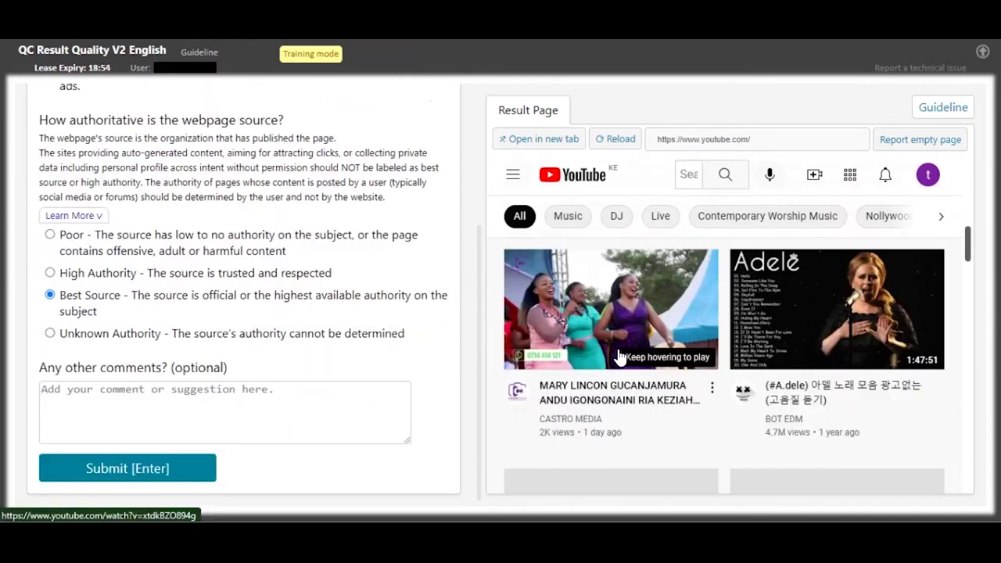
{"action": "left_click", "coordinate": [174, 467]}
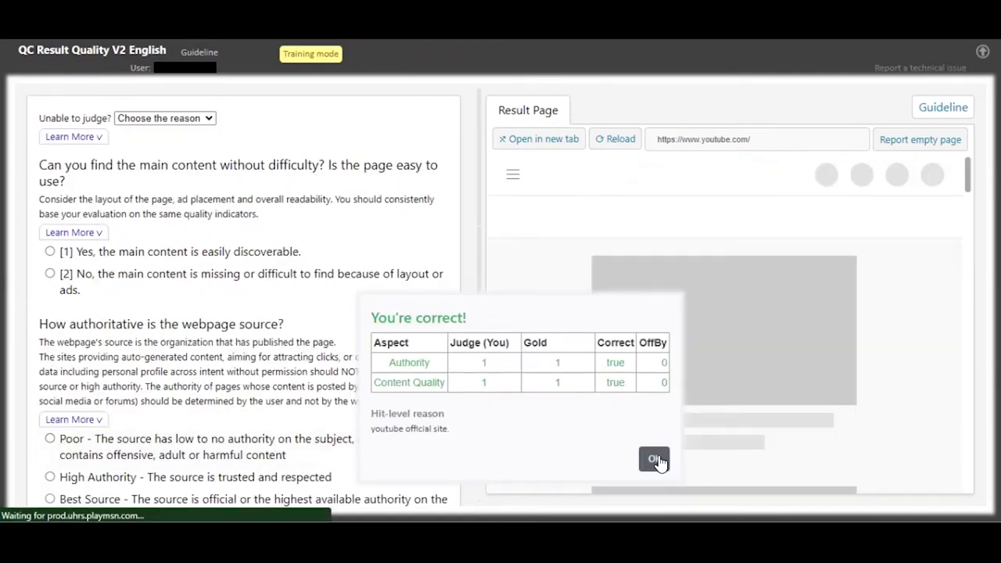
{"action": "left_click", "coordinate": [654, 459]}
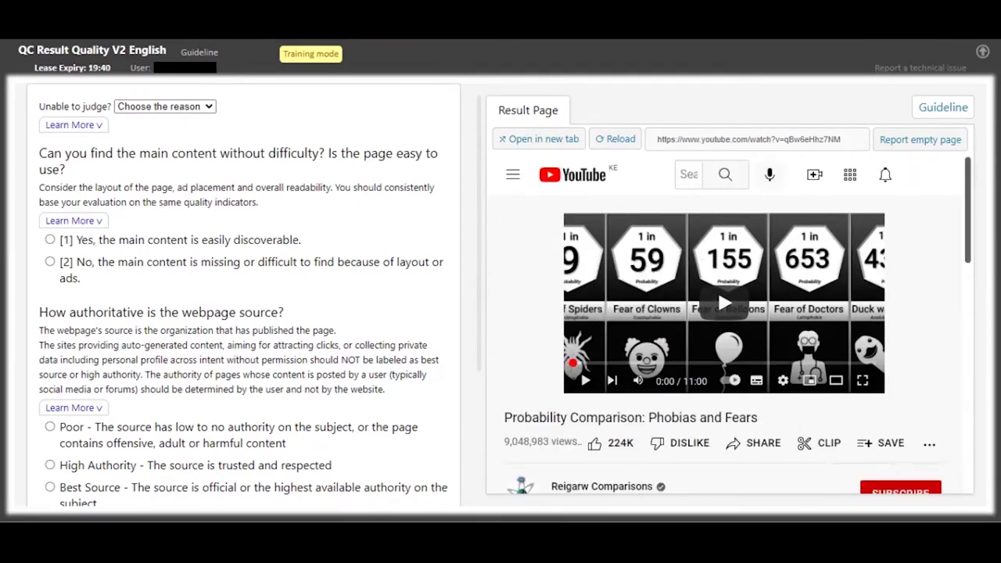
Answer that the Phobias and Fears video page's main content is easily discoverable, and examine the video's title and channel.
{"action": "scroll", "coordinate": [718, 288], "scroll_direction": "down", "scroll_amount": 2}
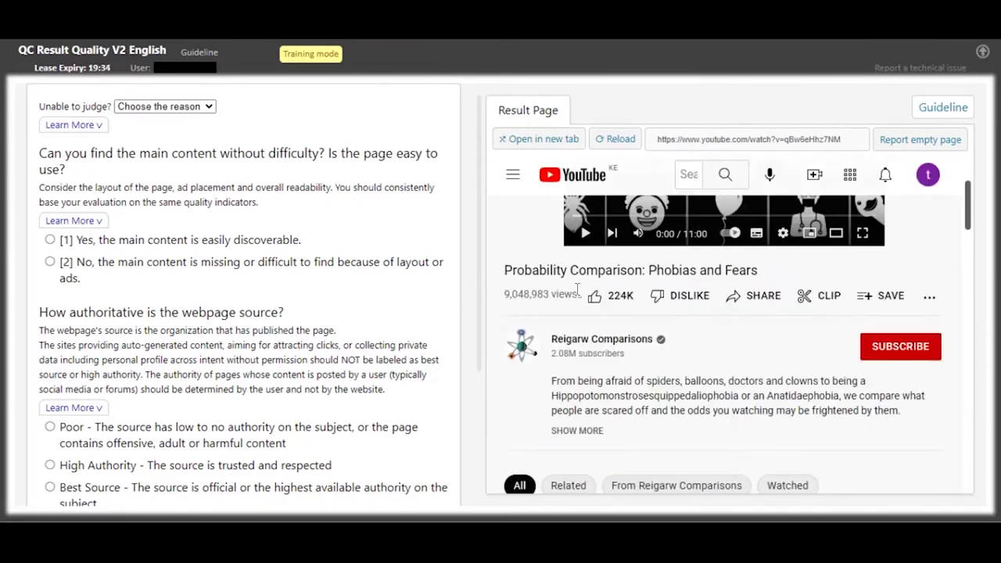
{"action": "left_click", "coordinate": [94, 244]}
{"action": "scroll", "coordinate": [198, 282], "scroll_direction": "down", "scroll_amount": 1}
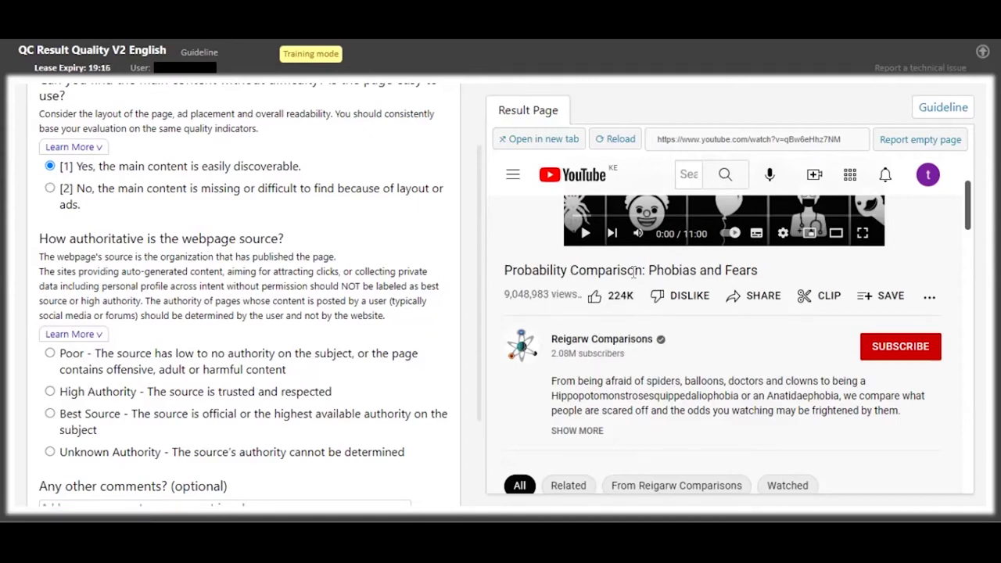
{"action": "left_click_drag", "start_coordinate": [635, 274], "coordinate": [514, 276]}
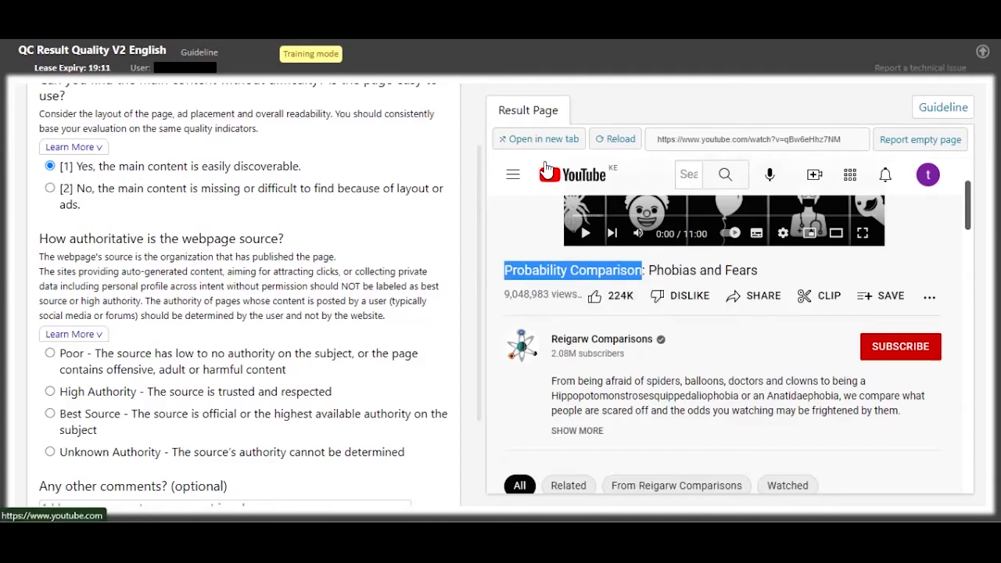
Rate the Phobias and Fears video's source as High Authority and submit the judgment, dismissing the feedback.
{"action": "scroll", "coordinate": [456, 278], "scroll_direction": "down", "scroll_amount": 3}
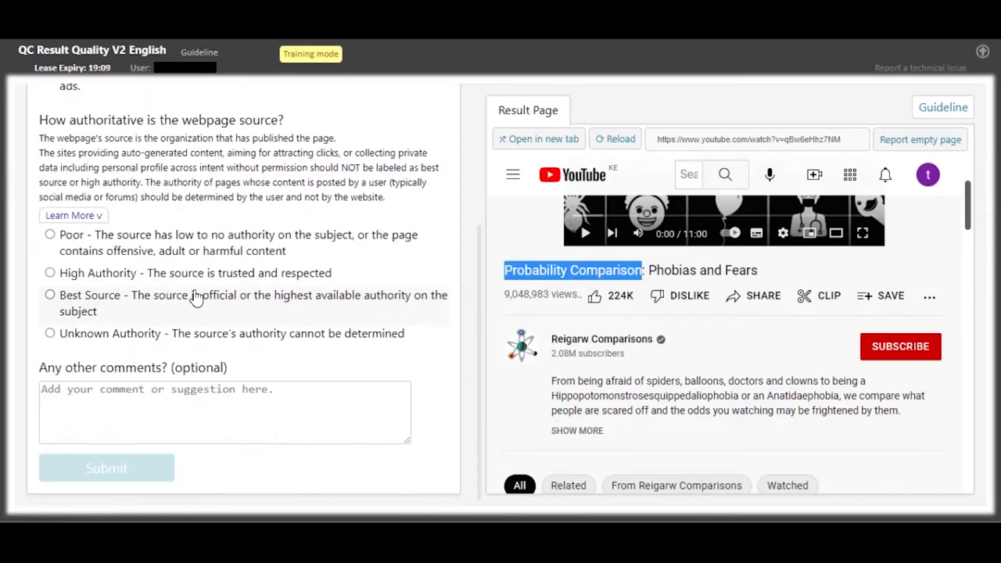
{"action": "left_click", "coordinate": [116, 278]}
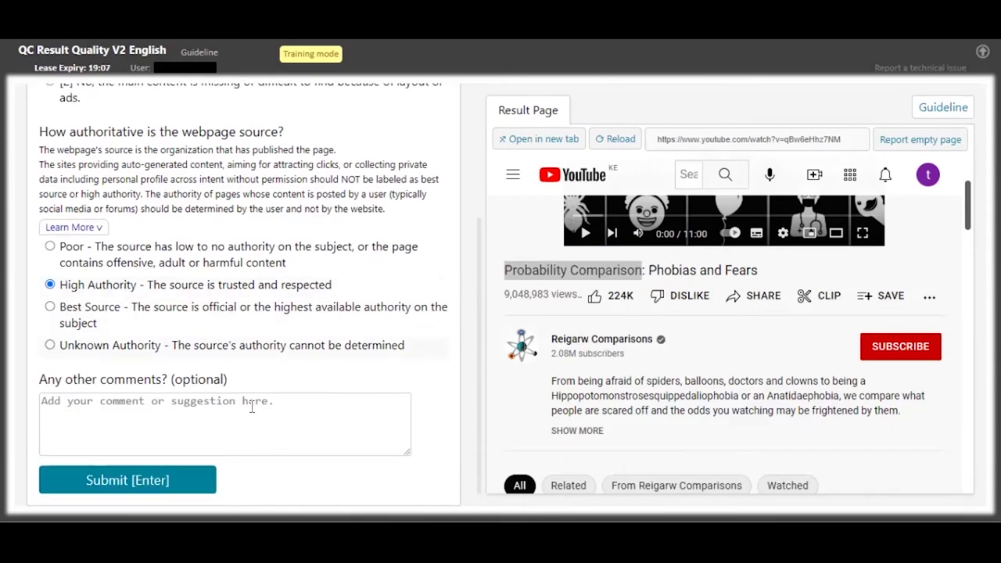
{"action": "left_click", "coordinate": [165, 490]}
{"action": "left_click", "coordinate": [654, 458]}
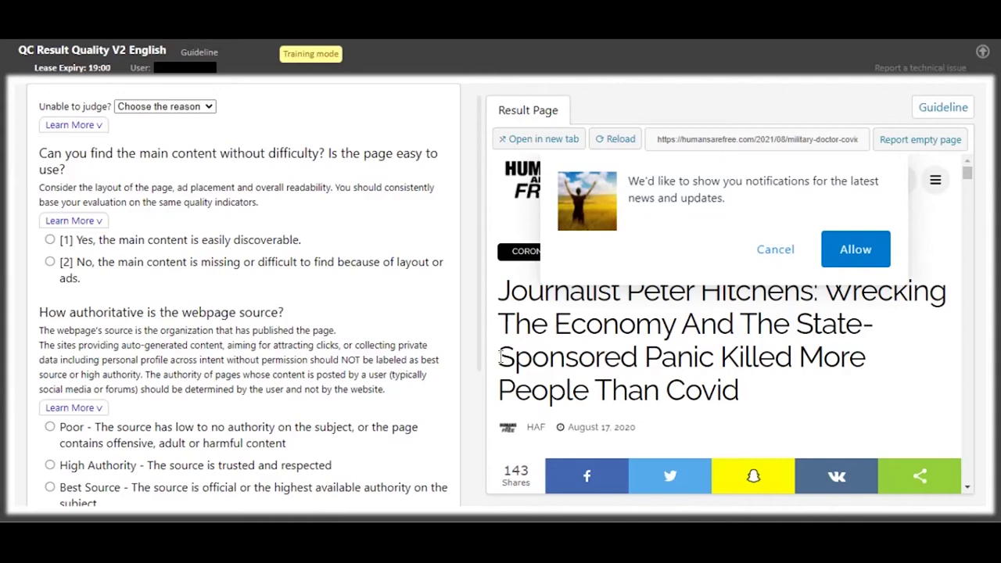
Examine the humansarefree.com Covid article and its related stories in a separate tab to assess the source's credibility.
{"action": "left_click_drag", "start_coordinate": [501, 357], "coordinate": [766, 384]}
{"action": "left_click", "coordinate": [307, 332]}
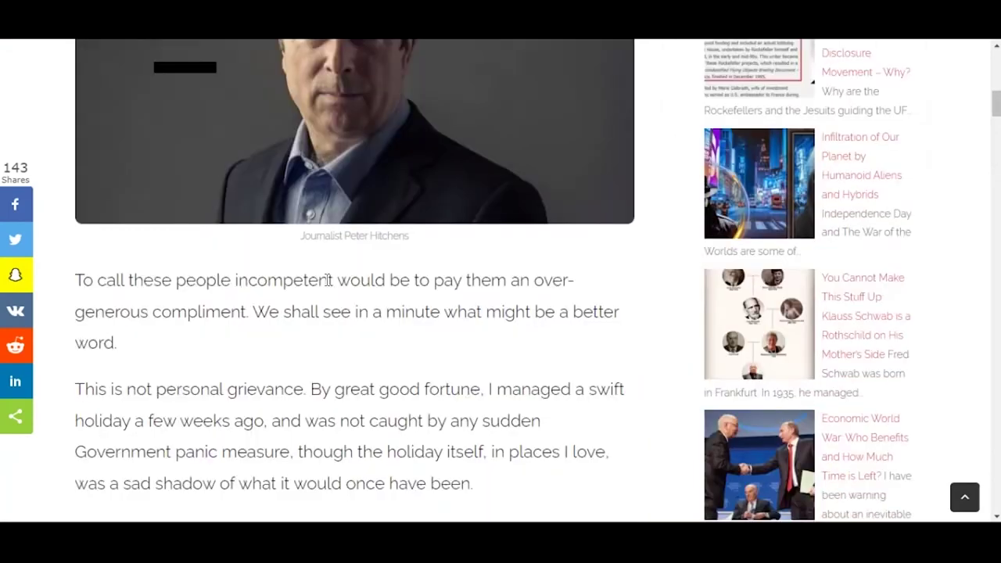
{"action": "scroll", "coordinate": [327, 280], "scroll_direction": "down", "scroll_amount": 15}
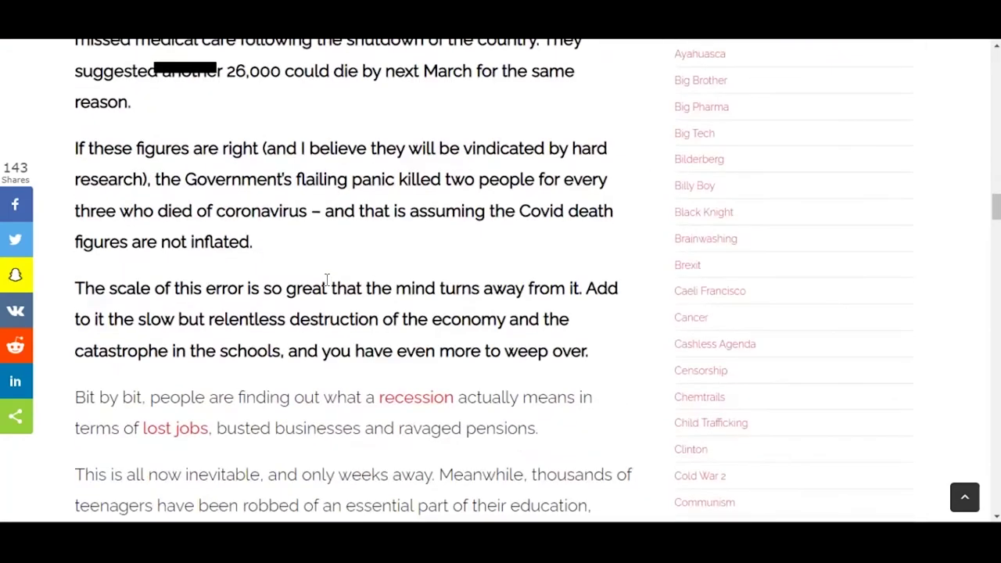
{"action": "scroll", "coordinate": [326, 282], "scroll_direction": "down", "scroll_amount": 10}
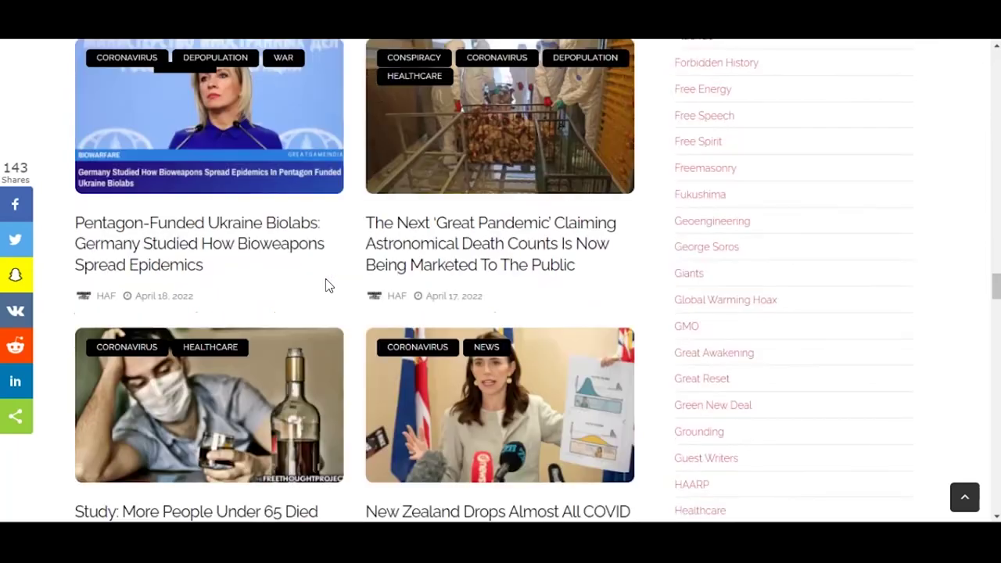
{"action": "scroll", "coordinate": [329, 286], "scroll_direction": "up", "scroll_amount": 1}
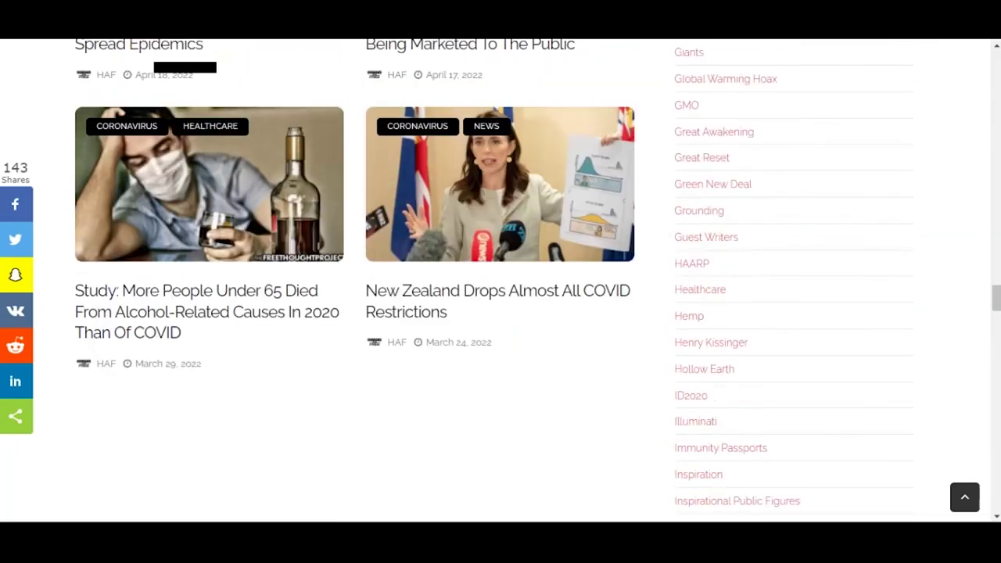
{"action": "key", "text": "ctrl+w"}
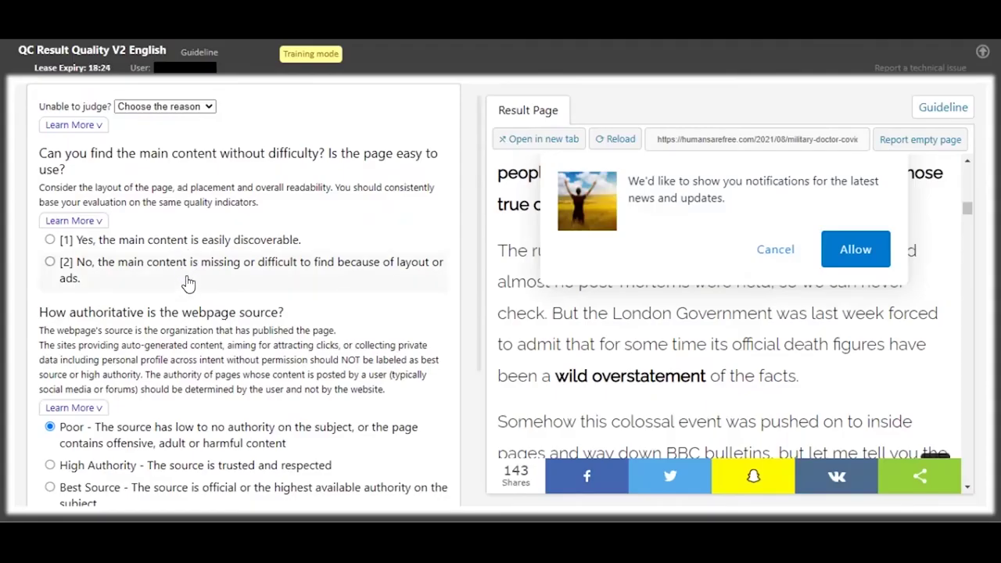
Submit the humansarefree.com judgment with Poor authority and dismiss the feedback.
{"action": "scroll", "coordinate": [187, 283], "scroll_direction": "down", "scroll_amount": 3}
{"action": "left_click", "coordinate": [155, 468]}
{"action": "left_click", "coordinate": [652, 459]}
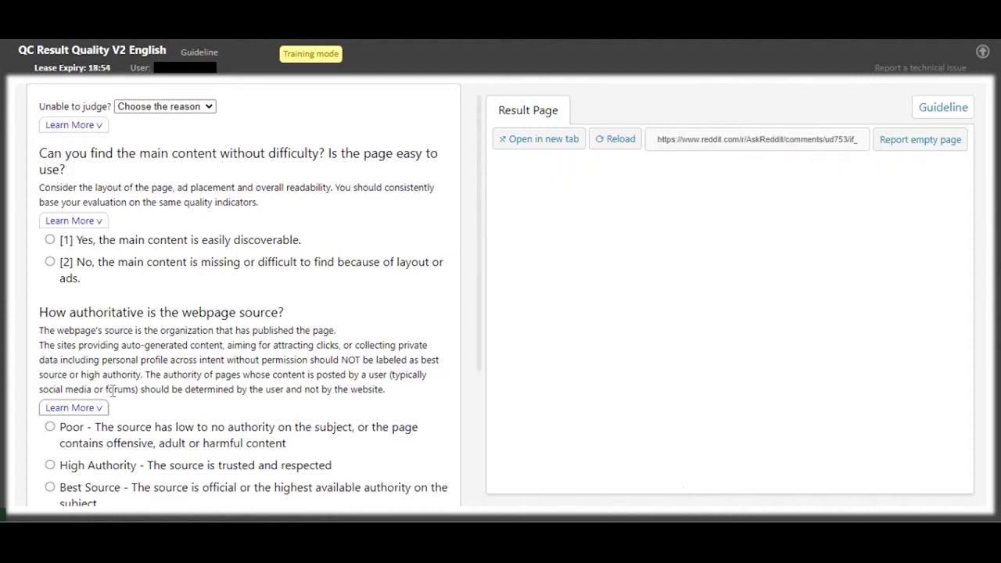
Review the authority definitions for how Reddit posts should be rated, and collapse them again.
{"action": "left_click", "coordinate": [73, 407]}
{"action": "scroll", "coordinate": [101, 383], "scroll_direction": "down", "scroll_amount": 4}
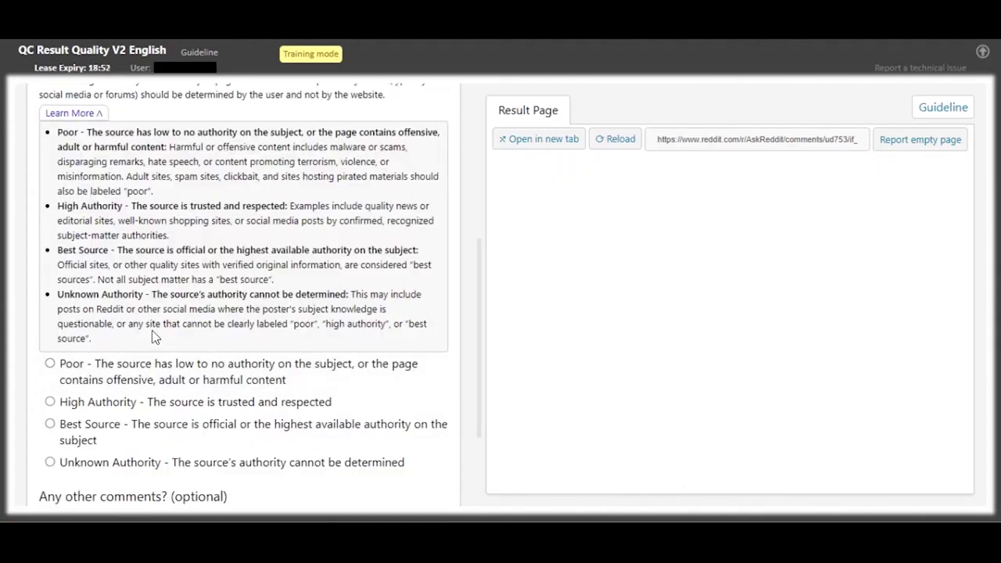
{"action": "left_click_drag", "start_coordinate": [133, 310], "coordinate": [95, 310]}
{"action": "scroll", "coordinate": [91, 313], "scroll_direction": "up", "scroll_amount": 2}
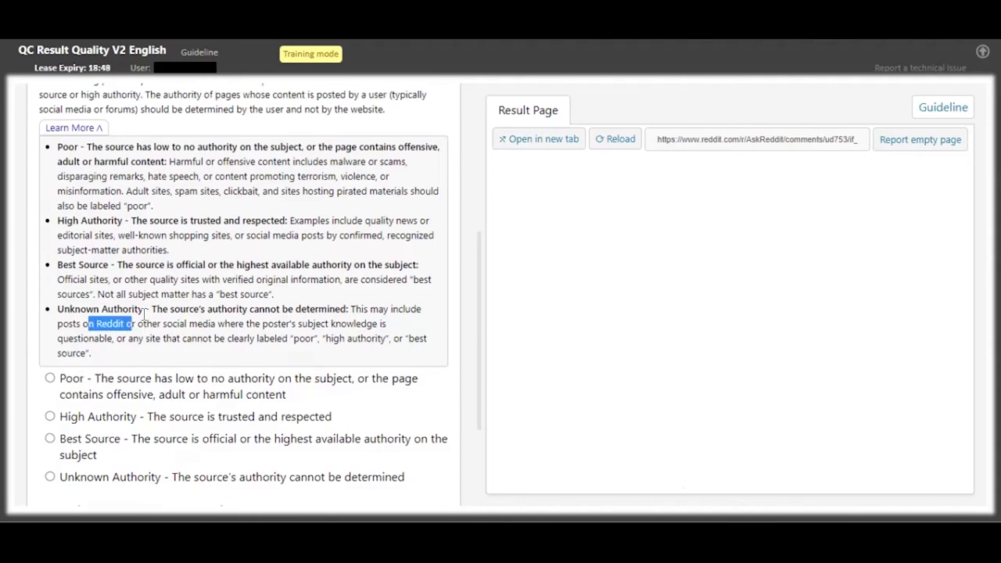
{"action": "left_click", "coordinate": [81, 261]}
{"action": "scroll", "coordinate": [125, 281], "scroll_direction": "down", "scroll_amount": 1}
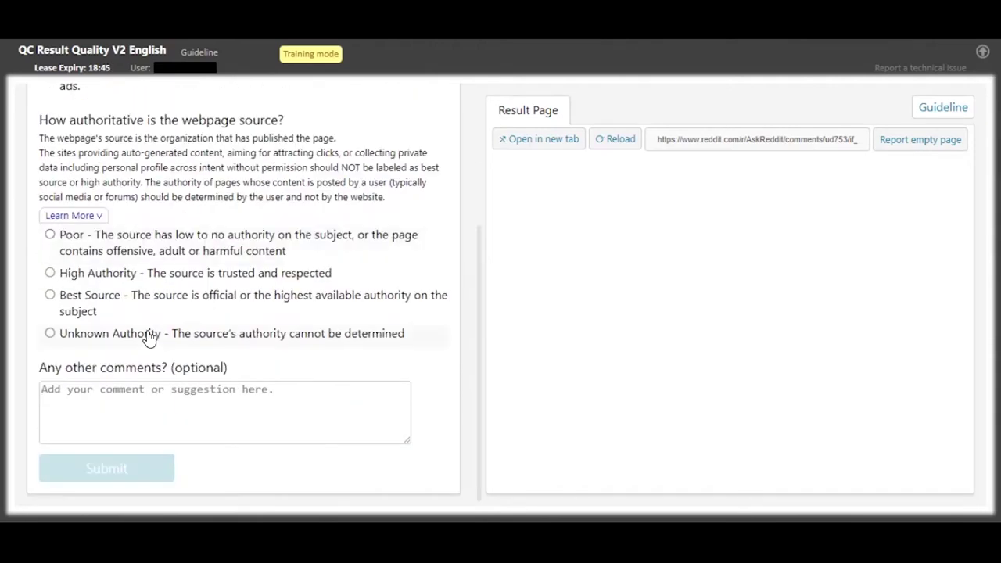
Rate the Reddit post's source as Unknown Authority and view the post in a separate tab to check its content.
{"action": "left_click", "coordinate": [113, 345]}
{"action": "scroll", "coordinate": [115, 344], "scroll_direction": "up", "scroll_amount": 3}
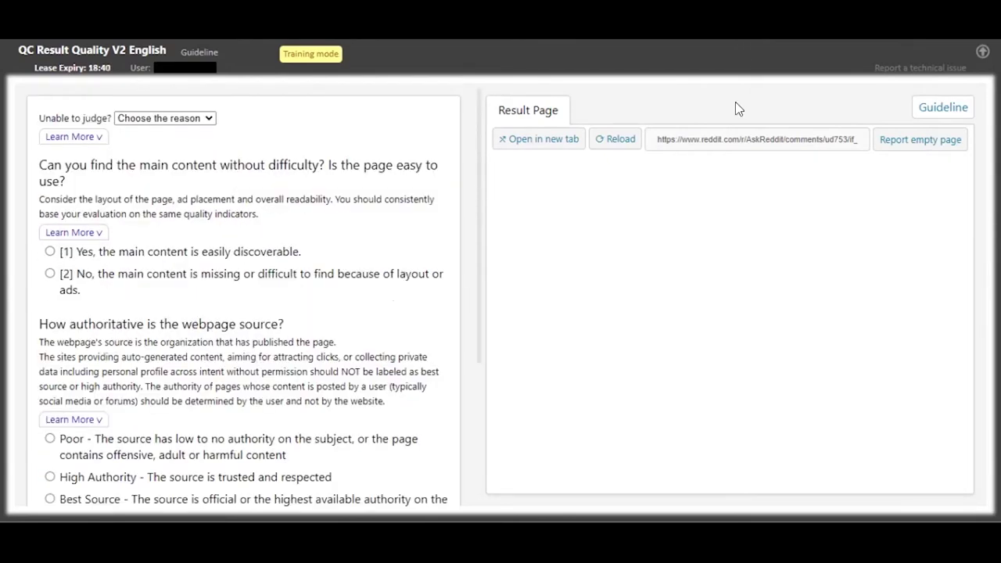
{"action": "left_click", "coordinate": [556, 143]}
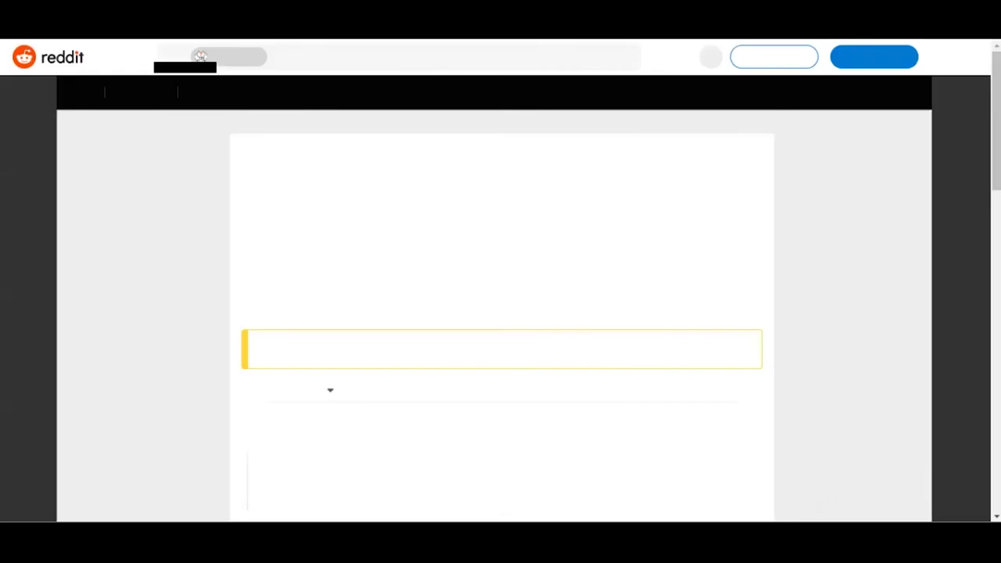
{"action": "scroll", "coordinate": [500, 313], "scroll_direction": "down", "scroll_amount": 3}
{"action": "key", "text": "ctrl+w"}
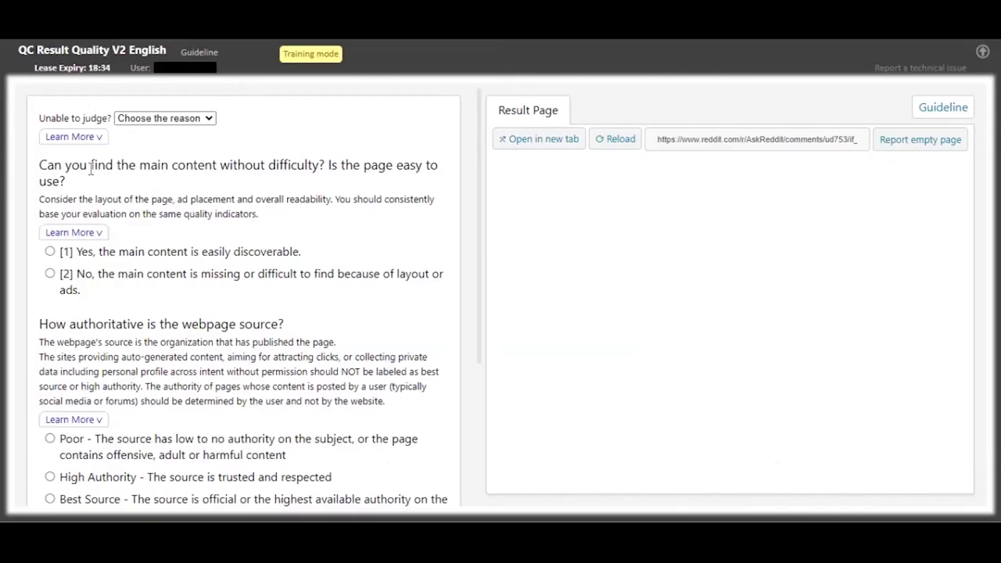
Mark the Reddit post's main content as easily discoverable and submit the judgment, dismissing the feedback.
{"action": "left_click", "coordinate": [70, 252]}
{"action": "scroll", "coordinate": [93, 313], "scroll_direction": "down", "scroll_amount": 5}
{"action": "left_click", "coordinate": [192, 467]}
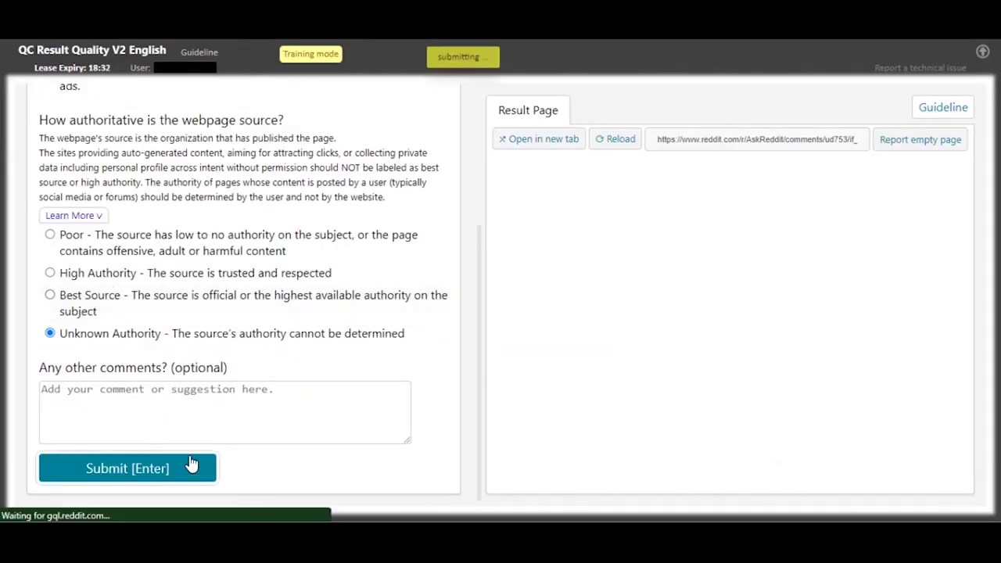
{"action": "left_click", "coordinate": [947, 474]}
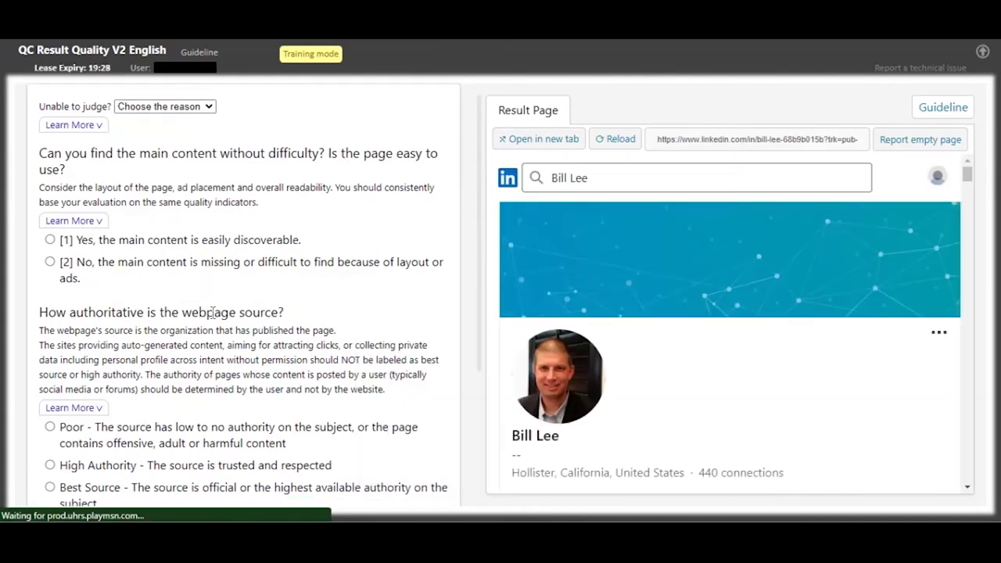
Check the domain in the LinkedIn profile's URL and rate its source as High Authority.
{"action": "double_click", "coordinate": [727, 140]}
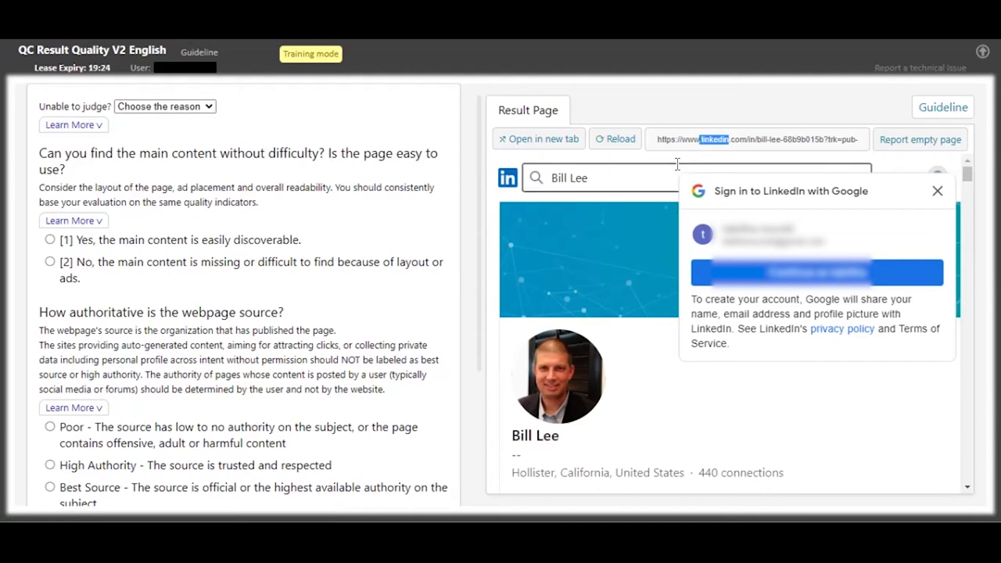
{"action": "left_click", "coordinate": [684, 169]}
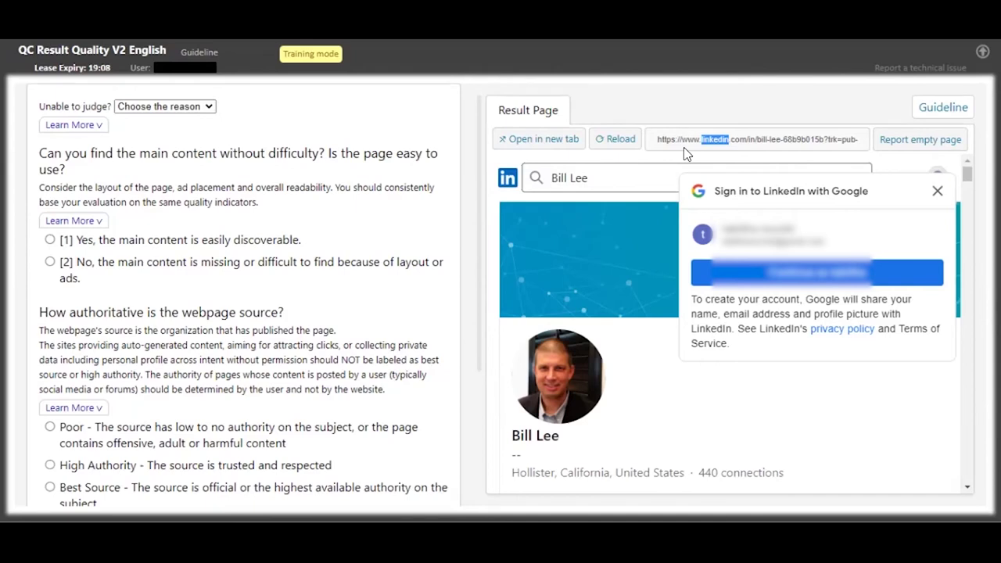
{"action": "scroll", "coordinate": [235, 328], "scroll_direction": "down", "scroll_amount": 2}
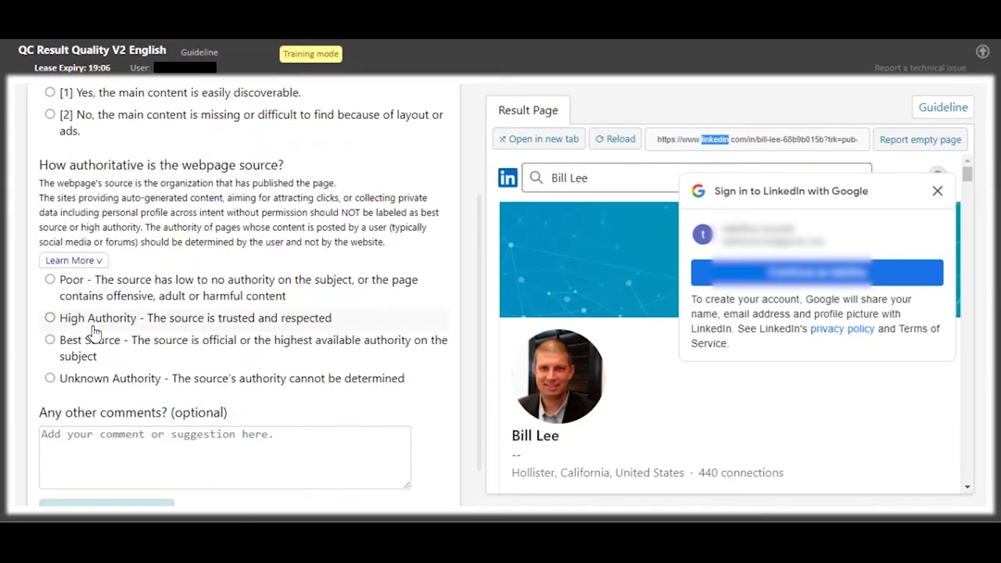
{"action": "left_click", "coordinate": [93, 320]}
{"action": "scroll", "coordinate": [290, 320], "scroll_direction": "up", "scroll_amount": 2}
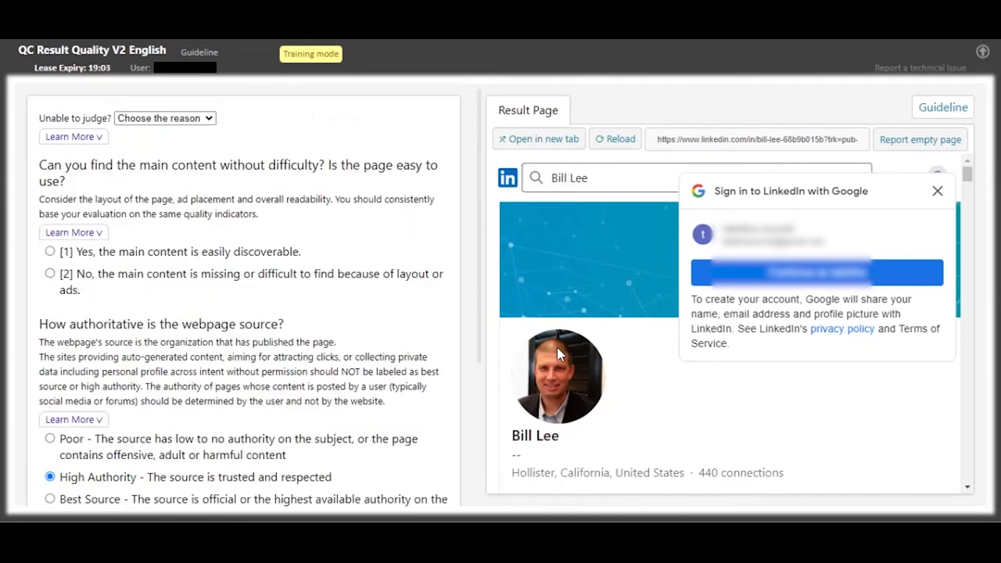
Look over the LinkedIn profile, mark its main content as easily discoverable, and submit the judgment, dismissing the feedback.
{"action": "scroll", "coordinate": [557, 369], "scroll_direction": "down", "scroll_amount": 1}
{"action": "scroll", "coordinate": [574, 370], "scroll_direction": "down", "scroll_amount": 2}
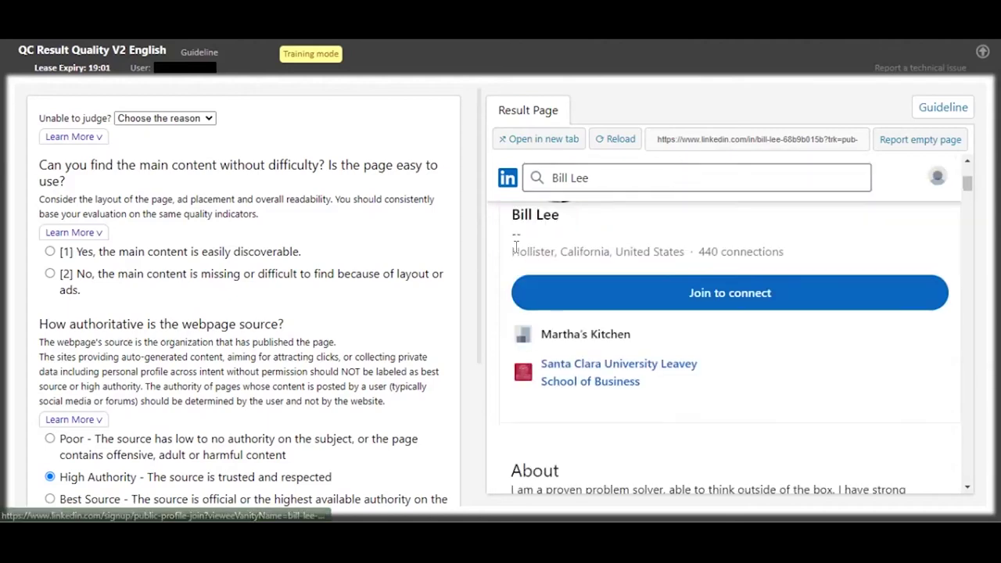
{"action": "left_click", "coordinate": [98, 254]}
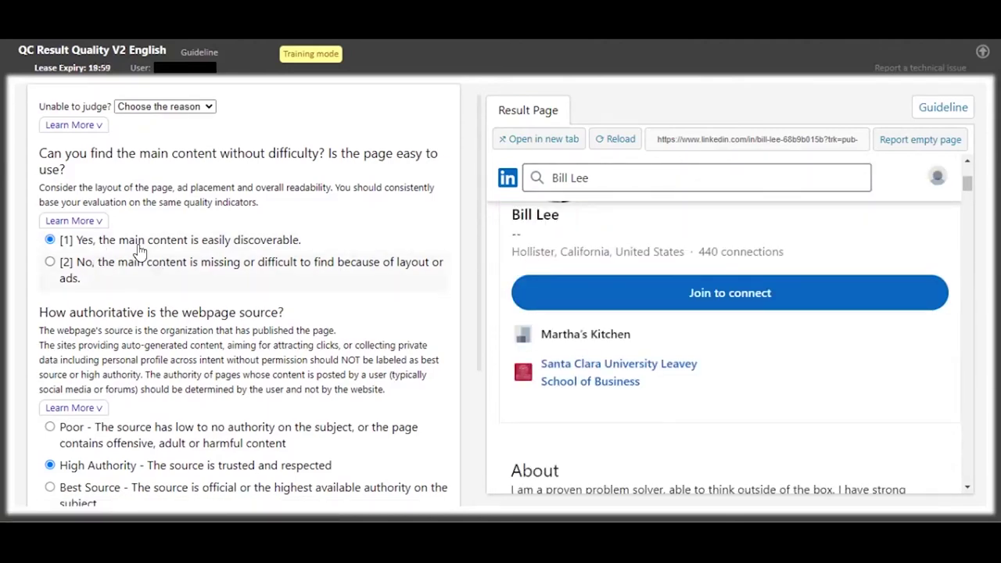
{"action": "scroll", "coordinate": [118, 438], "scroll_direction": "down", "scroll_amount": 3}
{"action": "left_click", "coordinate": [118, 465]}
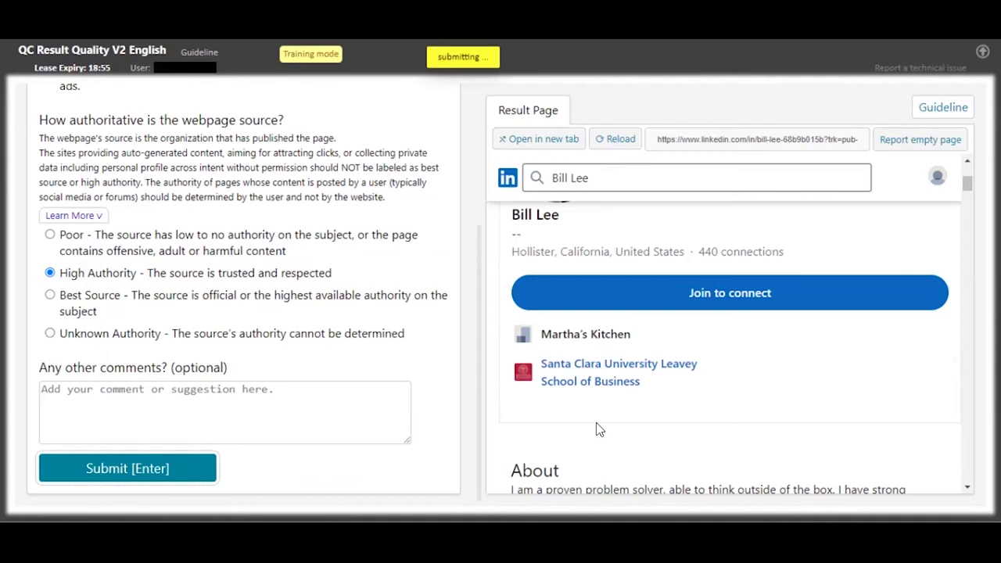
{"action": "left_click", "coordinate": [943, 473]}
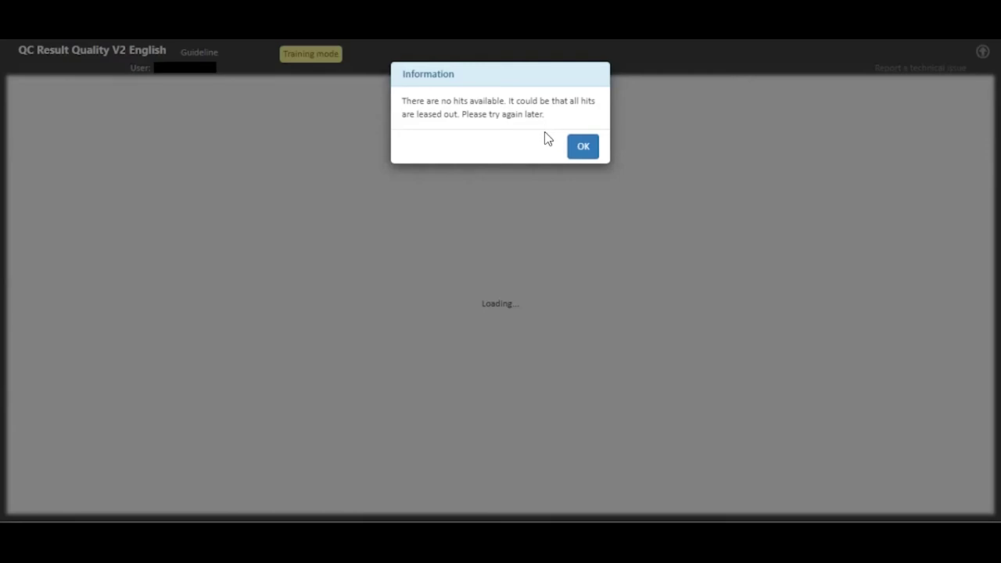
Dismiss the no-HITs notice and start the qualification for QC Result Quality V2 English from the recently worked HIT apps.
{"action": "left_click", "coordinate": [583, 153]}
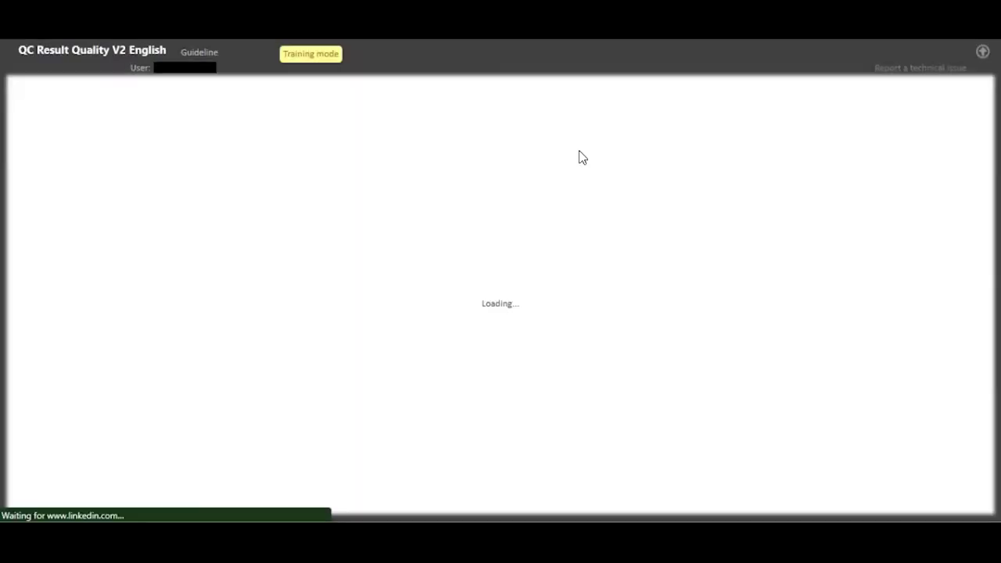
{"action": "left_click", "coordinate": [364, 177]}
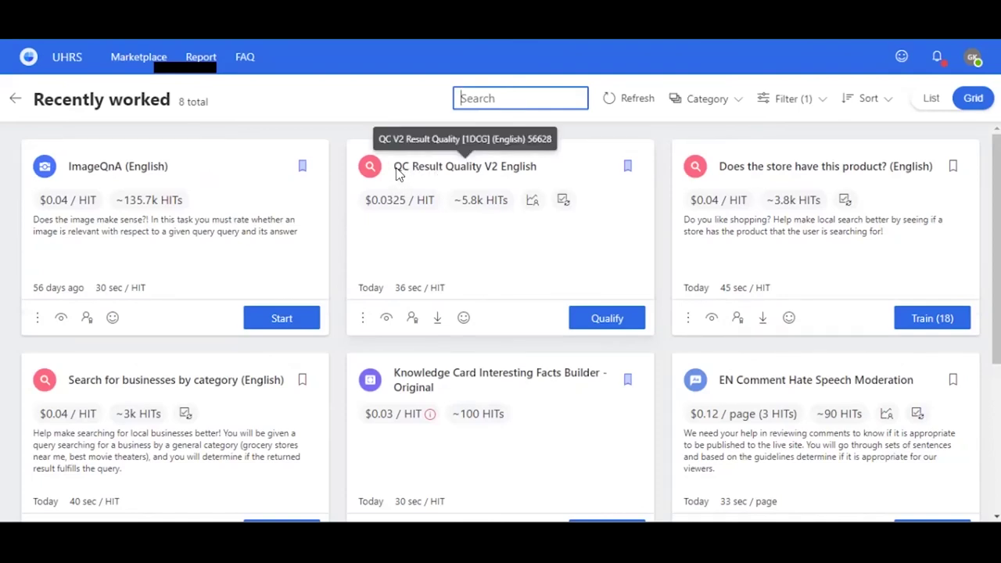
{"action": "left_click_drag", "start_coordinate": [396, 169], "coordinate": [545, 177]}
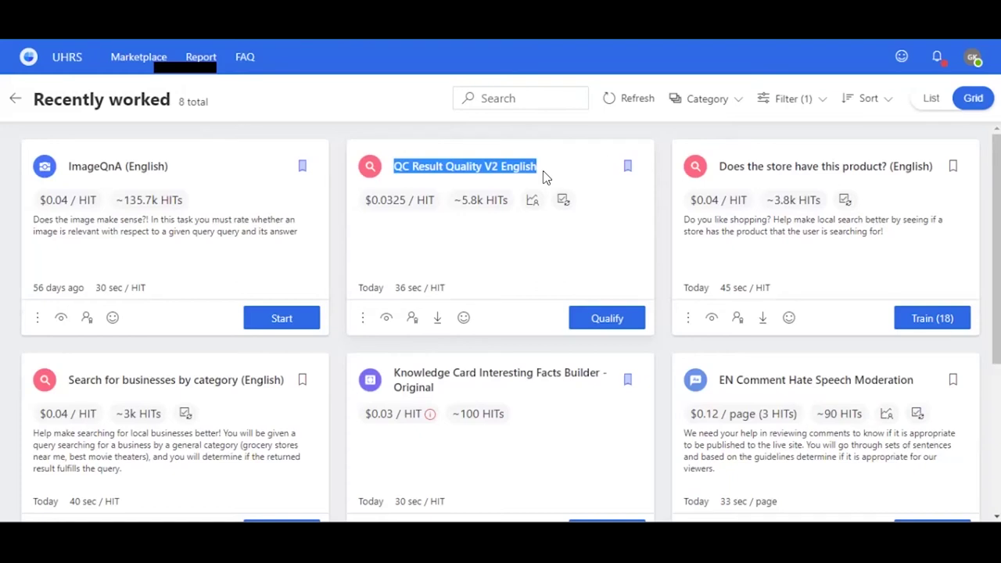
{"action": "left_click", "coordinate": [545, 176]}
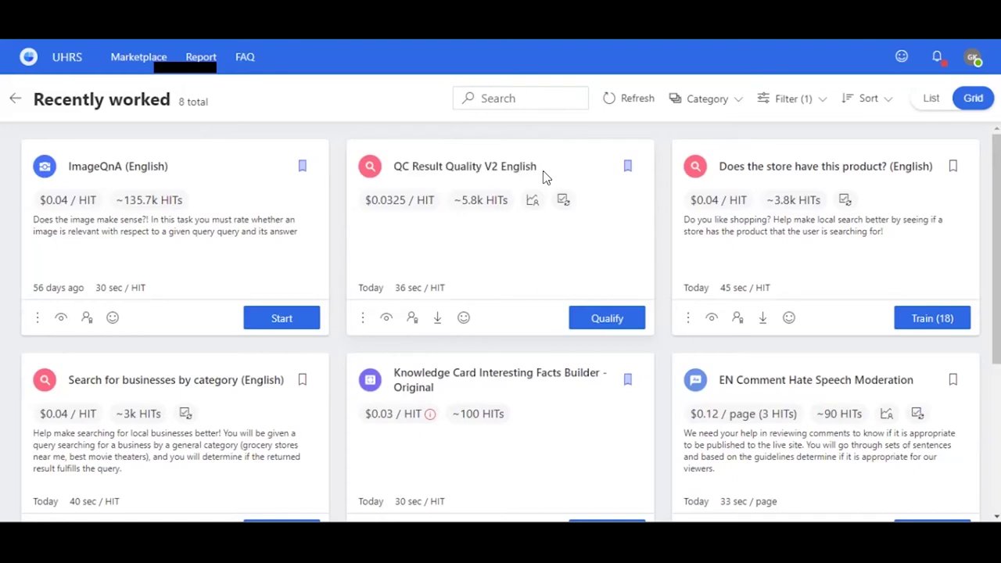
{"action": "left_click", "coordinate": [615, 321]}
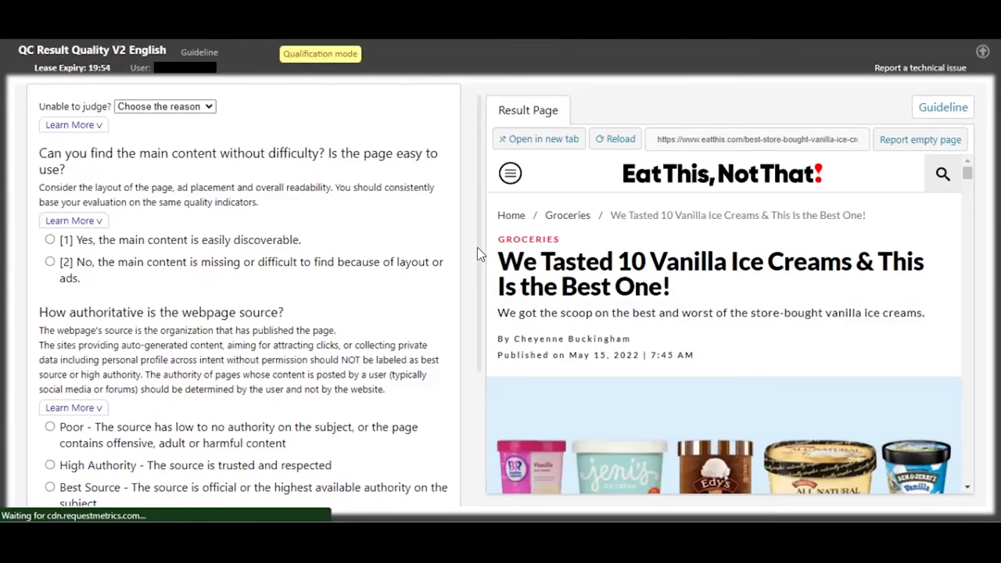
Examine the eatthis.com vanilla ice cream article's domain, headline and layout to judge its source and content quality.
{"action": "double_click", "coordinate": [724, 141]}
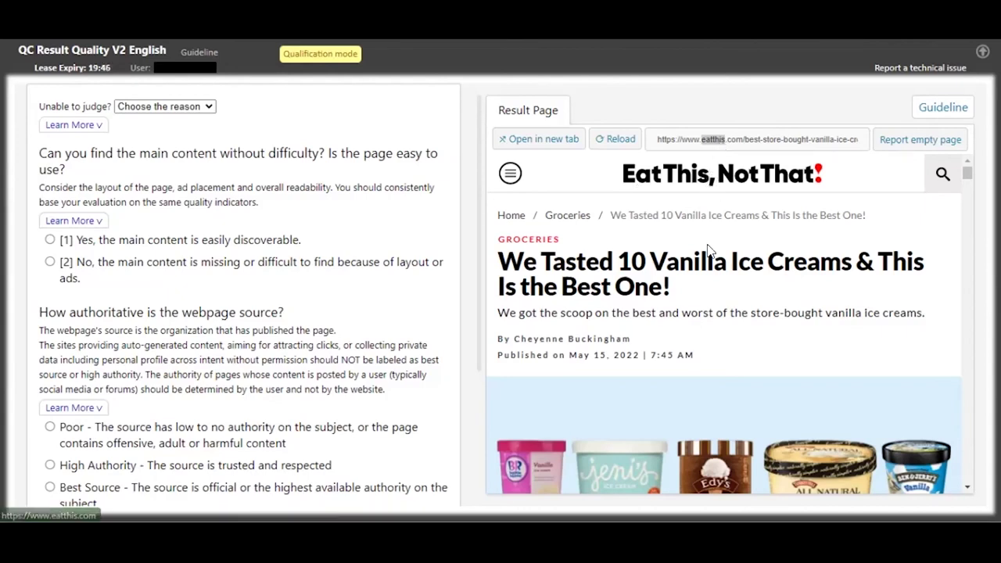
{"action": "scroll", "coordinate": [709, 258], "scroll_direction": "down", "scroll_amount": 2}
{"action": "scroll", "coordinate": [711, 265], "scroll_direction": "up", "scroll_amount": 2}
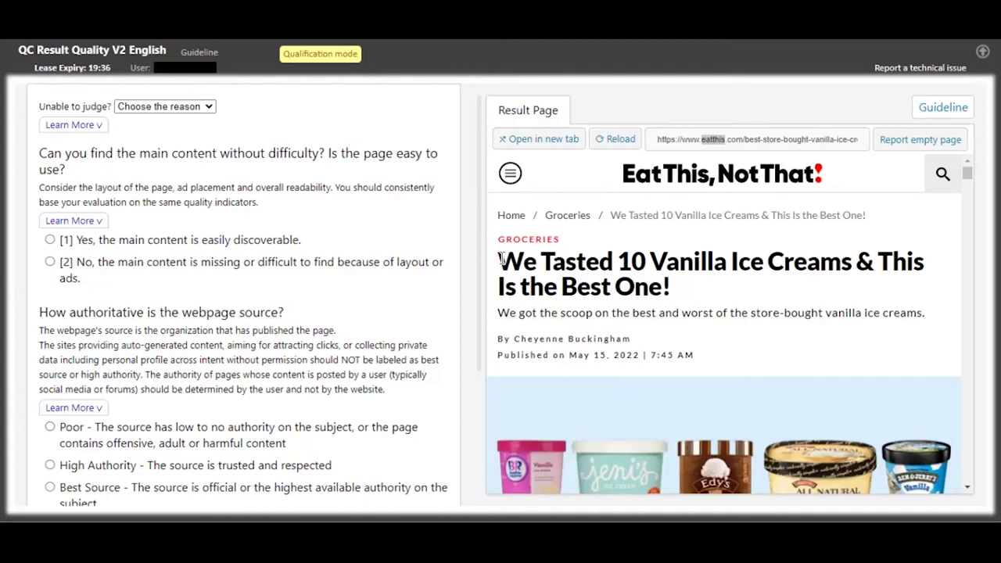
{"action": "left_click_drag", "start_coordinate": [502, 260], "coordinate": [552, 262]}
{"action": "left_click", "coordinate": [730, 264]}
{"action": "scroll", "coordinate": [631, 267], "scroll_direction": "down", "scroll_amount": 1}
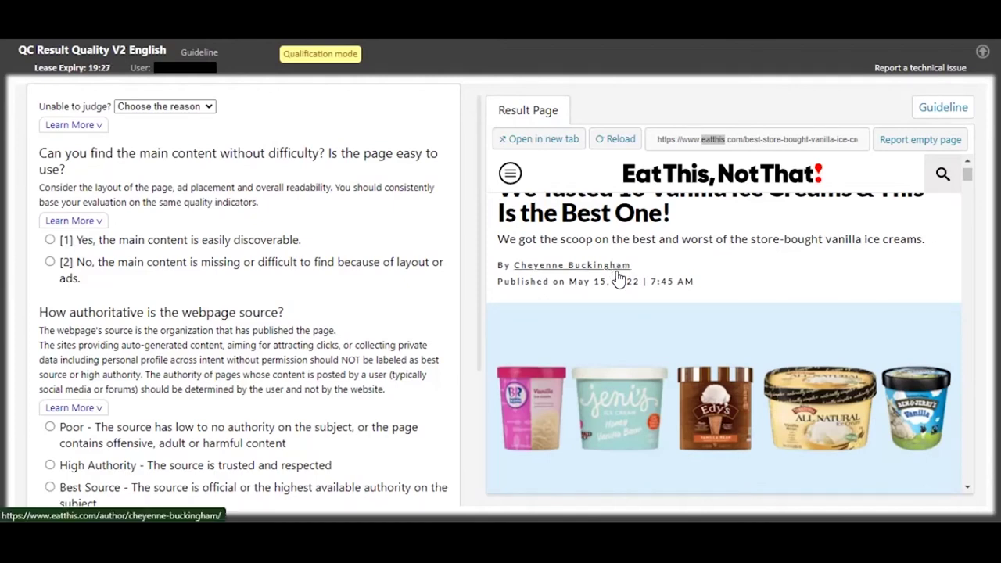
{"action": "scroll", "coordinate": [622, 270], "scroll_direction": "up", "scroll_amount": 1}
{"action": "left_click_drag", "start_coordinate": [620, 262], "coordinate": [744, 277]}
{"action": "left_click", "coordinate": [782, 266]}
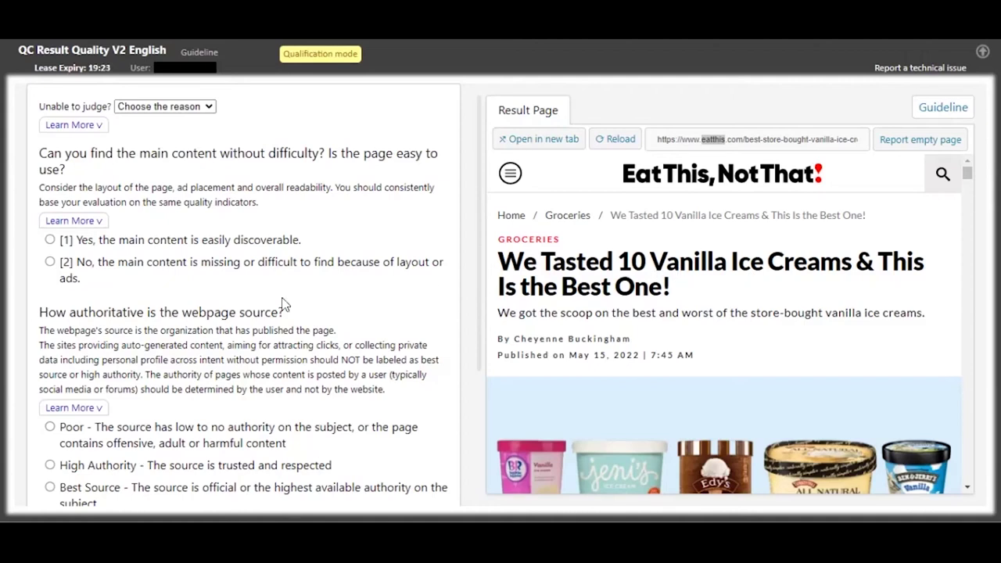
Rate the eatthis.com article's source as High Authority and mark its main content as easily discoverable.
{"action": "scroll", "coordinate": [230, 301], "scroll_direction": "down", "scroll_amount": 1}
{"action": "left_click", "coordinate": [50, 391]}
{"action": "scroll", "coordinate": [149, 398], "scroll_direction": "up", "scroll_amount": 1}
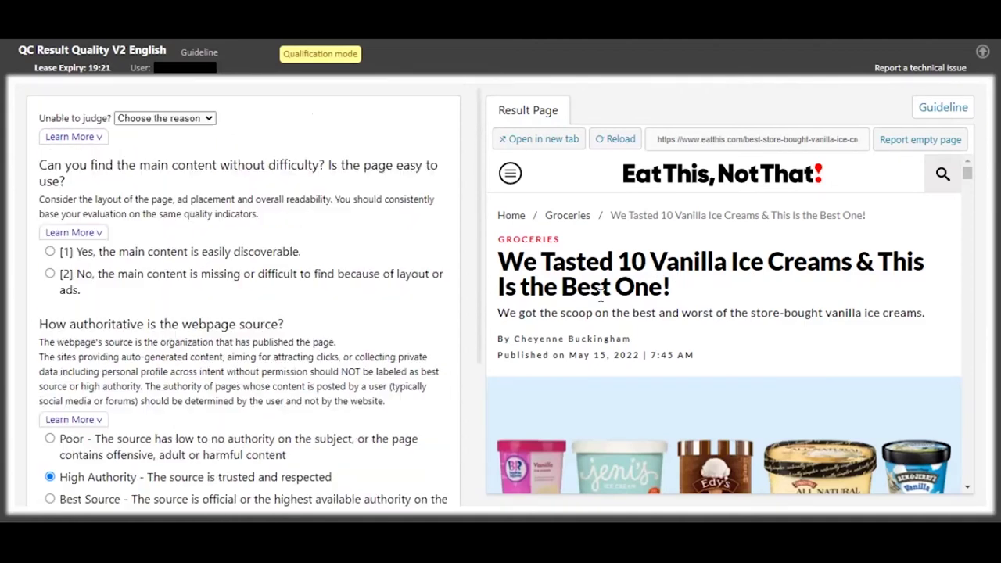
{"action": "left_click", "coordinate": [192, 252]}
Glance through the eatthis.com article's body and submit its judgment, dismissing the feedback.
{"action": "scroll", "coordinate": [227, 276], "scroll_direction": "down", "scroll_amount": 1}
{"action": "scroll", "coordinate": [242, 274], "scroll_direction": "down", "scroll_amount": 2}
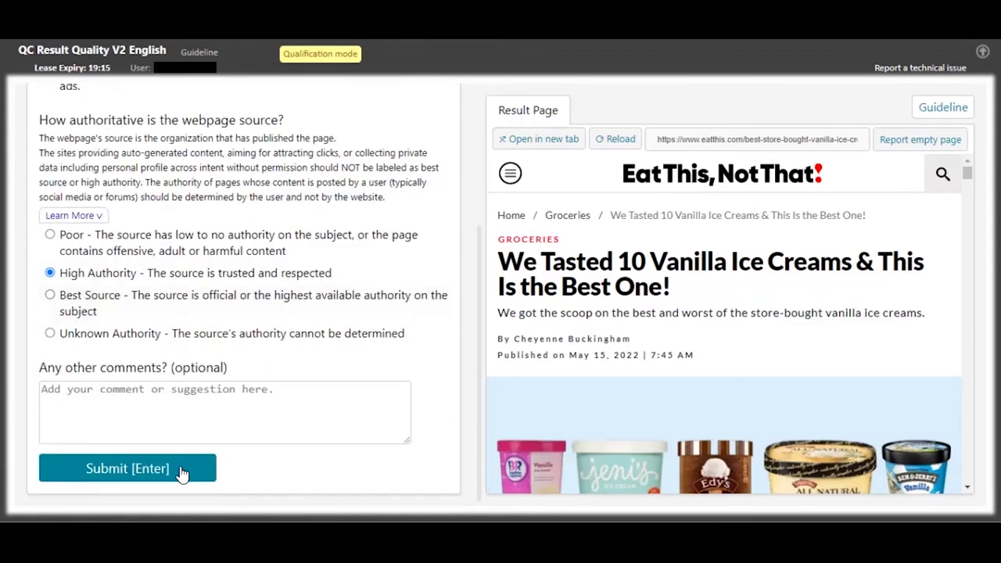
{"action": "scroll", "coordinate": [706, 387], "scroll_direction": "down", "scroll_amount": 4}
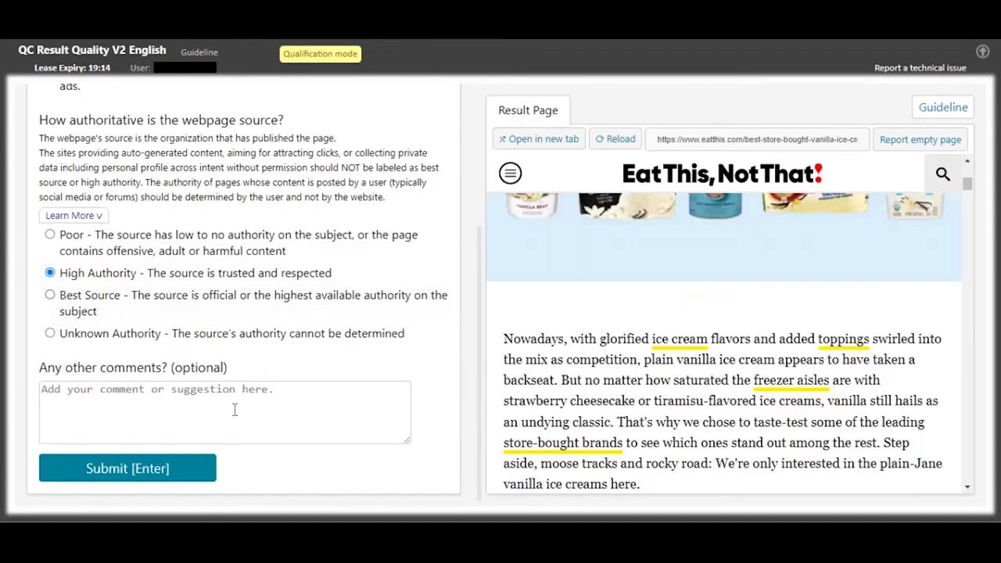
{"action": "left_click", "coordinate": [157, 477]}
{"action": "left_click", "coordinate": [633, 461]}
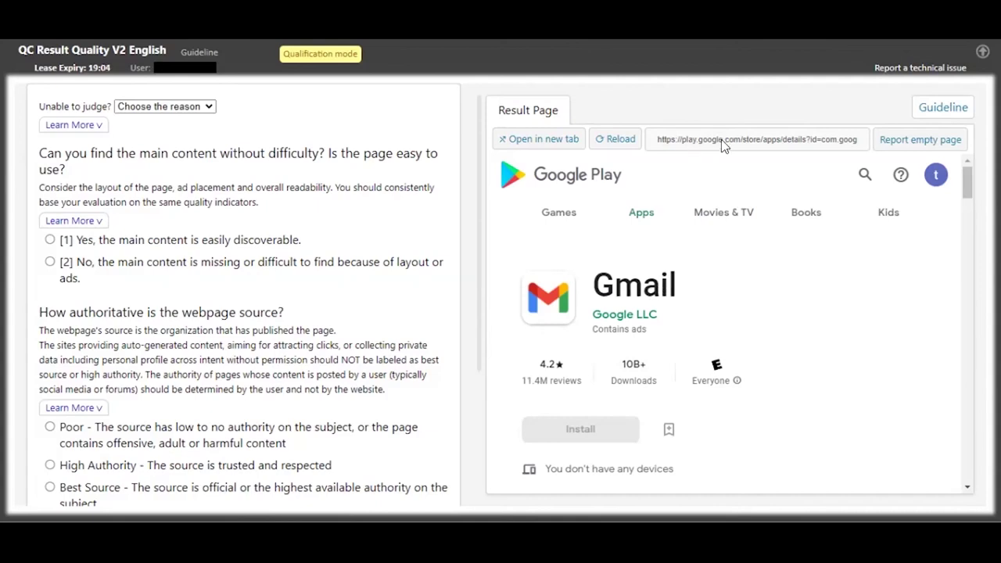
Judge the Google Play Gmail page, marking its main content as easily discoverable and rating its authority, and submit, dismissing the feedback.
{"action": "left_click", "coordinate": [163, 243]}
{"action": "scroll", "coordinate": [220, 347], "scroll_direction": "down", "scroll_amount": 2}
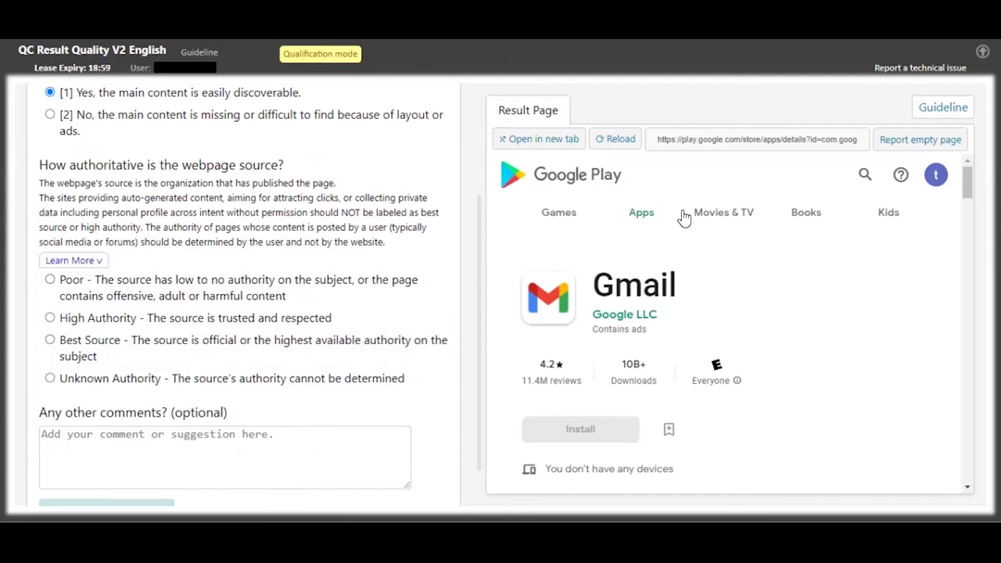
{"action": "key", "text": "Return"}
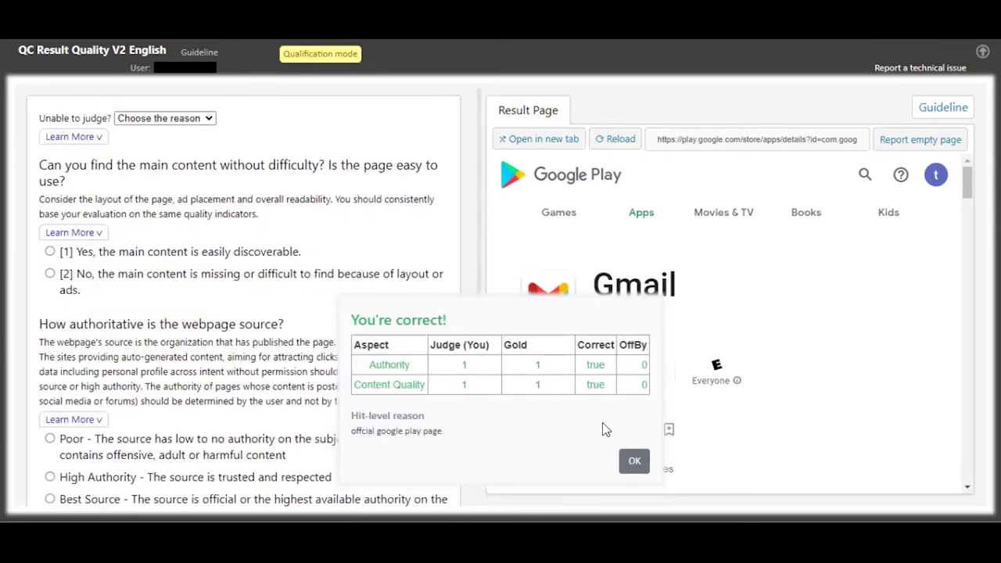
{"action": "left_click", "coordinate": [635, 461]}
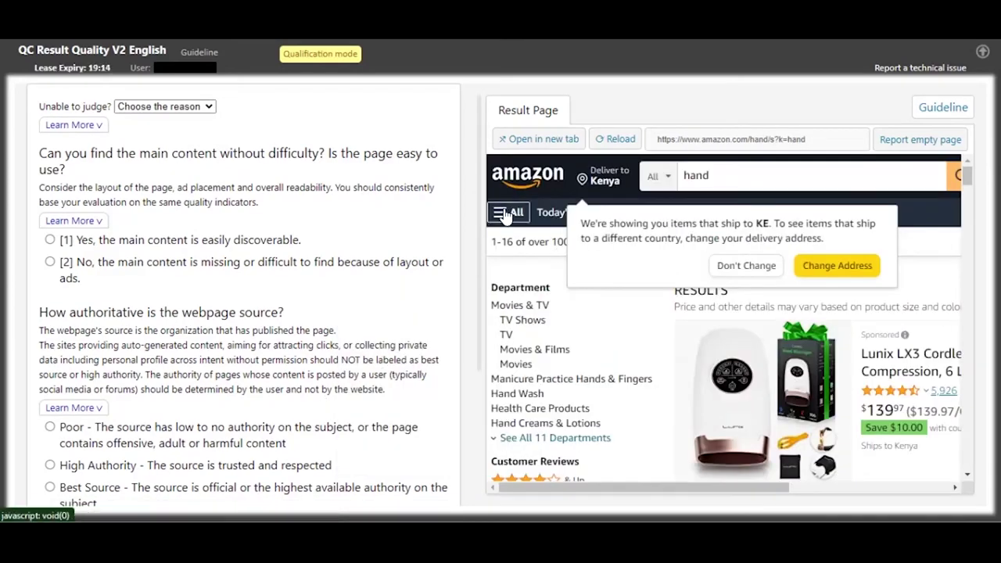
Check the authority definition covering well-known shopping sites and rate the Amazon "hand" results page's source as High Authority.
{"action": "scroll", "coordinate": [609, 313], "scroll_direction": "down", "scroll_amount": 2}
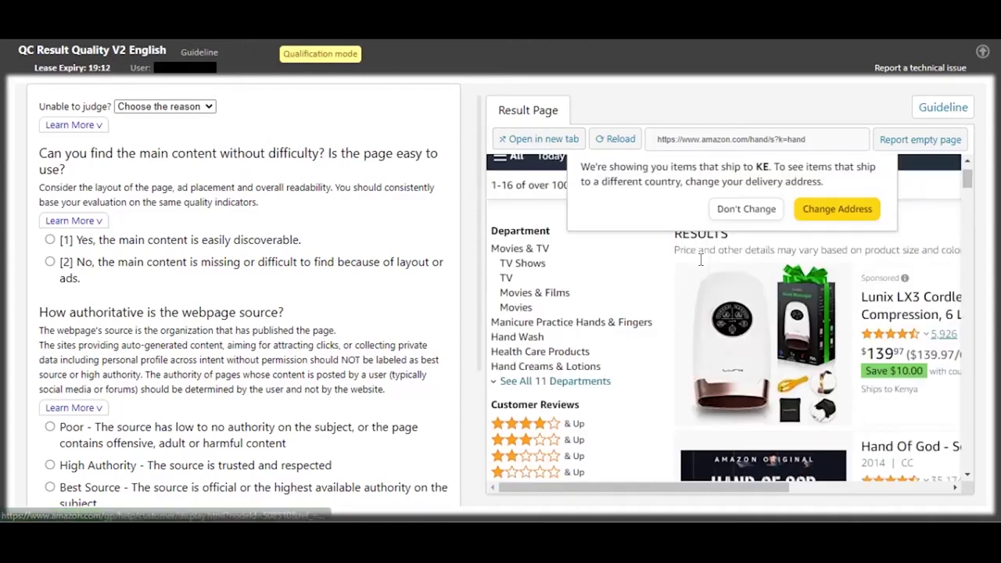
{"action": "scroll", "coordinate": [609, 313], "scroll_direction": "up", "scroll_amount": 2}
{"action": "scroll", "coordinate": [174, 399], "scroll_direction": "down", "scroll_amount": 1}
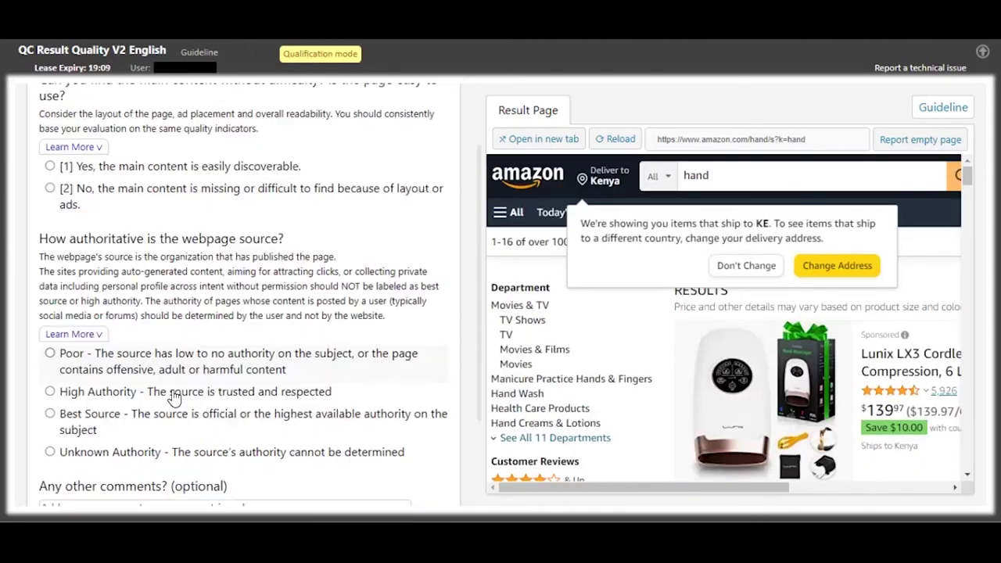
{"action": "left_click", "coordinate": [75, 335]}
{"action": "scroll", "coordinate": [112, 265], "scroll_direction": "down", "scroll_amount": 3}
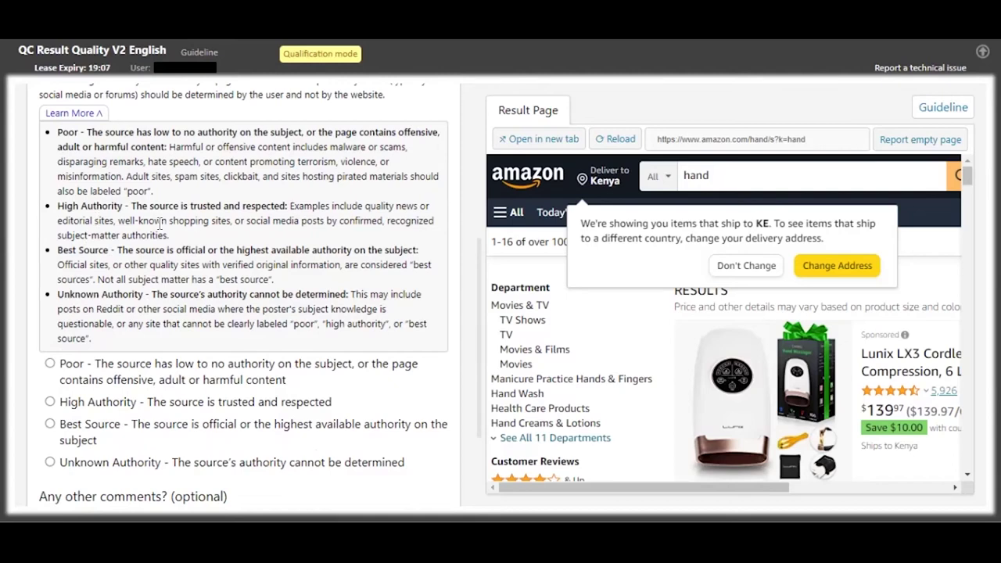
{"action": "left_click_drag", "start_coordinate": [119, 221], "coordinate": [236, 221]}
{"action": "scroll", "coordinate": [184, 221], "scroll_direction": "up", "scroll_amount": 1}
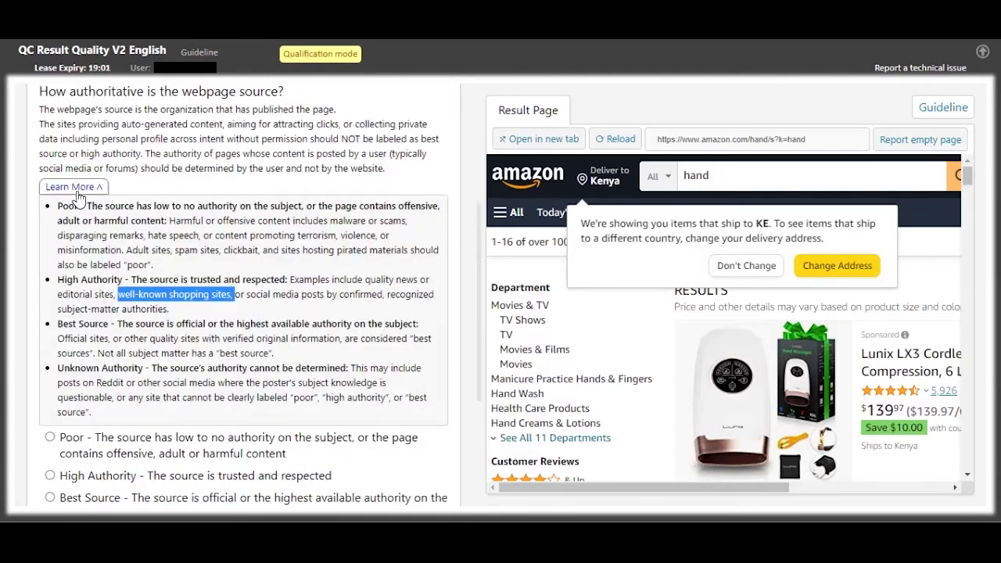
{"action": "left_click", "coordinate": [74, 185]}
{"action": "left_click", "coordinate": [122, 279]}
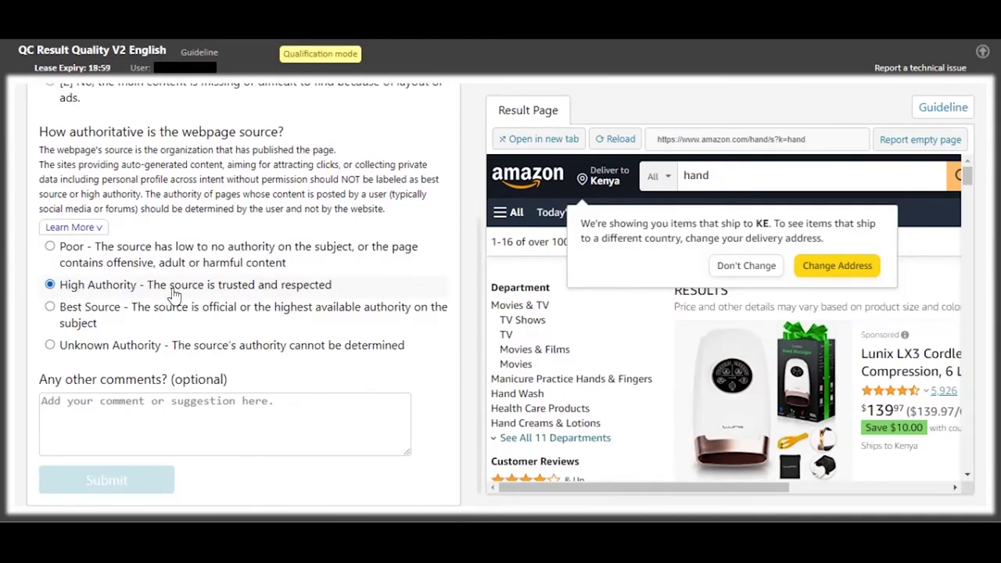
{"action": "scroll", "coordinate": [313, 283], "scroll_direction": "up", "scroll_amount": 3}
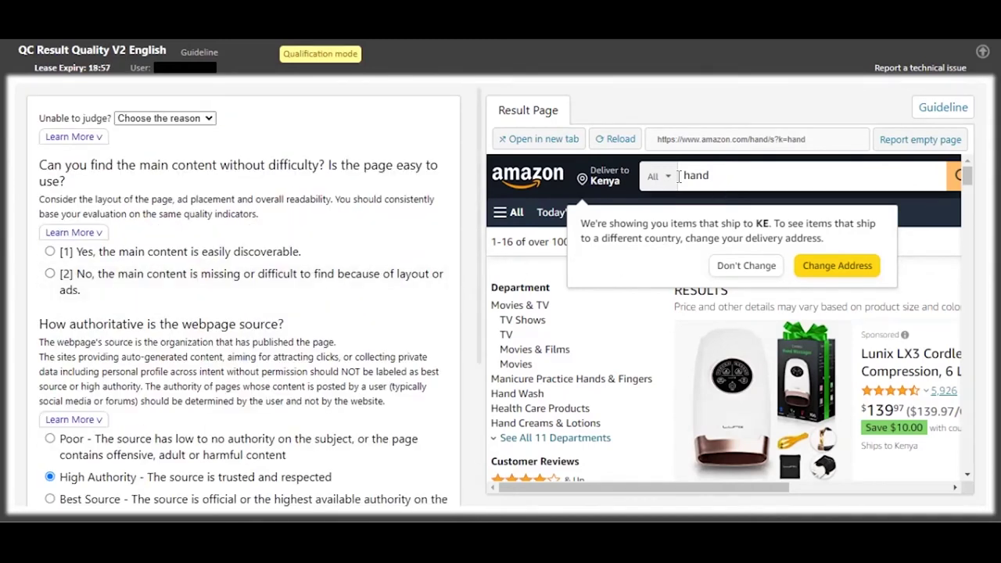
Examine the Amazon "hand" results page, checking its search suggestions and product listings.
{"action": "left_click", "coordinate": [712, 175]}
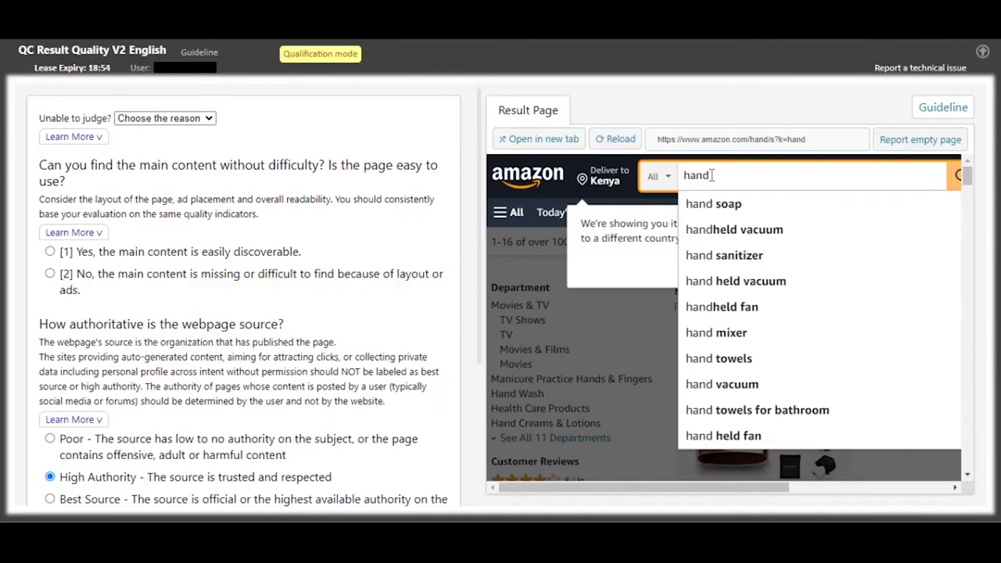
{"action": "left_click", "coordinate": [643, 312]}
{"action": "scroll", "coordinate": [720, 330], "scroll_direction": "down", "scroll_amount": 2}
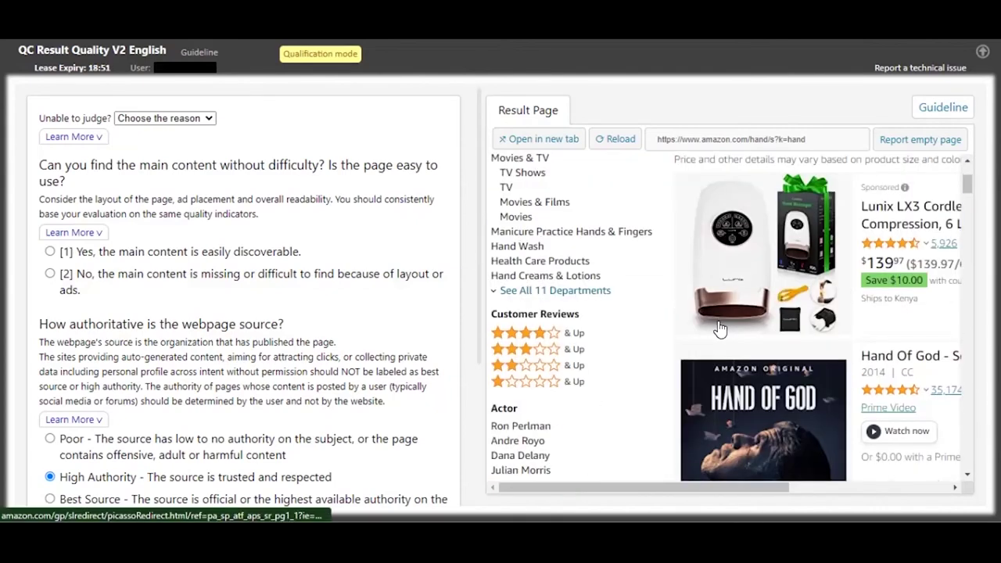
{"action": "scroll", "coordinate": [720, 329], "scroll_direction": "down", "scroll_amount": 3}
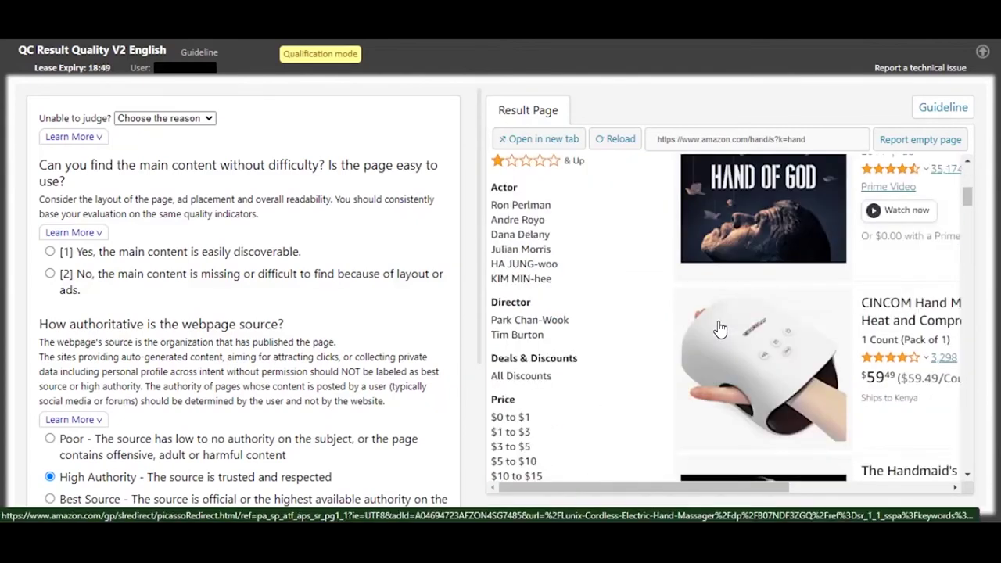
{"action": "left_click", "coordinate": [721, 329]}
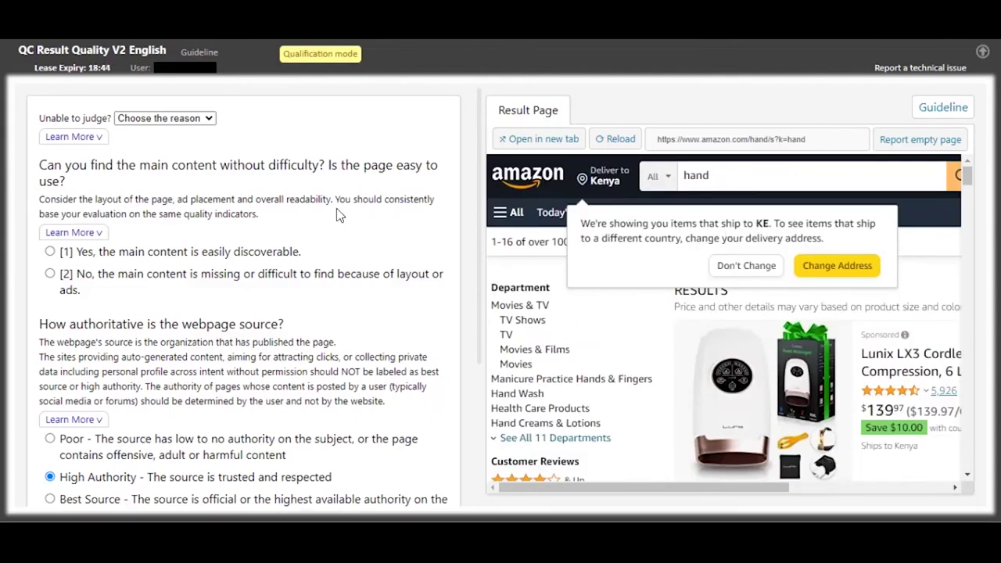
Mark the Amazon page's main content as easily discoverable and submit the judgment, dismissing the feedback.
{"action": "left_click", "coordinate": [186, 255]}
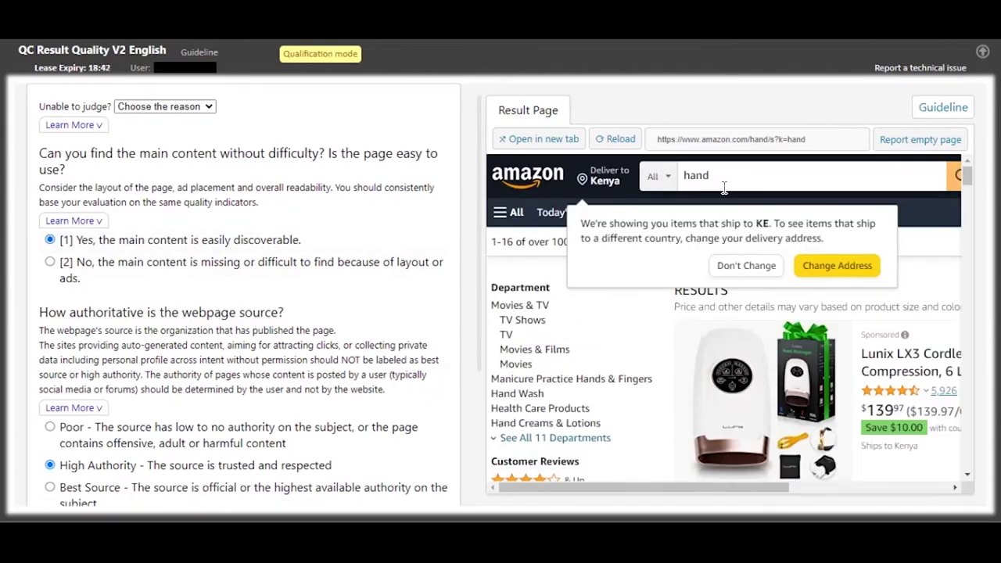
{"action": "scroll", "coordinate": [716, 257], "scroll_direction": "down", "scroll_amount": 1}
{"action": "scroll", "coordinate": [329, 340], "scroll_direction": "down", "scroll_amount": 3}
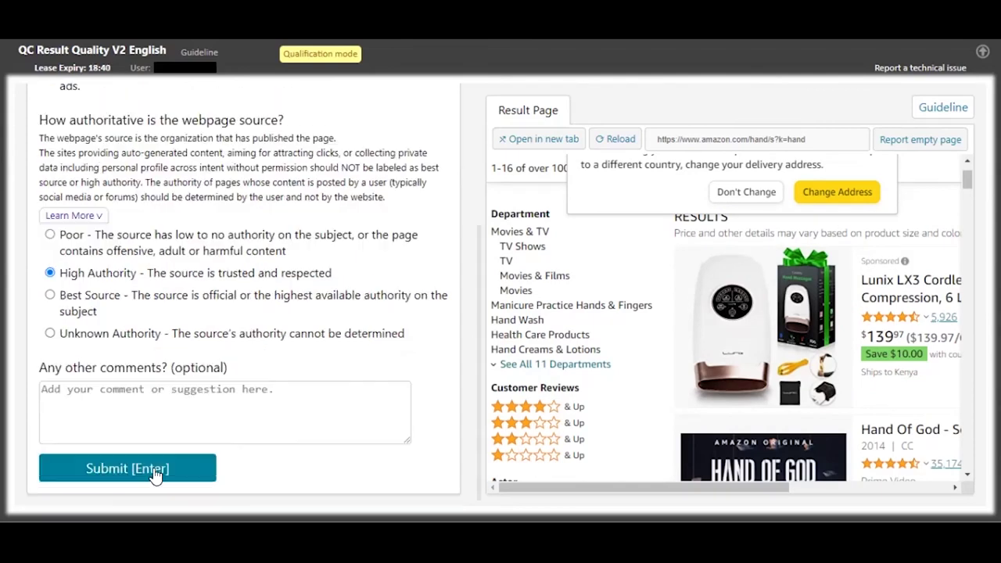
{"action": "left_click", "coordinate": [177, 467]}
{"action": "left_click", "coordinate": [636, 461]}
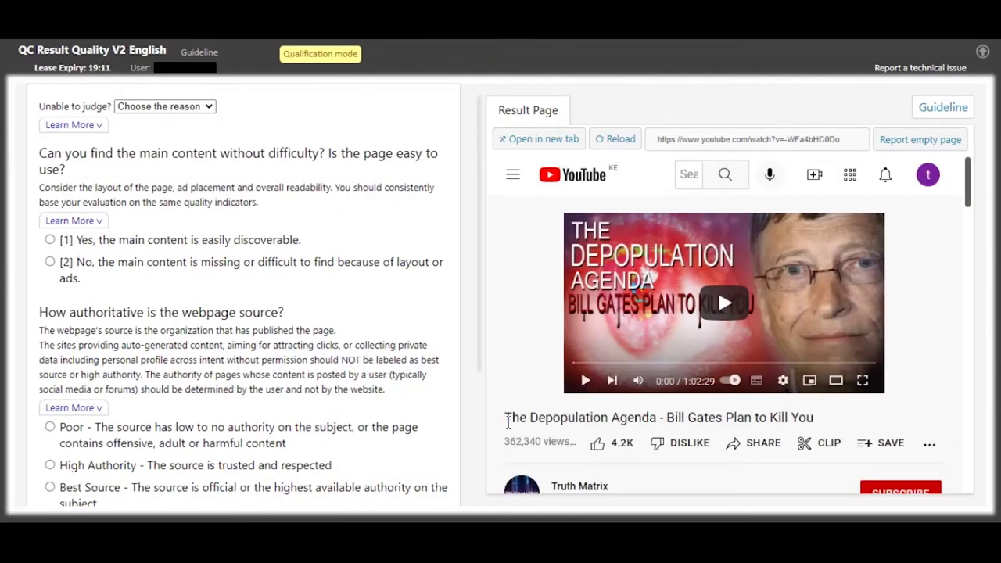
Check the YouTube depopulation video's title against the authority definitions and rate its source as Poor.
{"action": "left_click_drag", "start_coordinate": [506, 419], "coordinate": [814, 425]}
{"action": "scroll", "coordinate": [171, 345], "scroll_direction": "down", "scroll_amount": 2}
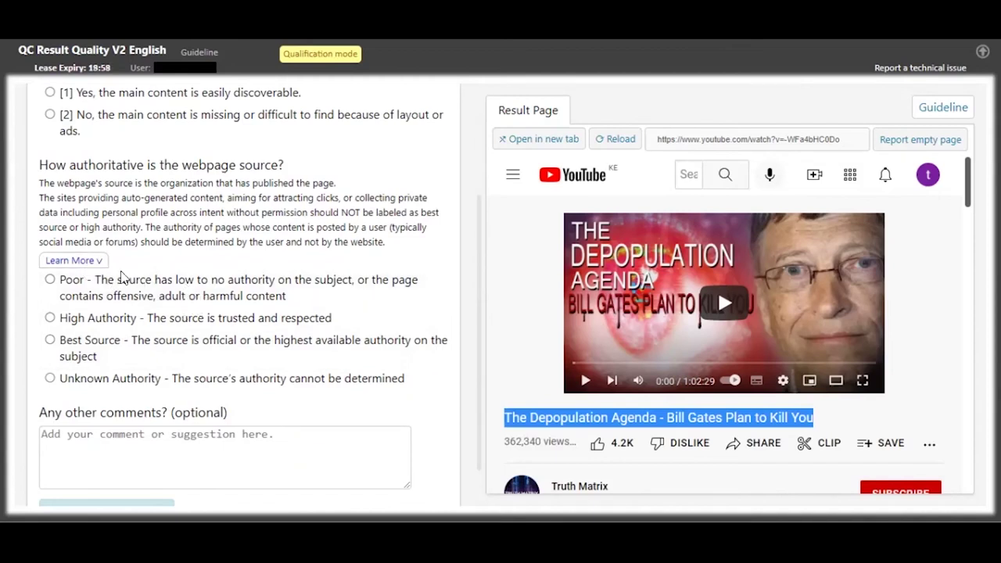
{"action": "left_click", "coordinate": [92, 263]}
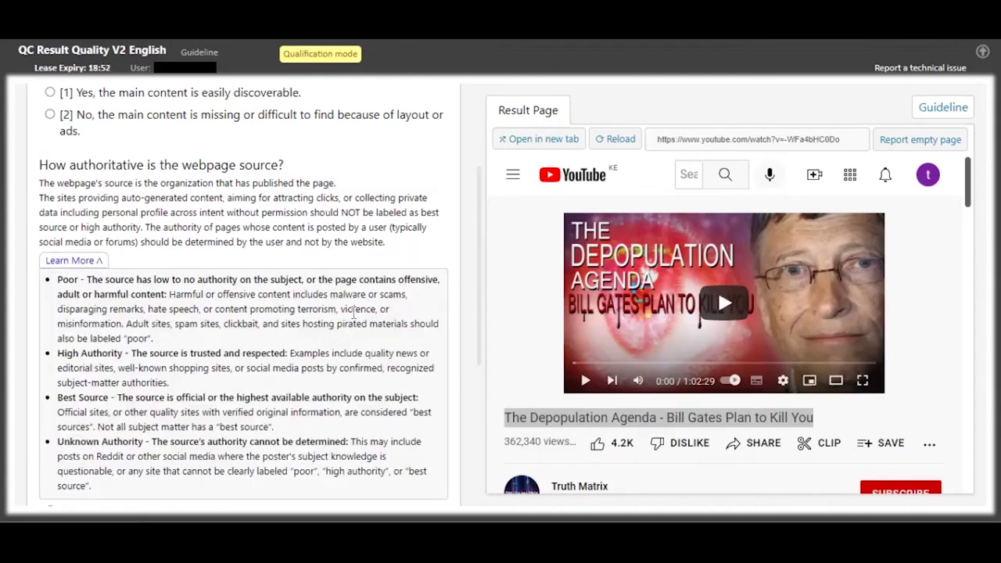
{"action": "left_click", "coordinate": [89, 261]}
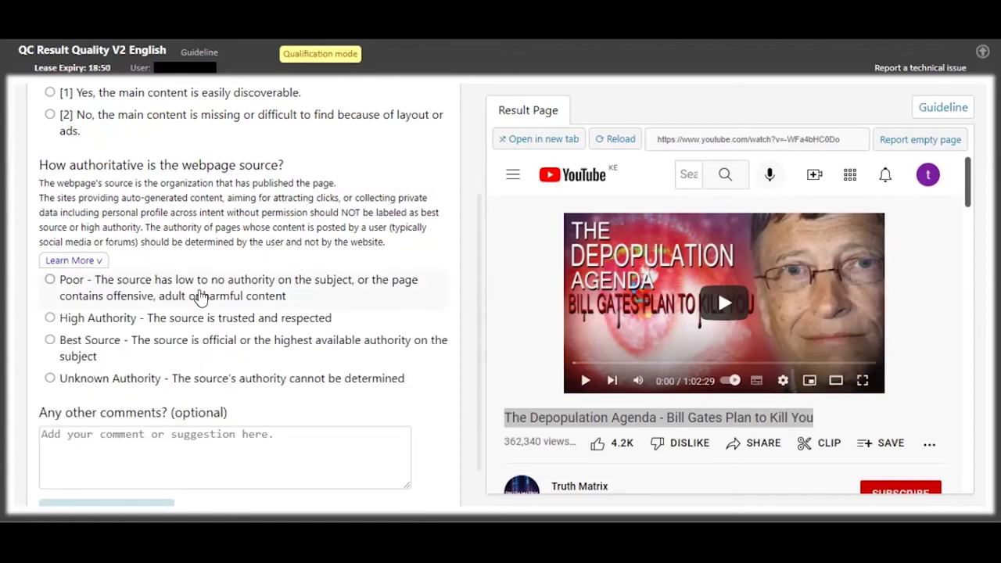
{"action": "scroll", "coordinate": [202, 296], "scroll_direction": "up", "scroll_amount": 2}
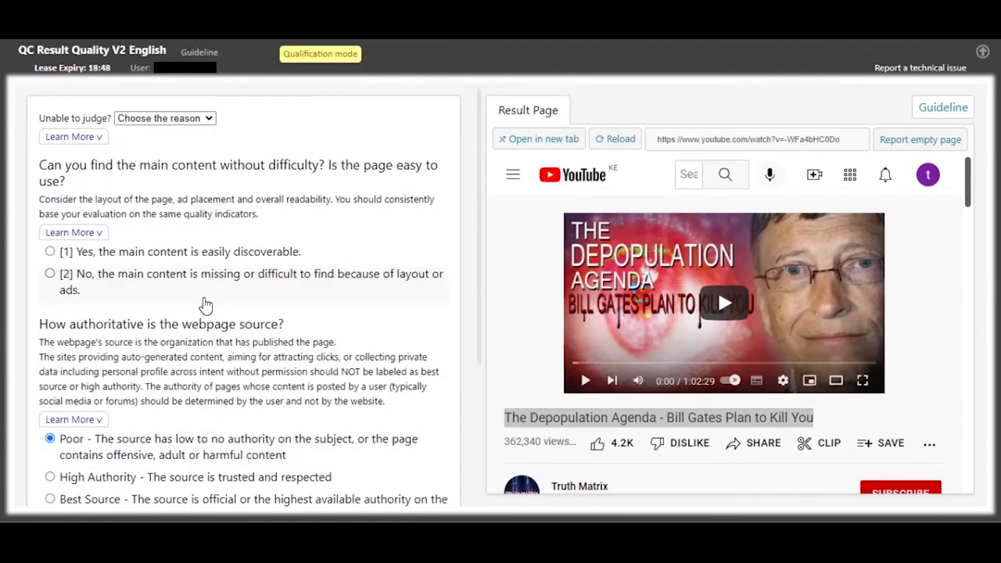
Mark the YouTube page's main content as easily discoverable and submit the judgment, dismissing the feedback.
{"action": "left_click", "coordinate": [636, 421]}
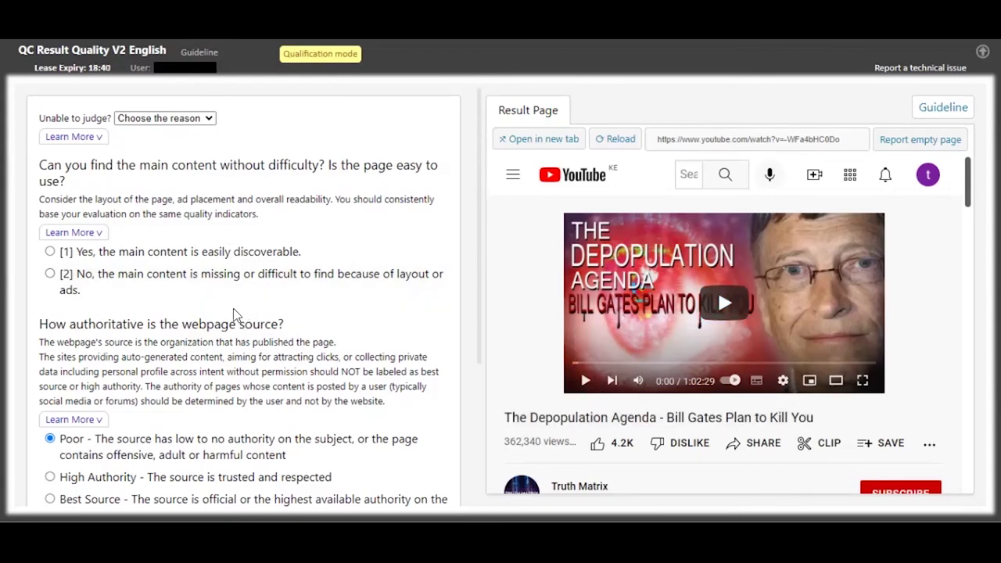
{"action": "scroll", "coordinate": [291, 268], "scroll_direction": "down", "scroll_amount": 3}
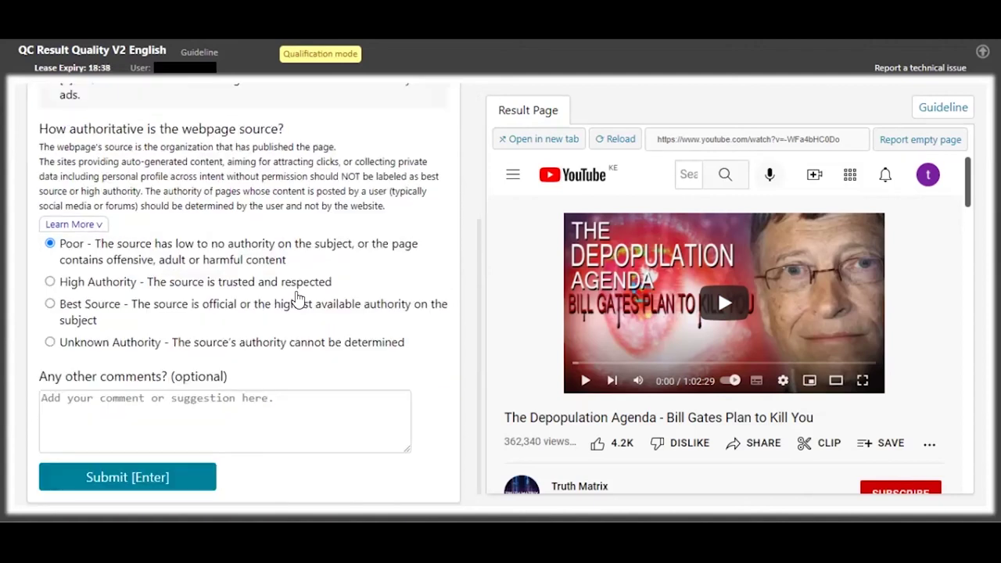
{"action": "left_click", "coordinate": [164, 467]}
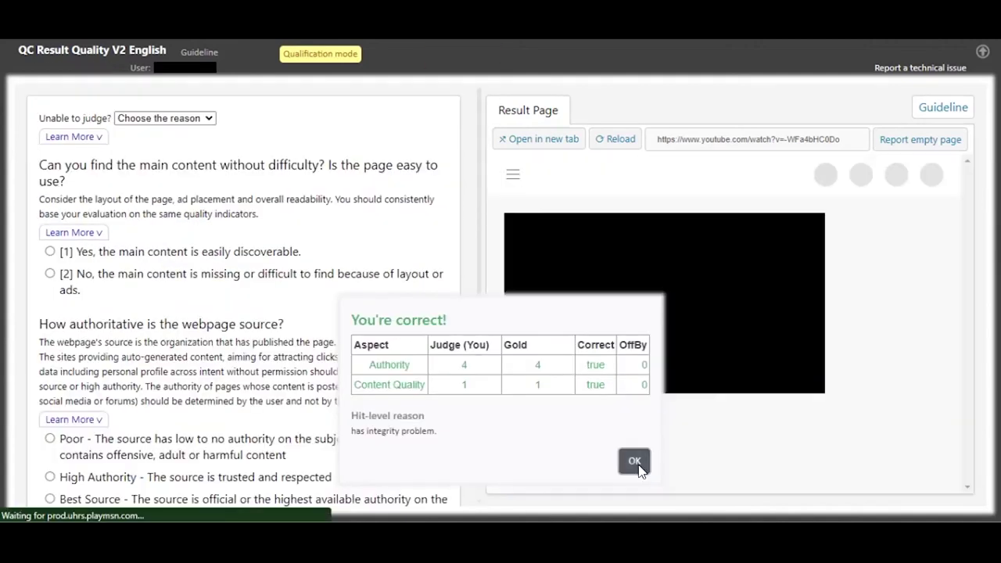
{"action": "left_click", "coordinate": [632, 461]}
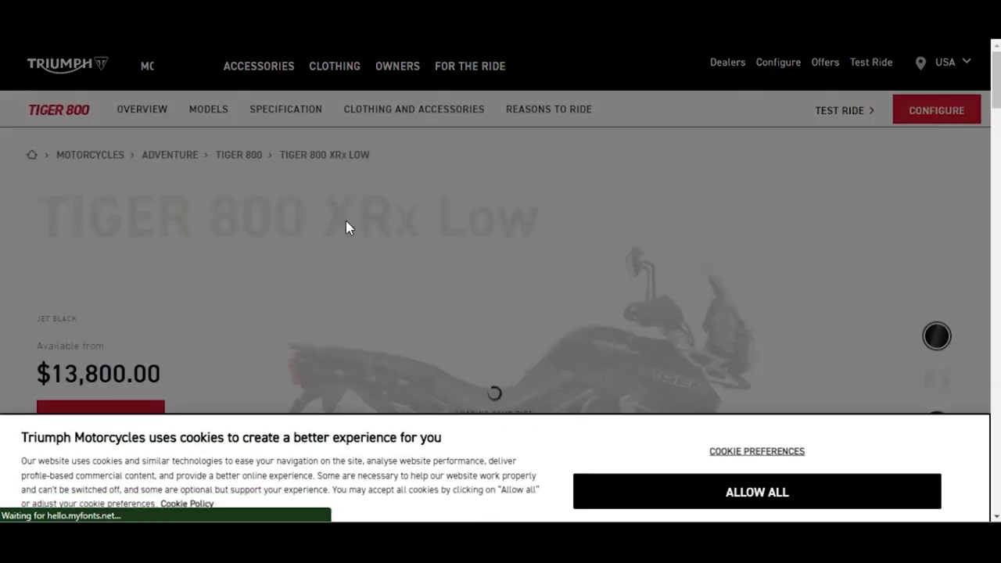
Examine the Triumph Tiger 800 XRx Low page and the Triumph home page in the separate tab, closing it when done.
{"action": "scroll", "coordinate": [180, 295], "scroll_direction": "down", "scroll_amount": 3}
{"action": "scroll", "coordinate": [338, 231], "scroll_direction": "up", "scroll_amount": 3}
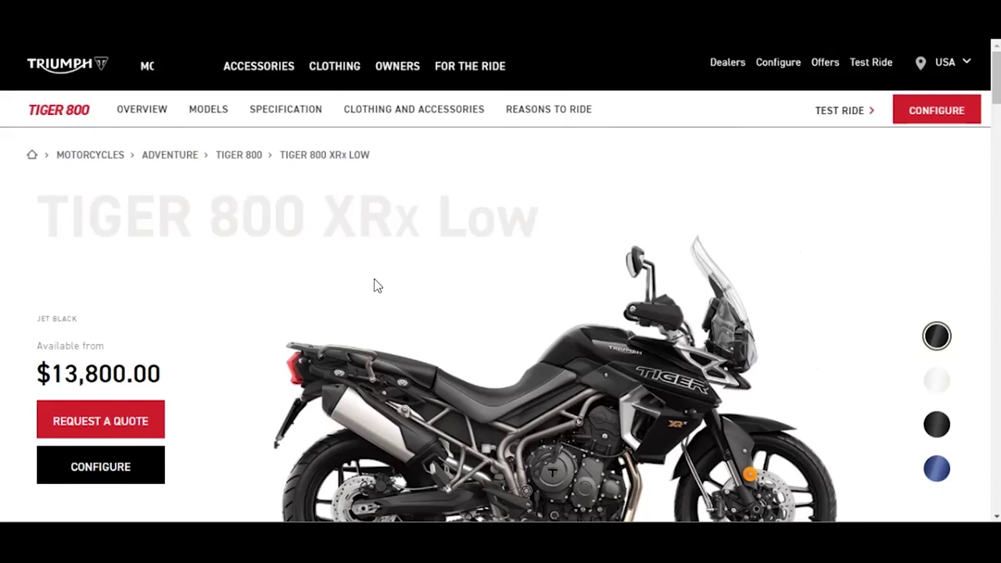
{"action": "scroll", "coordinate": [235, 281], "scroll_direction": "down", "scroll_amount": 3}
{"action": "scroll", "coordinate": [337, 304], "scroll_direction": "down", "scroll_amount": 5}
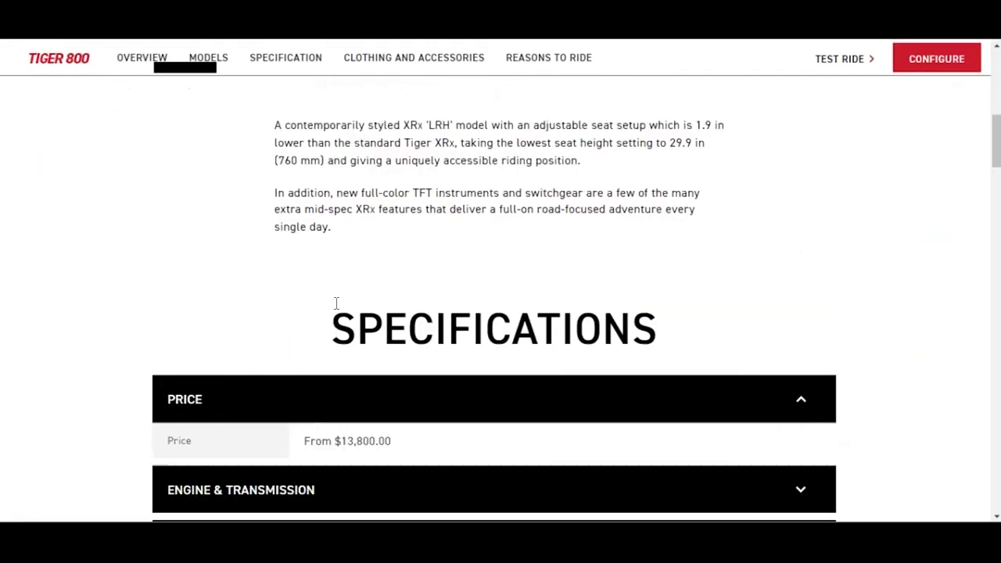
{"action": "scroll", "coordinate": [337, 304], "scroll_direction": "up", "scroll_amount": 8}
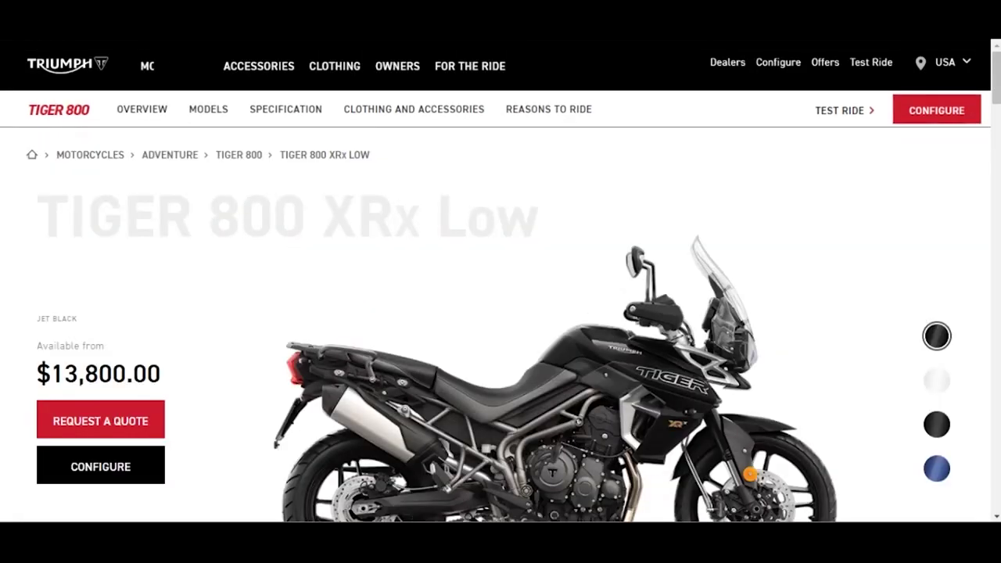
{"action": "key", "text": "alt+Left"}
{"action": "scroll", "coordinate": [522, 290], "scroll_direction": "down", "scroll_amount": 3}
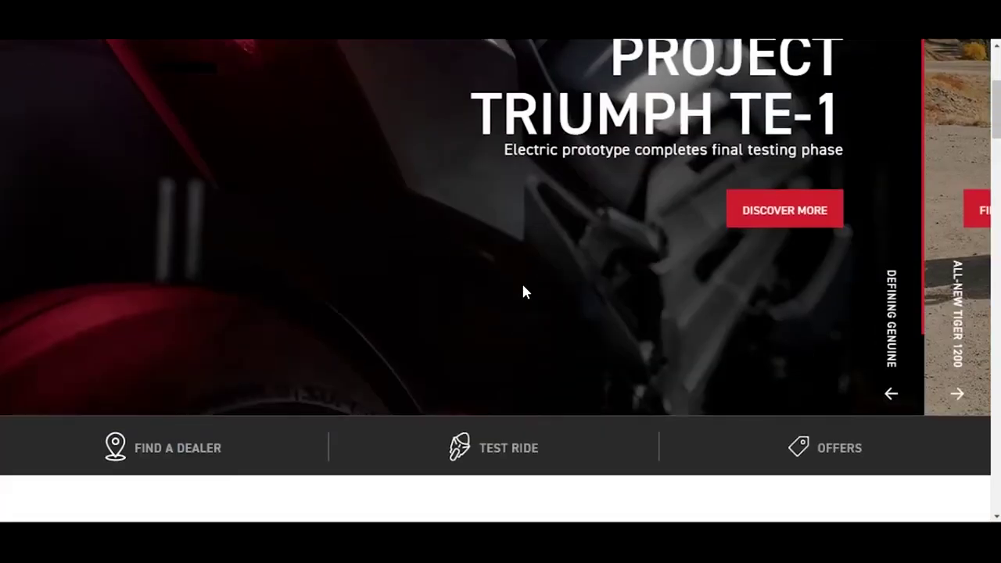
{"action": "scroll", "coordinate": [523, 291], "scroll_direction": "down", "scroll_amount": 5}
{"action": "key", "text": "ctrl+w"}
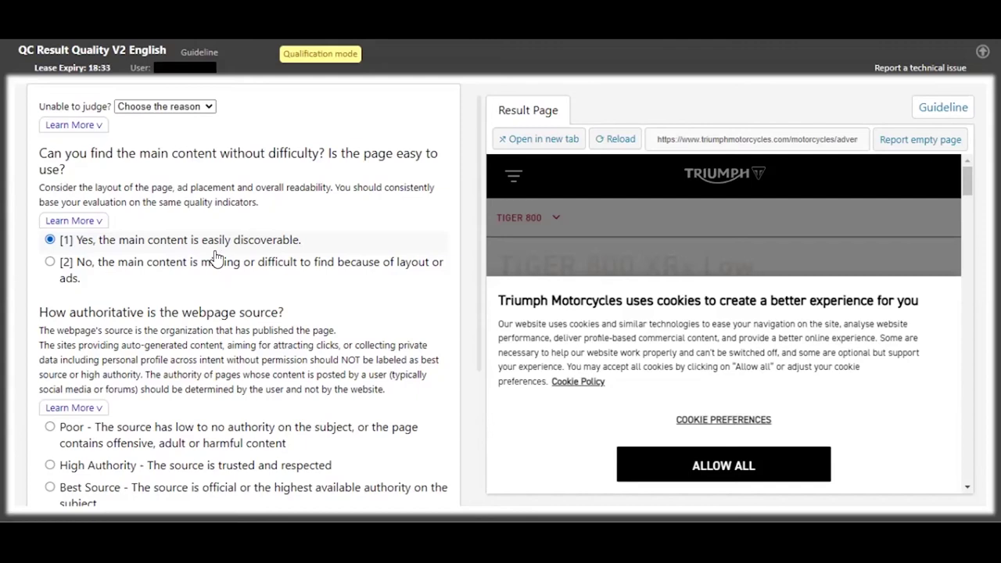
Judge the Triumph page as easily discoverable content from a Best Source and submit, dismissing the feedback.
{"action": "scroll", "coordinate": [129, 346], "scroll_direction": "down", "scroll_amount": 2}
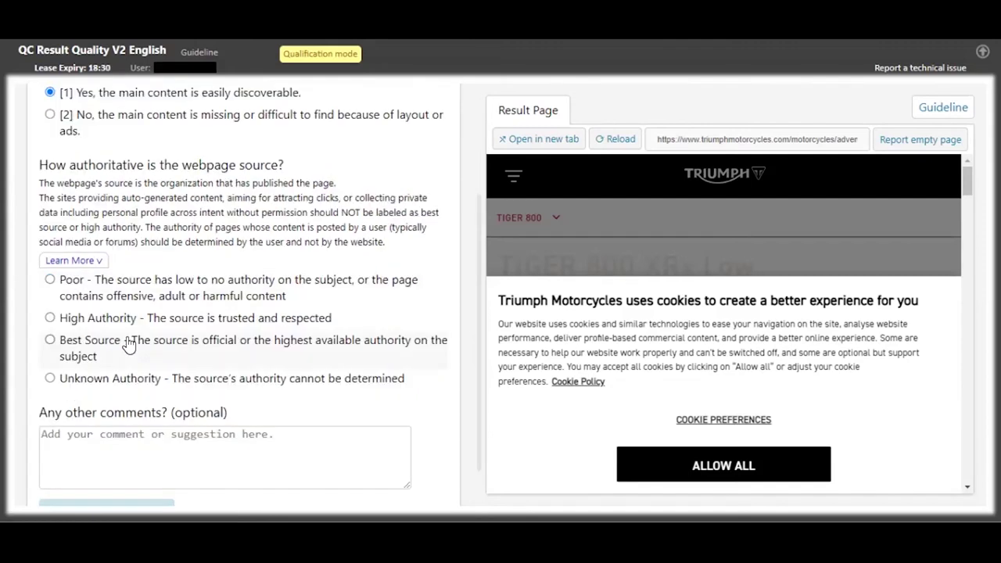
{"action": "left_click", "coordinate": [129, 346]}
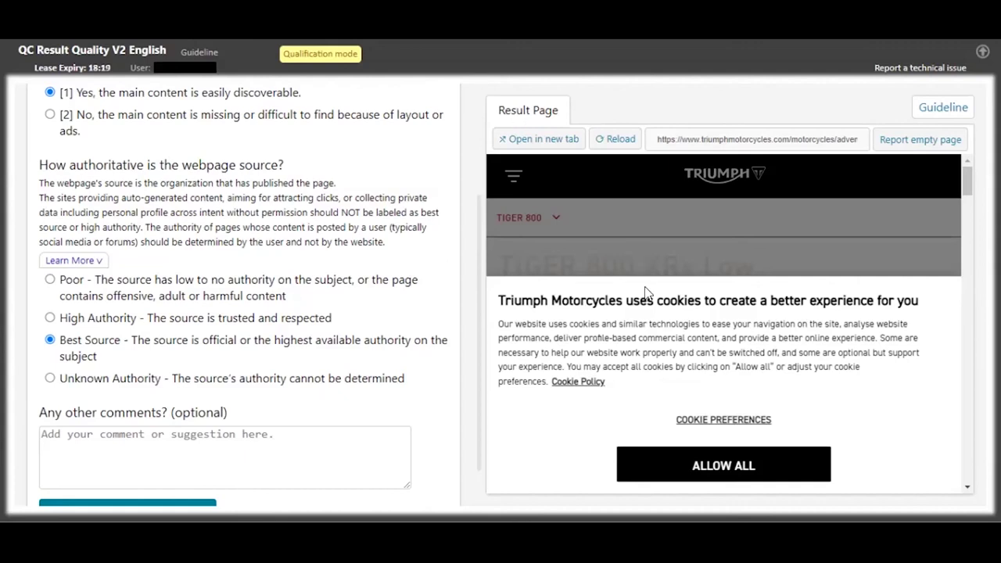
{"action": "scroll", "coordinate": [196, 402], "scroll_direction": "down", "scroll_amount": 1}
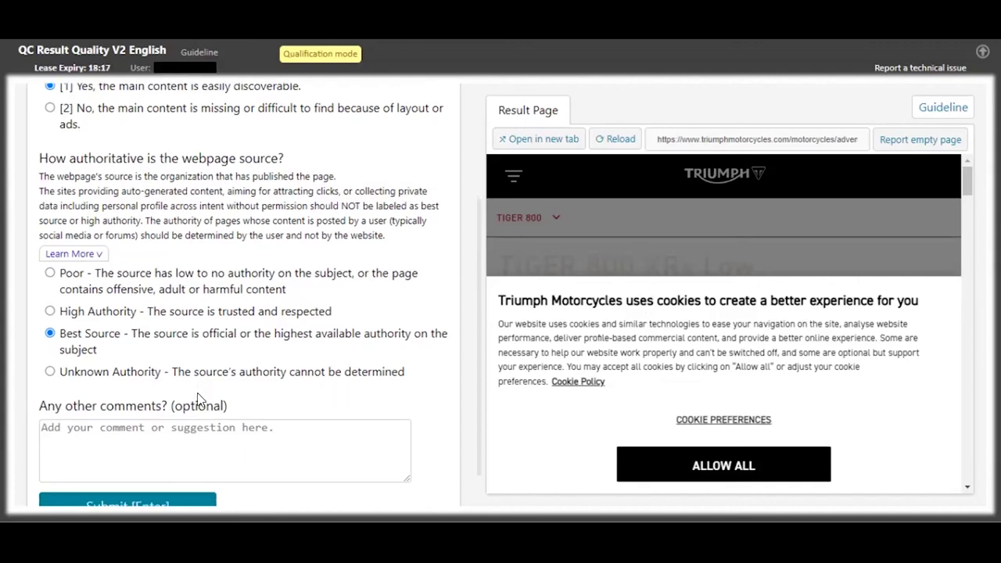
{"action": "left_click", "coordinate": [159, 469]}
{"action": "left_click", "coordinate": [635, 461]}
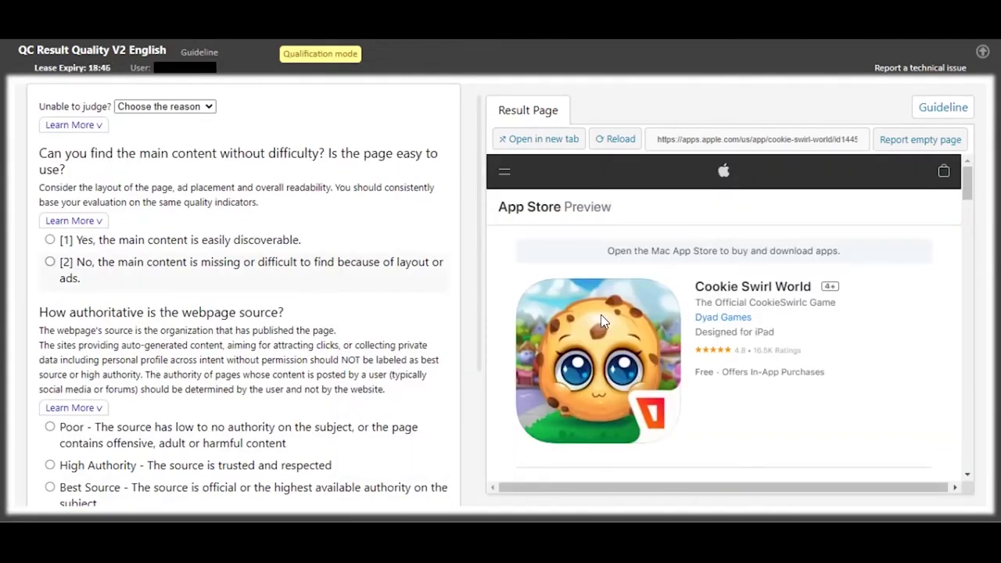
Judge the Cookie Swirl World App Store page as easily discoverable content from a Best Source and submit, dismissing the feedback.
{"action": "left_click", "coordinate": [208, 254]}
{"action": "left_click_drag", "start_coordinate": [699, 334], "coordinate": [782, 333]}
{"action": "left_click", "coordinate": [789, 334]}
{"action": "left_click", "coordinate": [125, 487]}
{"action": "scroll", "coordinate": [156, 469], "scroll_direction": "down", "scroll_amount": 2}
{"action": "scroll", "coordinate": [94, 383], "scroll_direction": "down", "scroll_amount": 1}
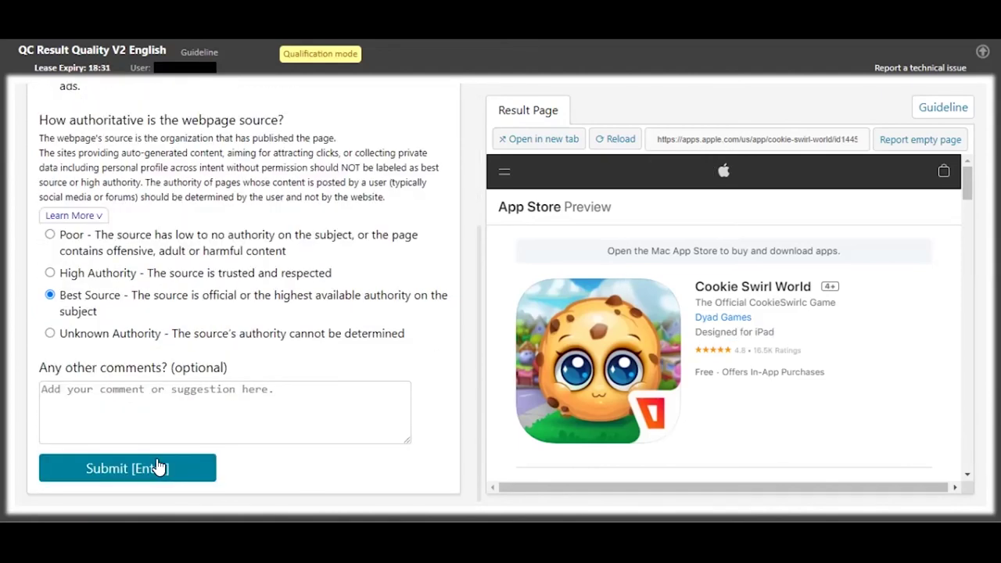
{"action": "left_click", "coordinate": [159, 468]}
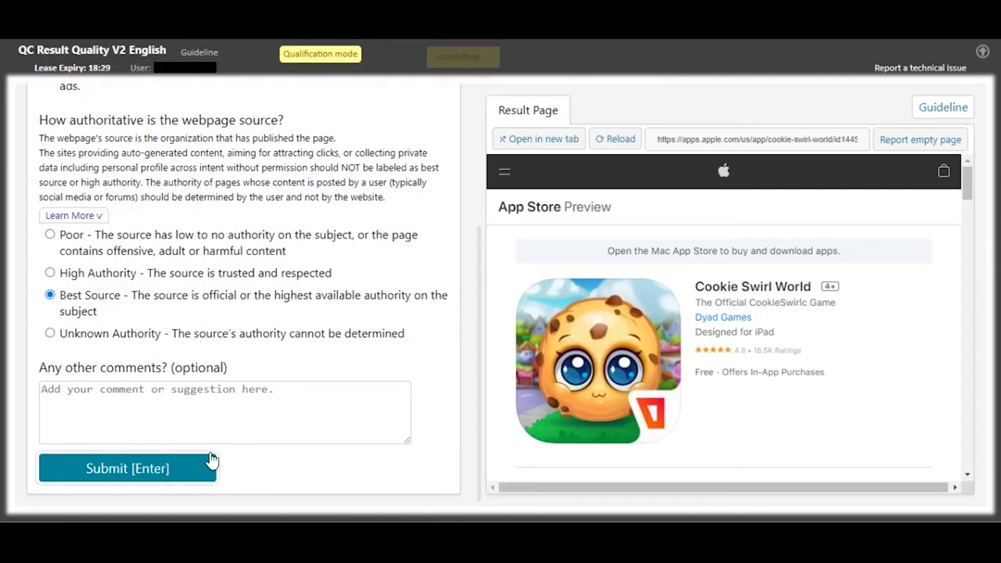
{"action": "left_click", "coordinate": [635, 461]}
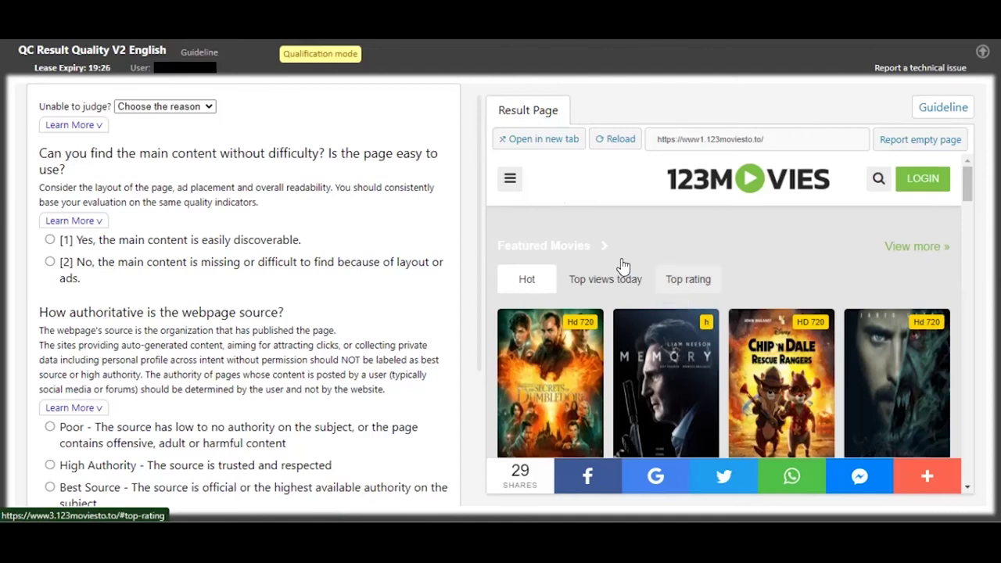
Examine the 123movies site by playing the Chip 'n Dale: Rescue Rangers video and looking through the featured movies.
{"action": "scroll", "coordinate": [708, 307], "scroll_direction": "down", "scroll_amount": 1}
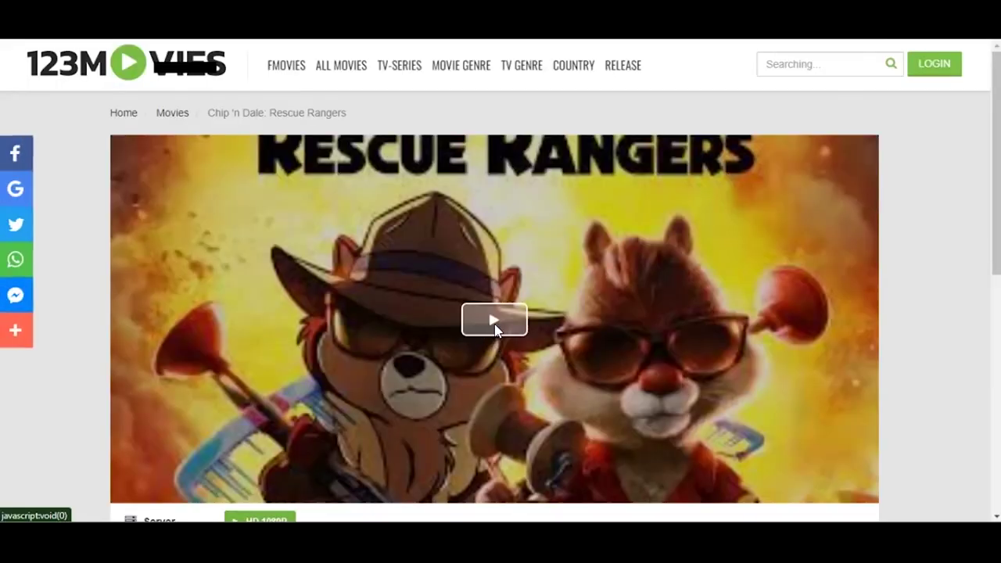
{"action": "left_click", "coordinate": [494, 321]}
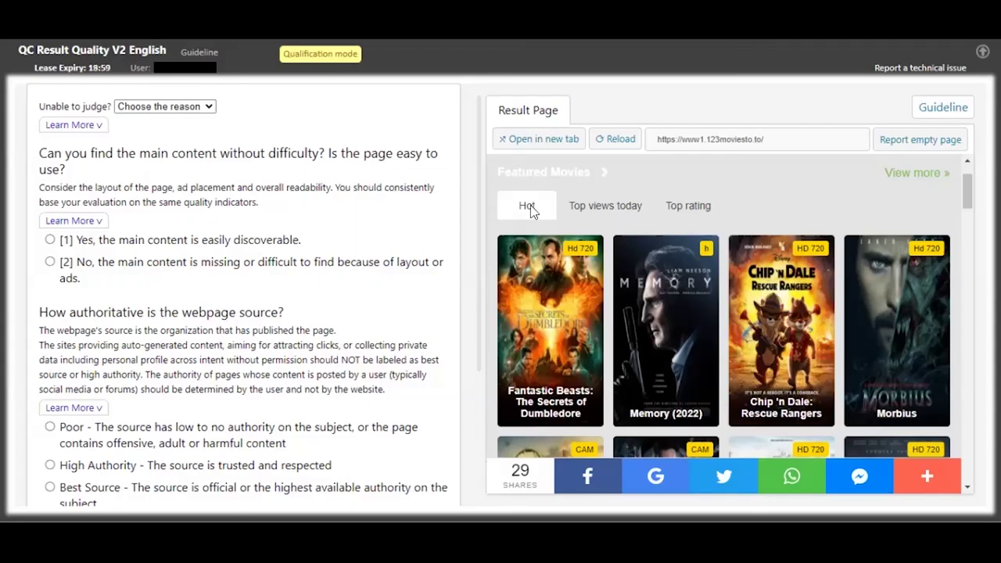
{"action": "scroll", "coordinate": [664, 308], "scroll_direction": "down", "scroll_amount": 3}
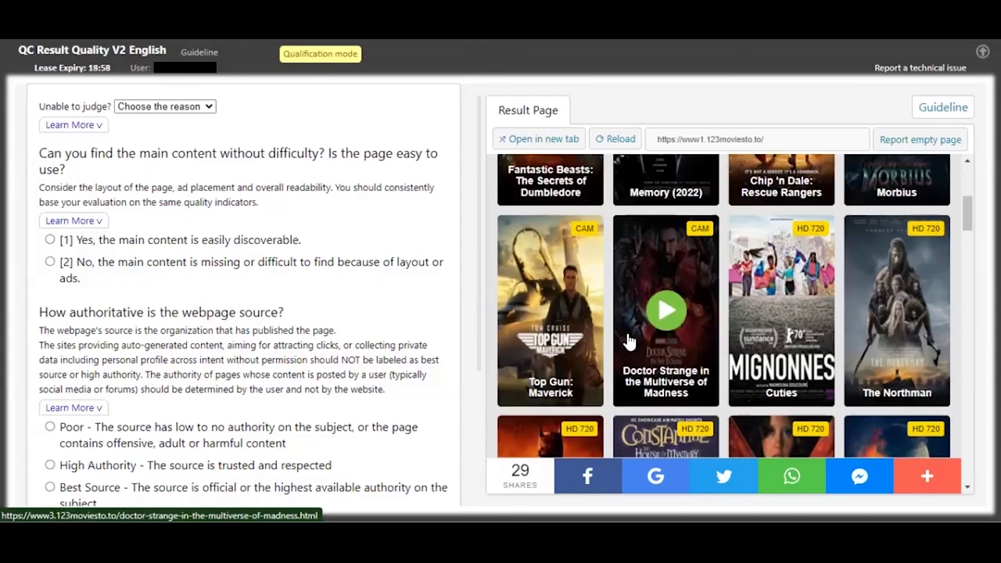
{"action": "scroll", "coordinate": [632, 344], "scroll_direction": "up", "scroll_amount": 4}
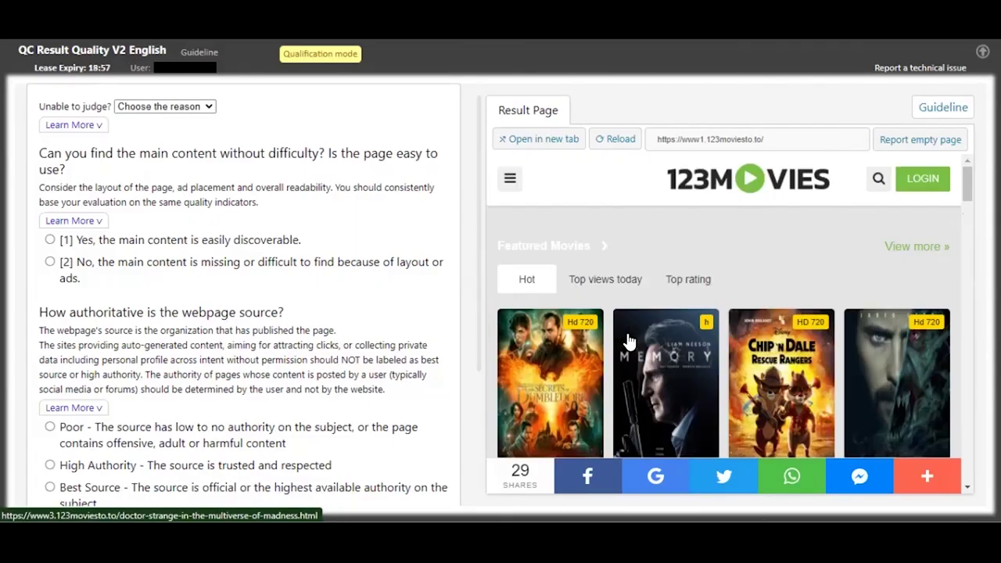
Rate the 123movies source as Poor, recheck its movie listing, and mark its main content as missing or difficult to find.
{"action": "left_click", "coordinate": [207, 448]}
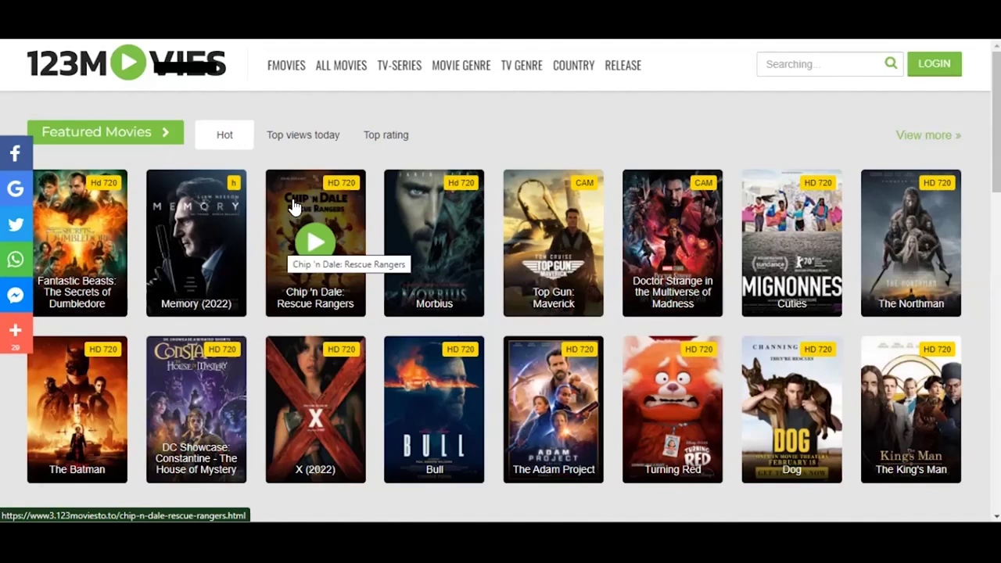
{"action": "scroll", "coordinate": [391, 235], "scroll_direction": "down", "scroll_amount": 5}
{"action": "scroll", "coordinate": [395, 274], "scroll_direction": "up", "scroll_amount": 5}
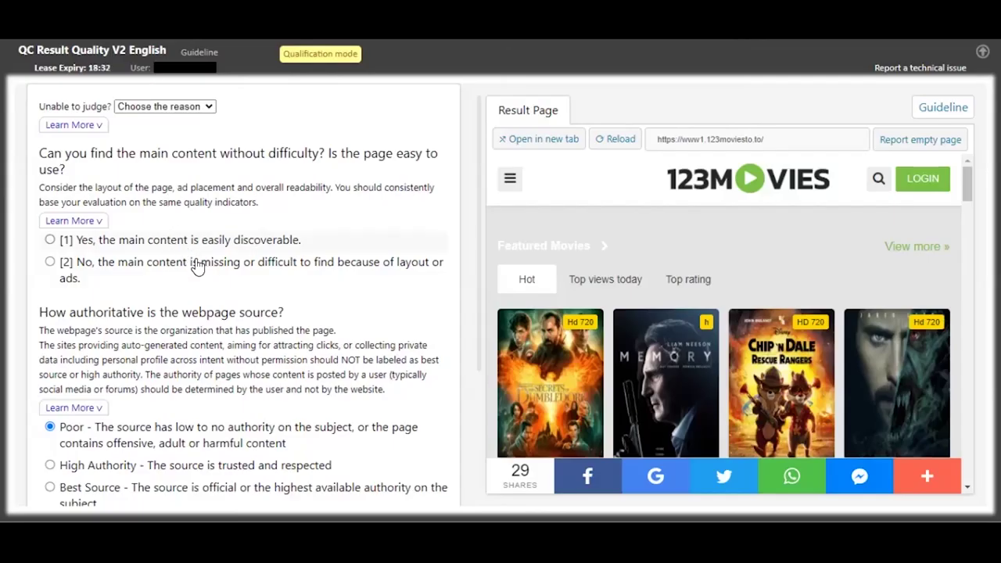
{"action": "left_click", "coordinate": [271, 264]}
{"action": "scroll", "coordinate": [277, 266], "scroll_direction": "down", "scroll_amount": 3}
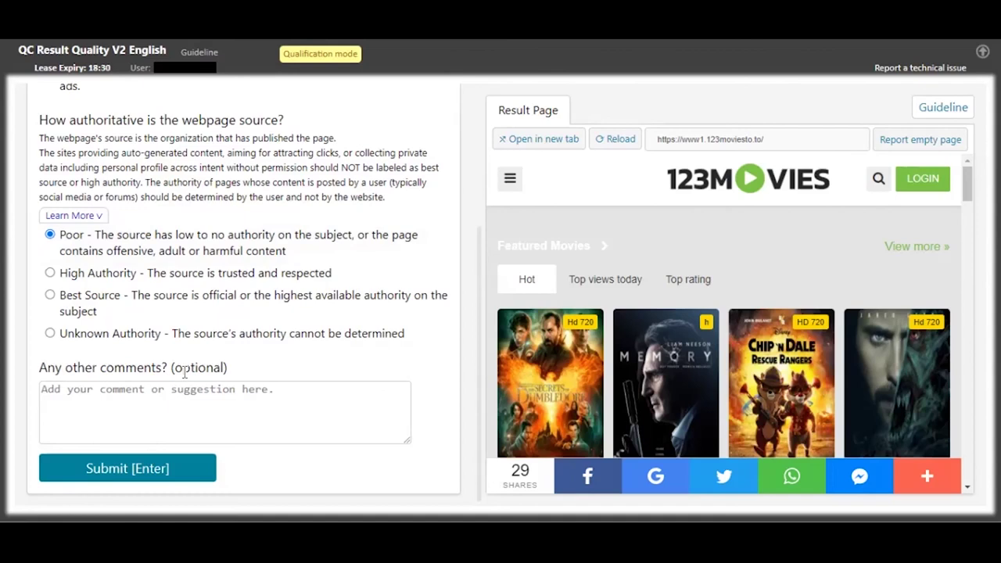
{"action": "scroll", "coordinate": [184, 373], "scroll_direction": "up", "scroll_amount": 3}
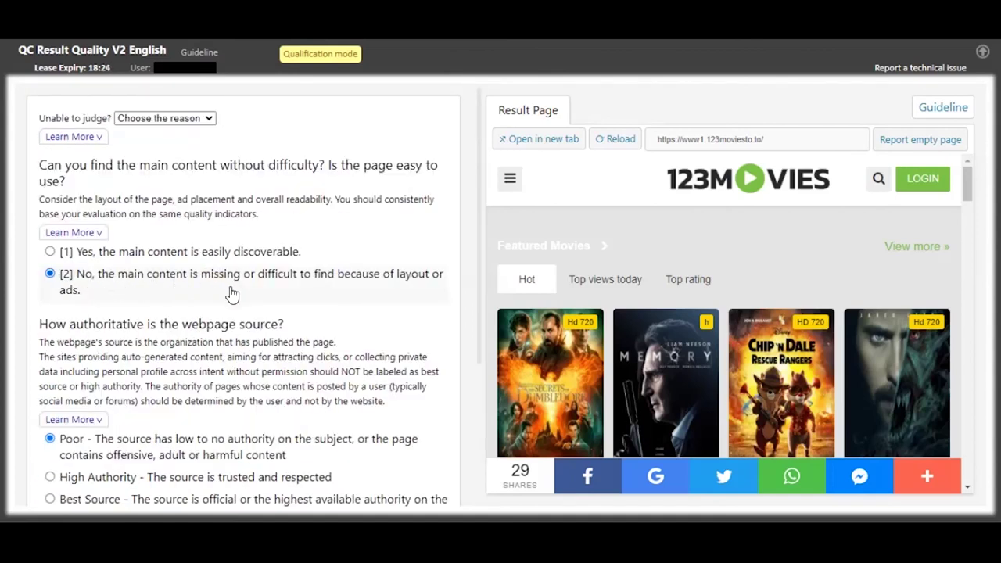
Submit the judgment of the 123movies page and dismiss the feedback.
{"action": "scroll", "coordinate": [231, 296], "scroll_direction": "down", "scroll_amount": 3}
{"action": "left_click", "coordinate": [139, 469]}
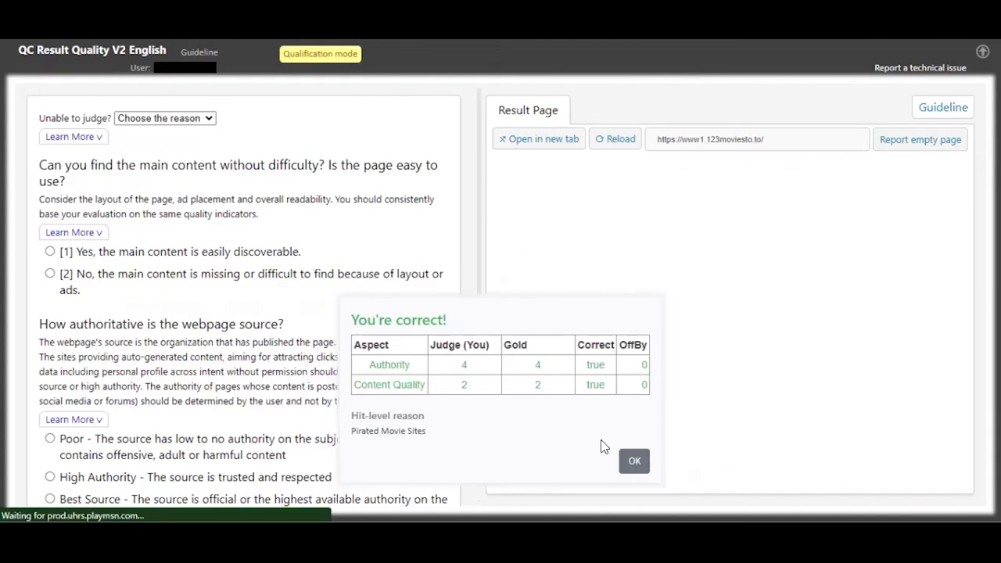
{"action": "left_click", "coordinate": [634, 461]}
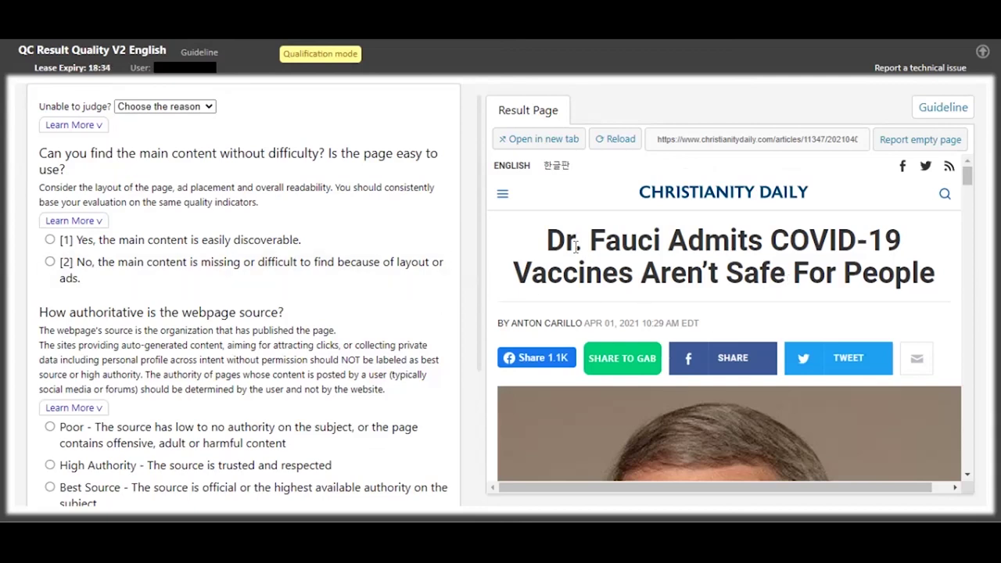
Read the headline of the Christianity Daily article on COVID-19 vaccines and rate the source as Poor.
{"action": "left_click_drag", "start_coordinate": [558, 242], "coordinate": [726, 266]}
{"action": "left_click", "coordinate": [726, 263]}
{"action": "scroll", "coordinate": [141, 344], "scroll_direction": "down", "scroll_amount": 1}
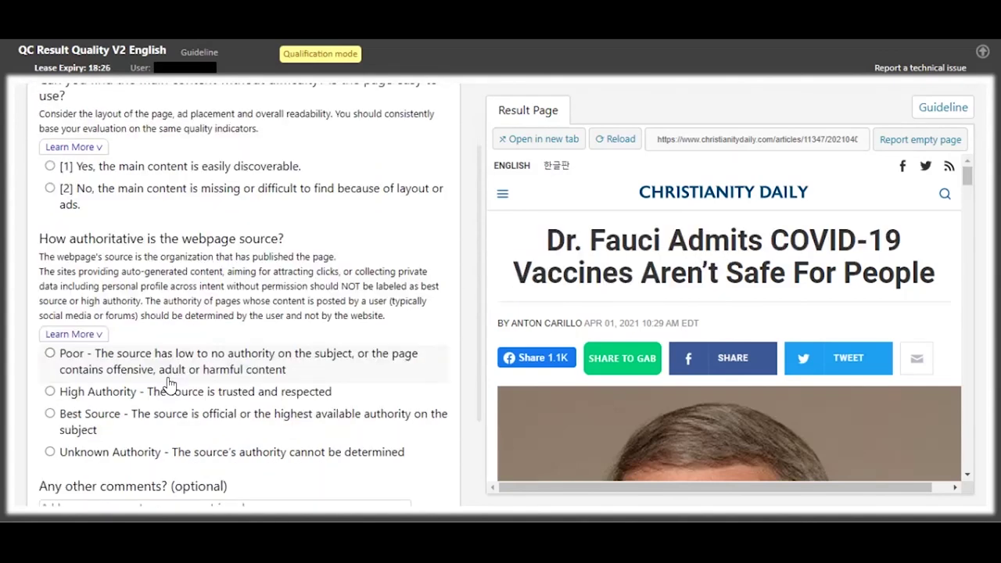
{"action": "scroll", "coordinate": [286, 373], "scroll_direction": "up", "scroll_amount": 2}
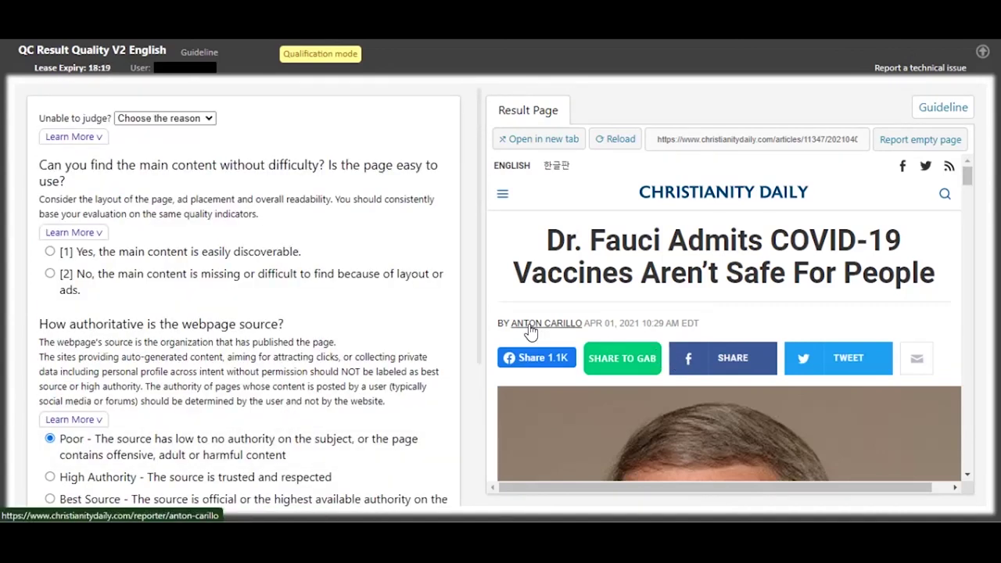
Examine the article author's reporter page, both within the result page and from the article opened separately, and return to the judging form.
{"action": "left_click", "coordinate": [535, 324]}
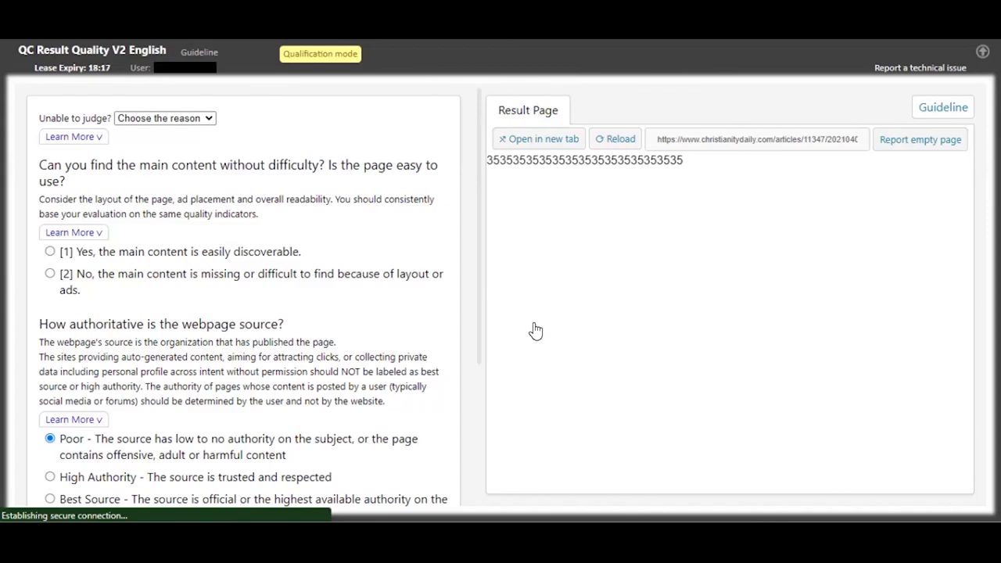
{"action": "scroll", "coordinate": [548, 329], "scroll_direction": "down", "scroll_amount": 3}
{"action": "scroll", "coordinate": [552, 330], "scroll_direction": "up", "scroll_amount": 3}
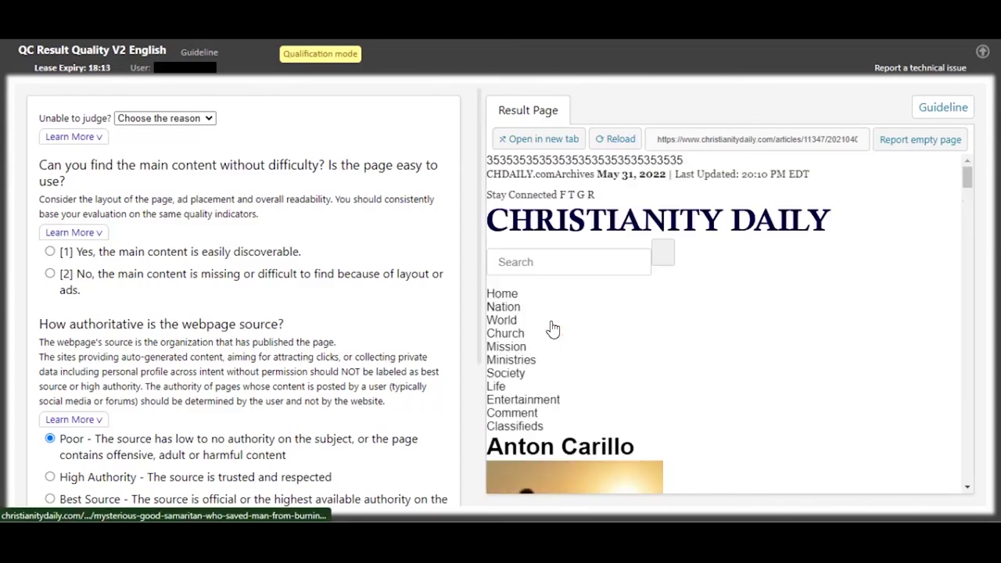
{"action": "left_click", "coordinate": [507, 142]}
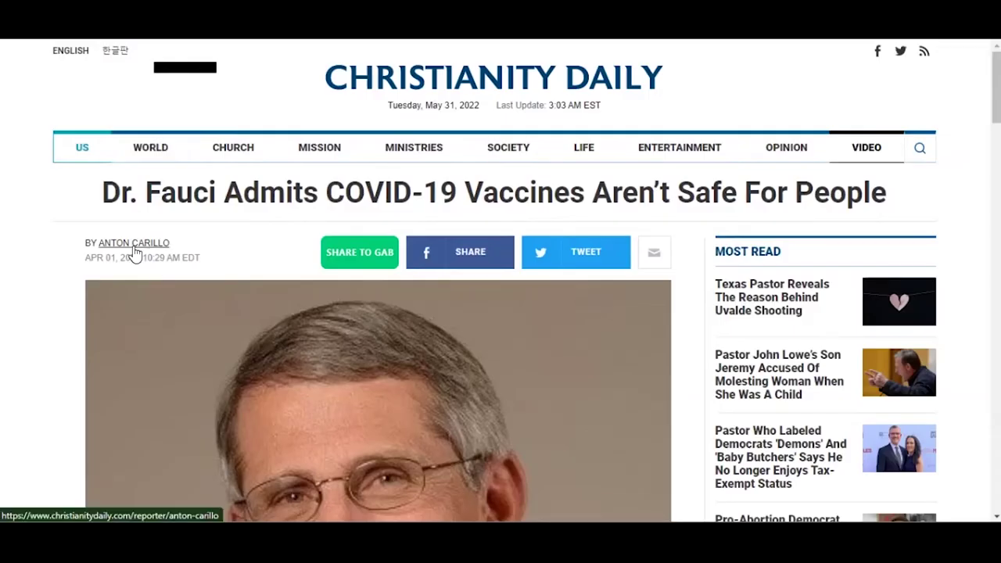
{"action": "left_click", "coordinate": [133, 245]}
{"action": "scroll", "coordinate": [197, 263], "scroll_direction": "down", "scroll_amount": 20}
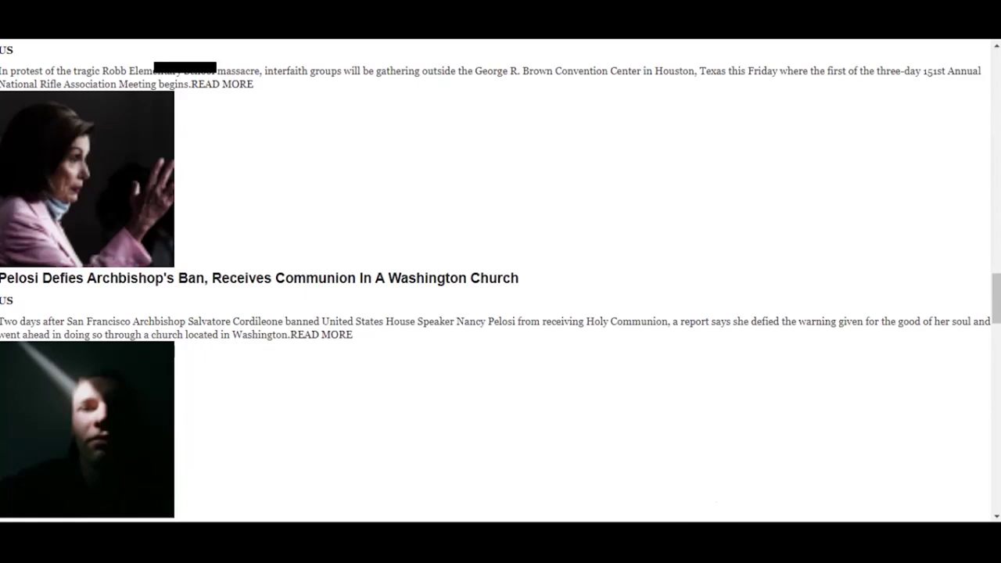
{"action": "key", "text": "ctrl+w"}
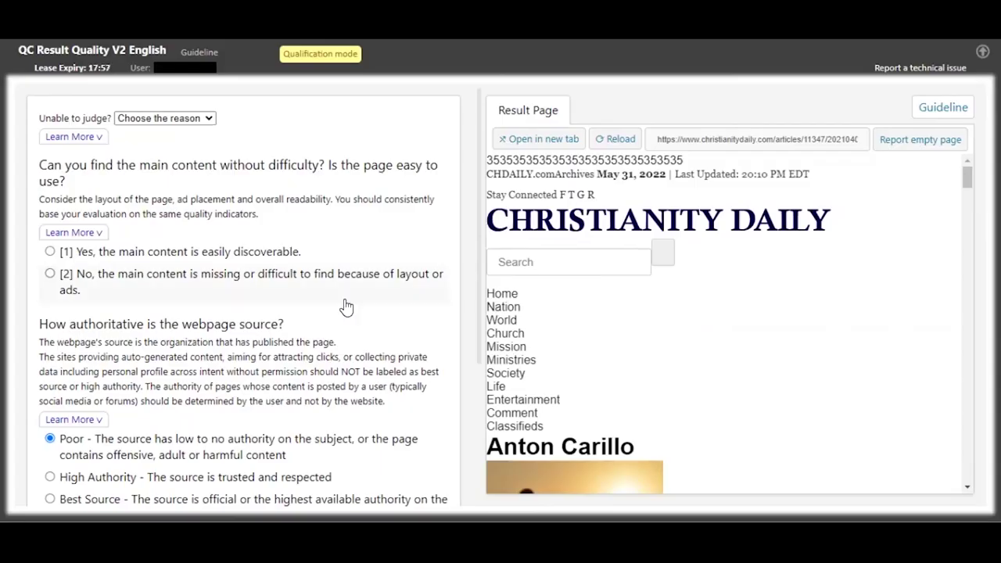
Mark the Christianity Daily article's main content as easily discoverable, submit the judgment, and dismiss the feedback and the qualification notice.
{"action": "left_click", "coordinate": [202, 260]}
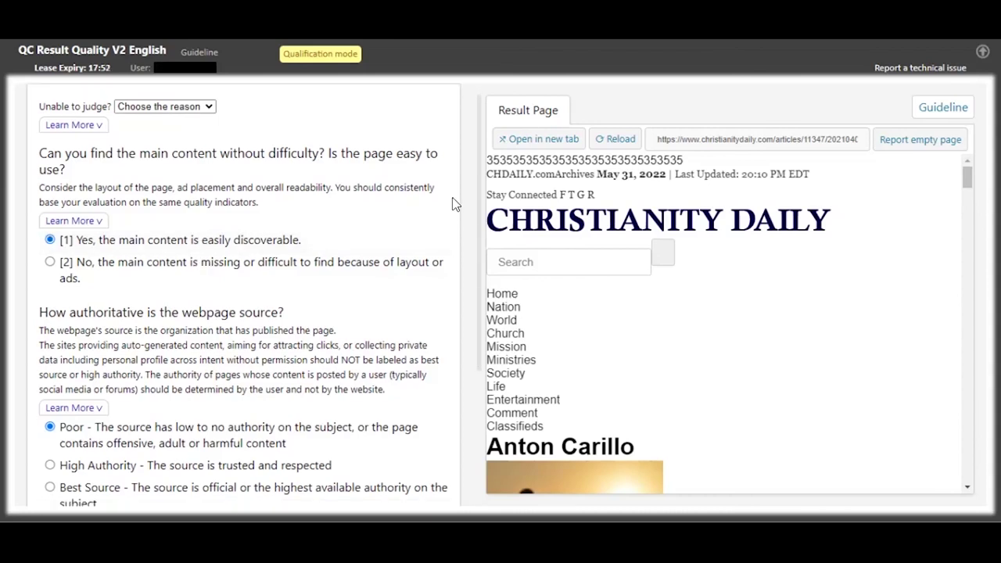
{"action": "scroll", "coordinate": [340, 349], "scroll_direction": "down", "scroll_amount": 2}
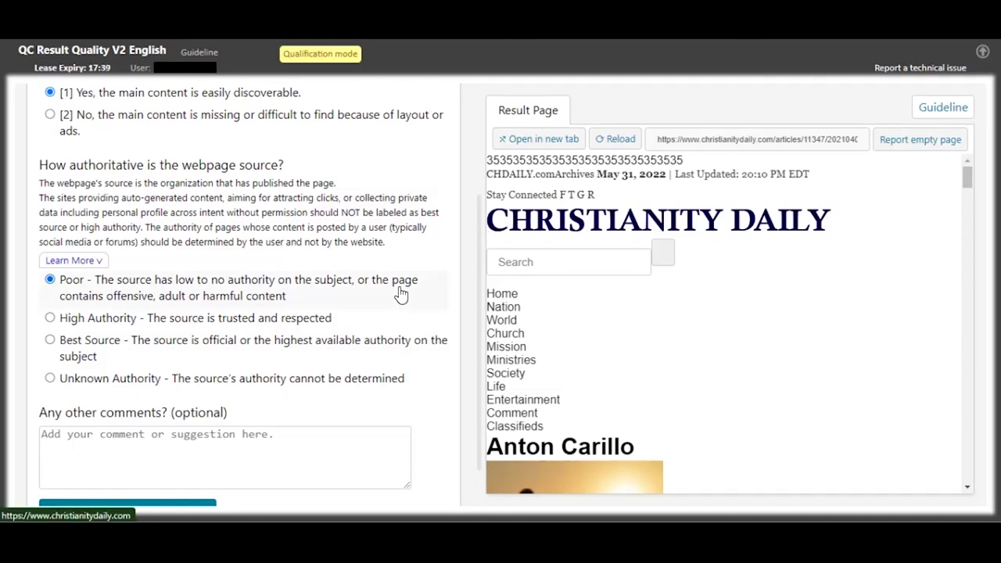
{"action": "scroll", "coordinate": [235, 406], "scroll_direction": "down", "scroll_amount": 1}
{"action": "left_click", "coordinate": [168, 473]}
{"action": "left_click", "coordinate": [634, 462]}
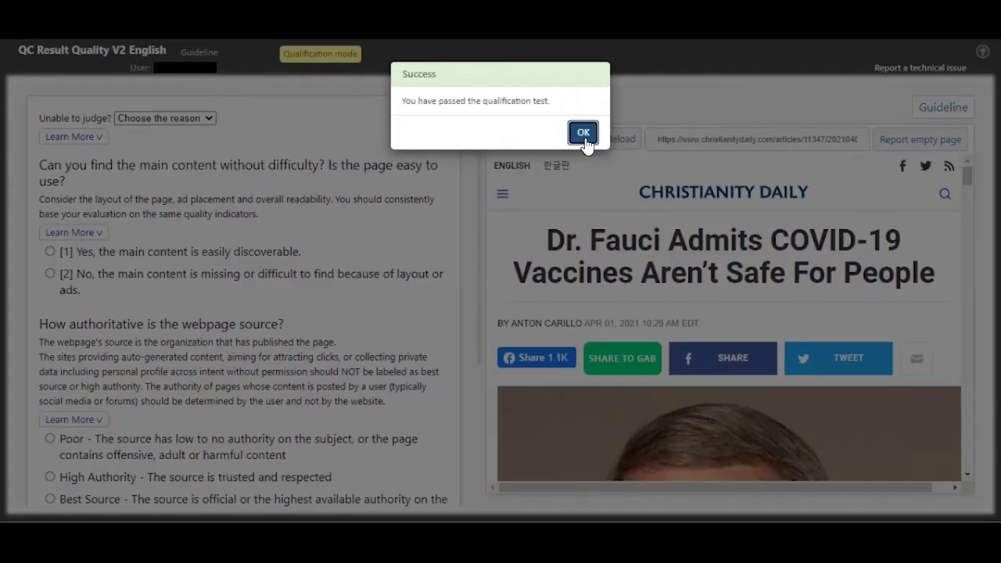
{"action": "left_click", "coordinate": [584, 133]}
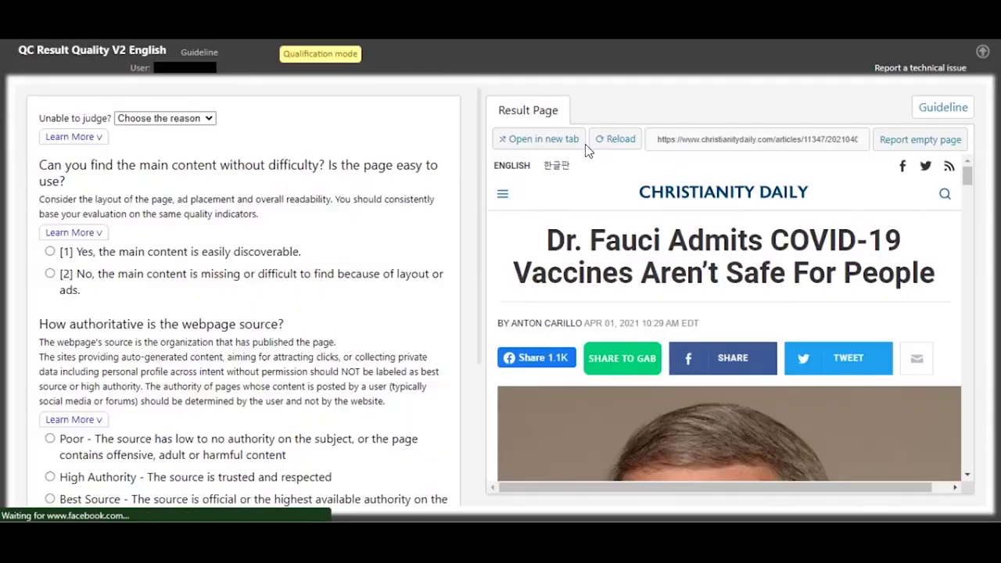